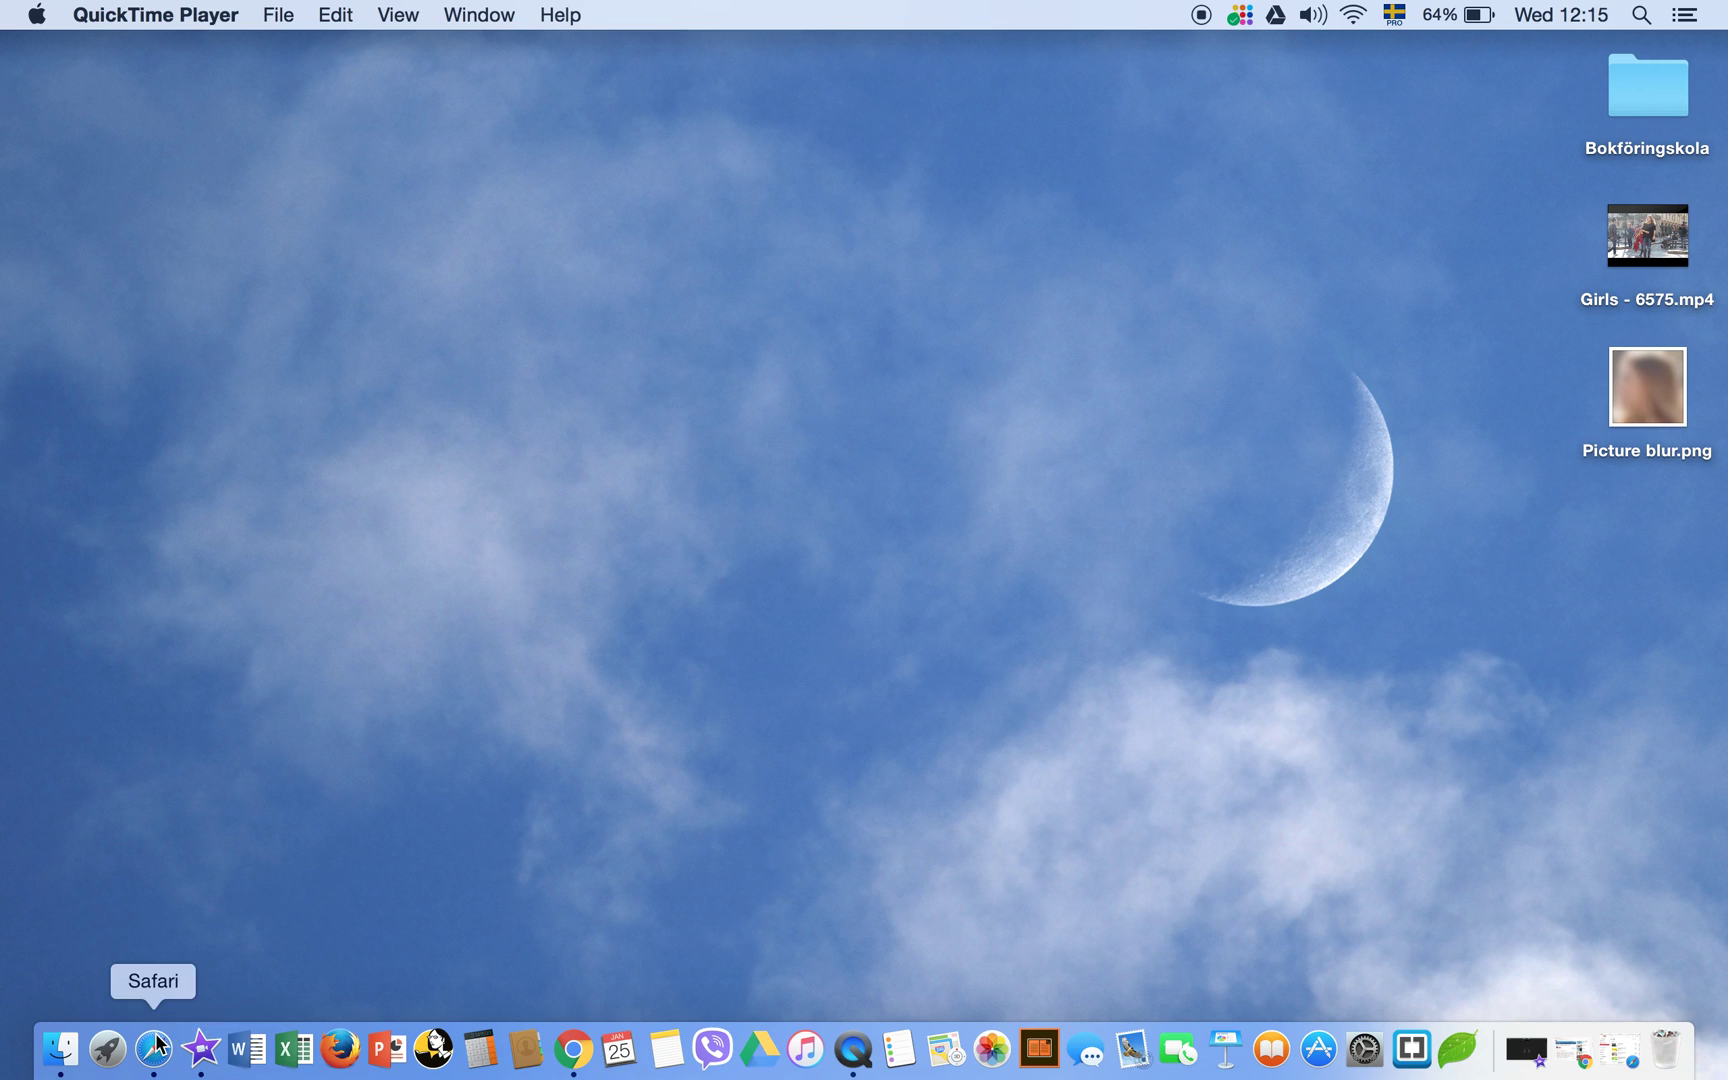
Step: Switch to iMovie and create a new movie with No Theme, named "Blur face"
{"action": "left_click", "coordinate": [203, 1060]}
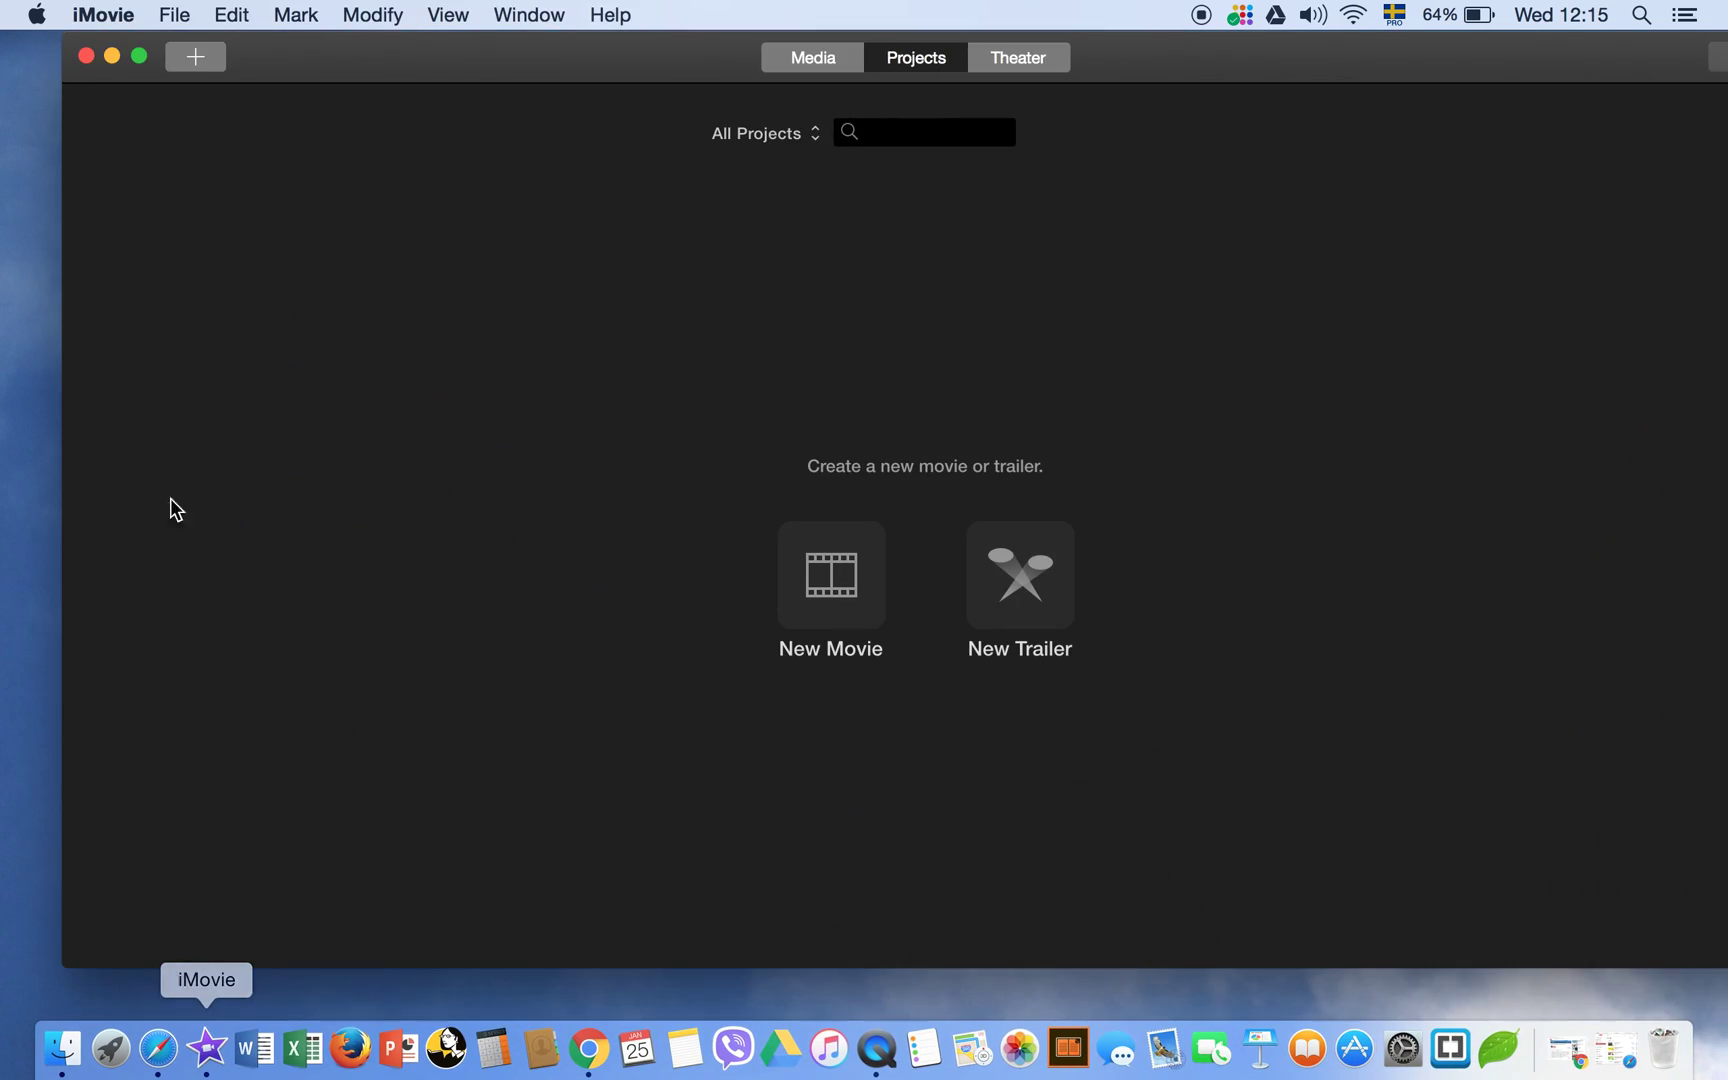
{"action": "left_click", "coordinate": [195, 62]}
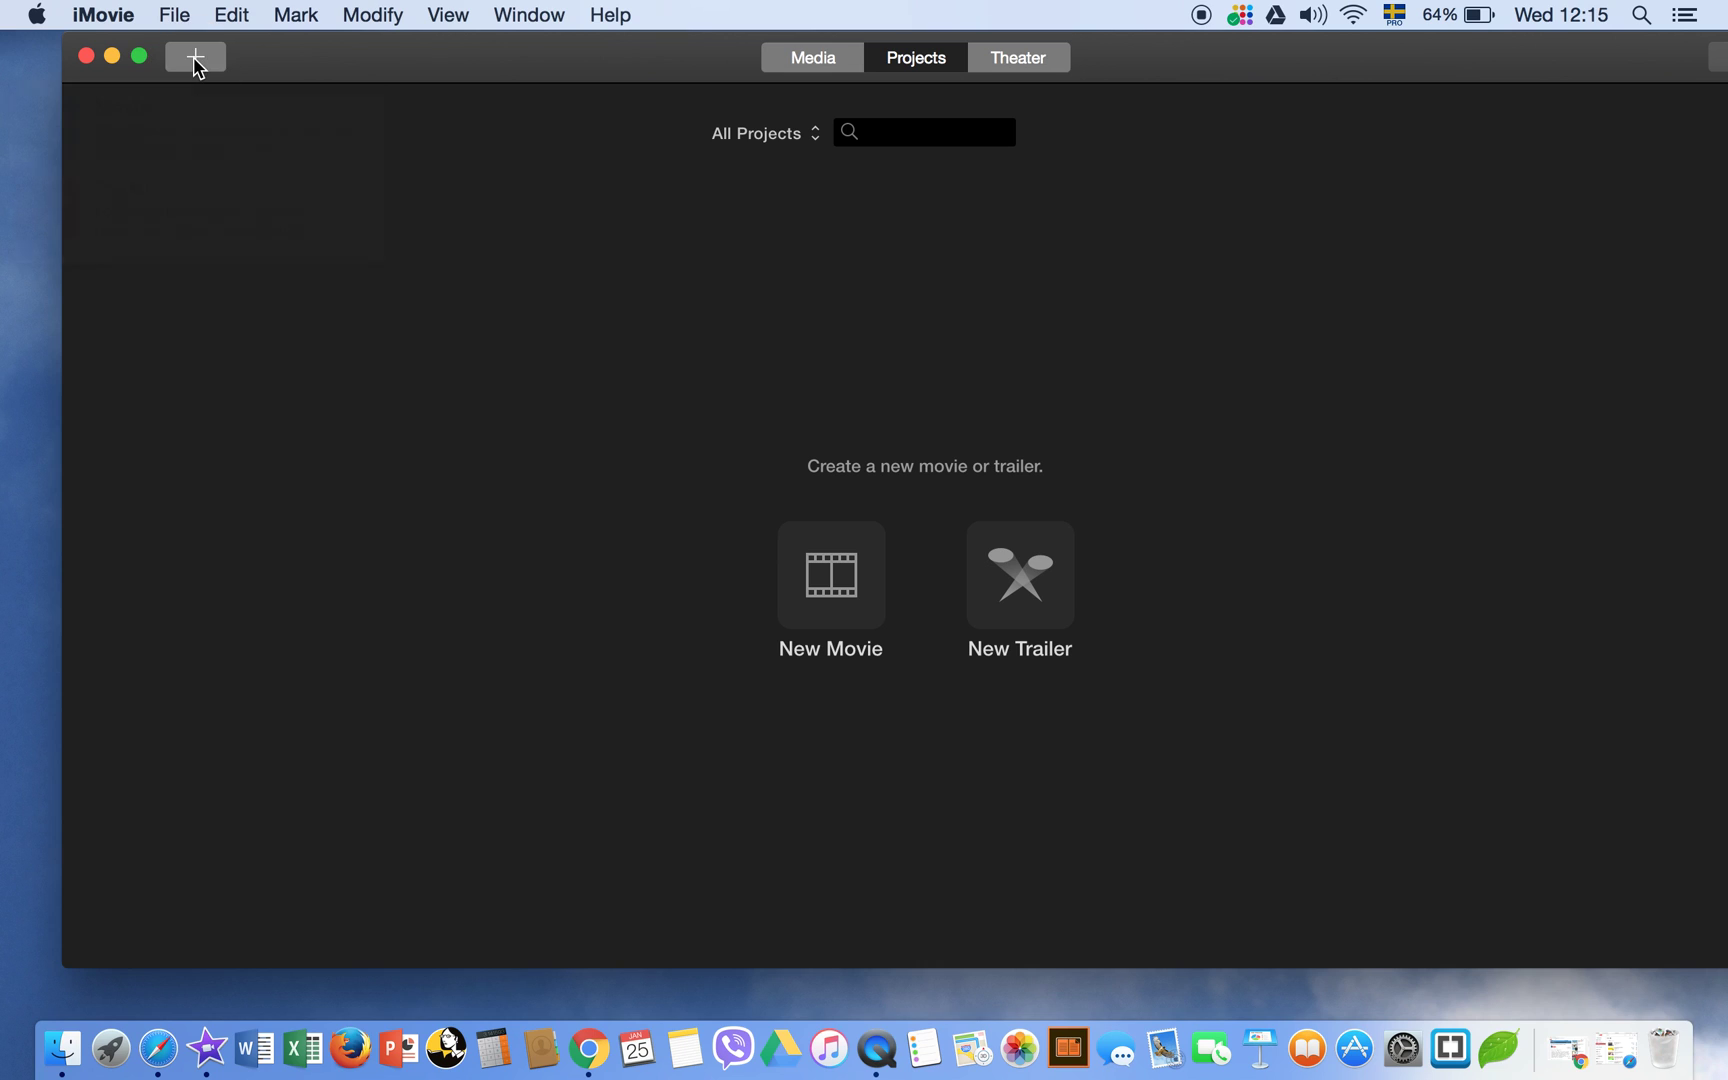
{"action": "left_click", "coordinate": [203, 112]}
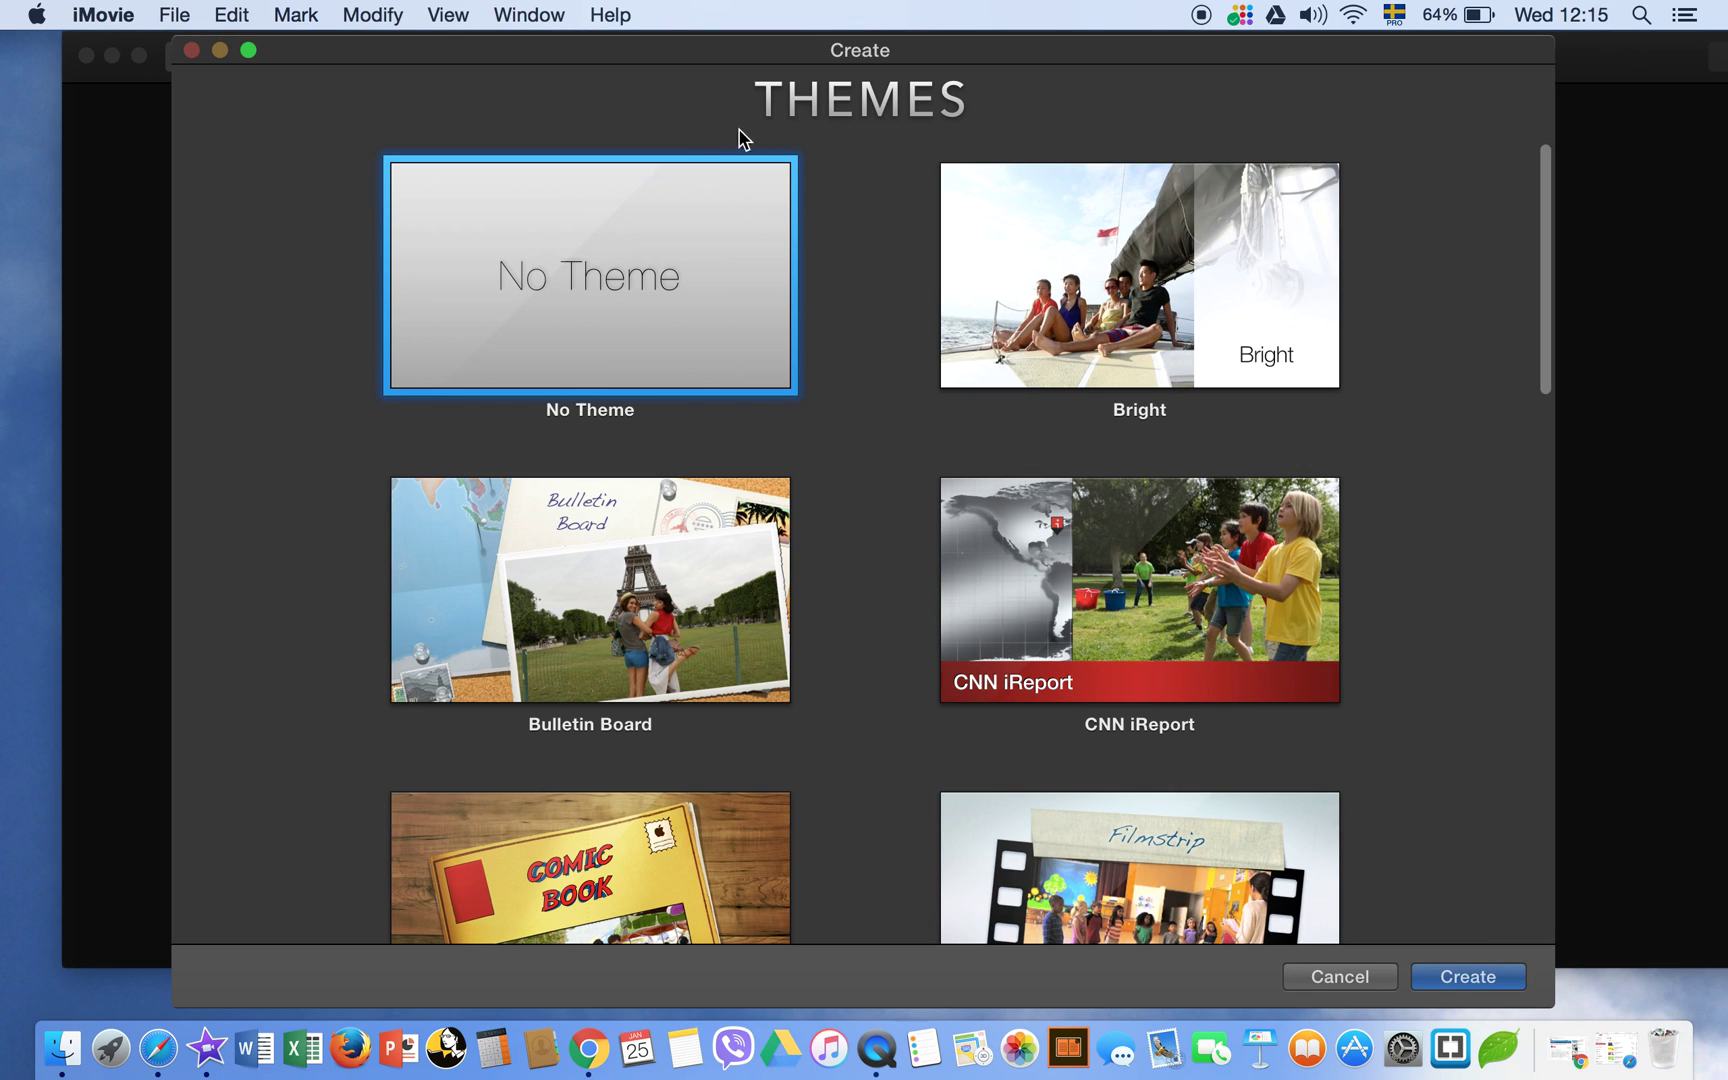
{"action": "double_click", "coordinate": [609, 250]}
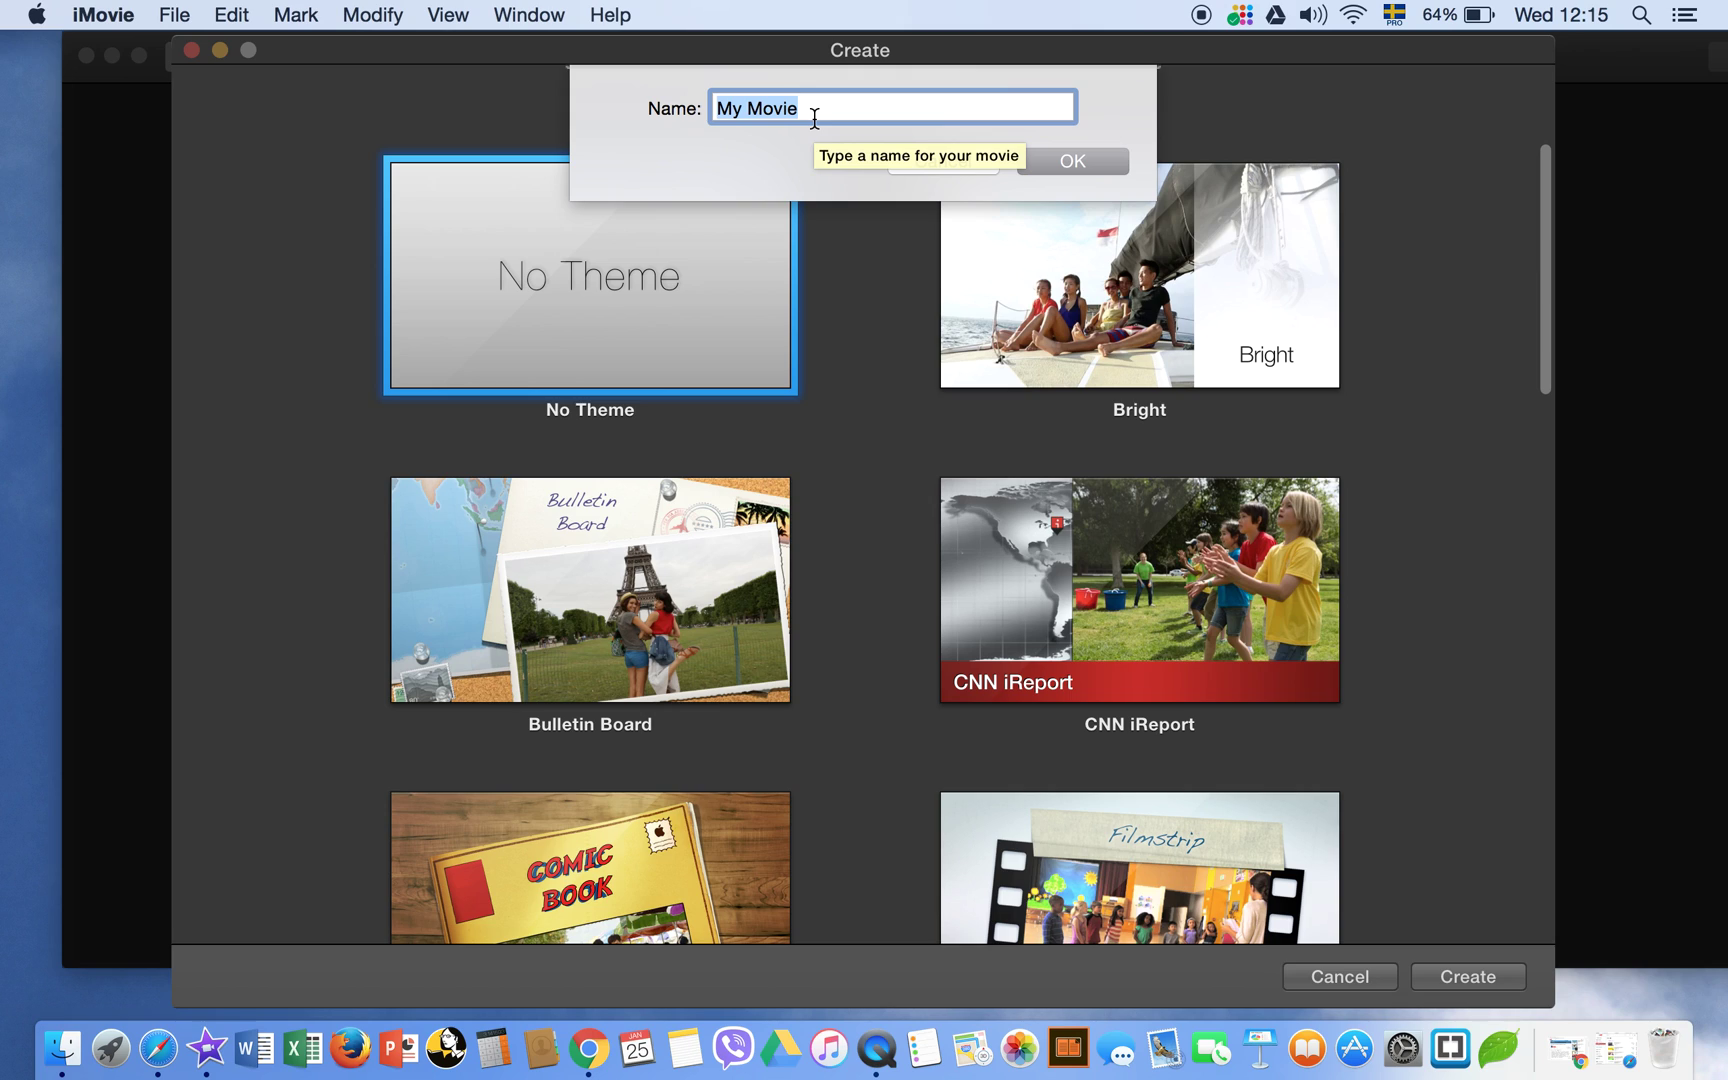
{"action": "type", "text": "Blur face"}
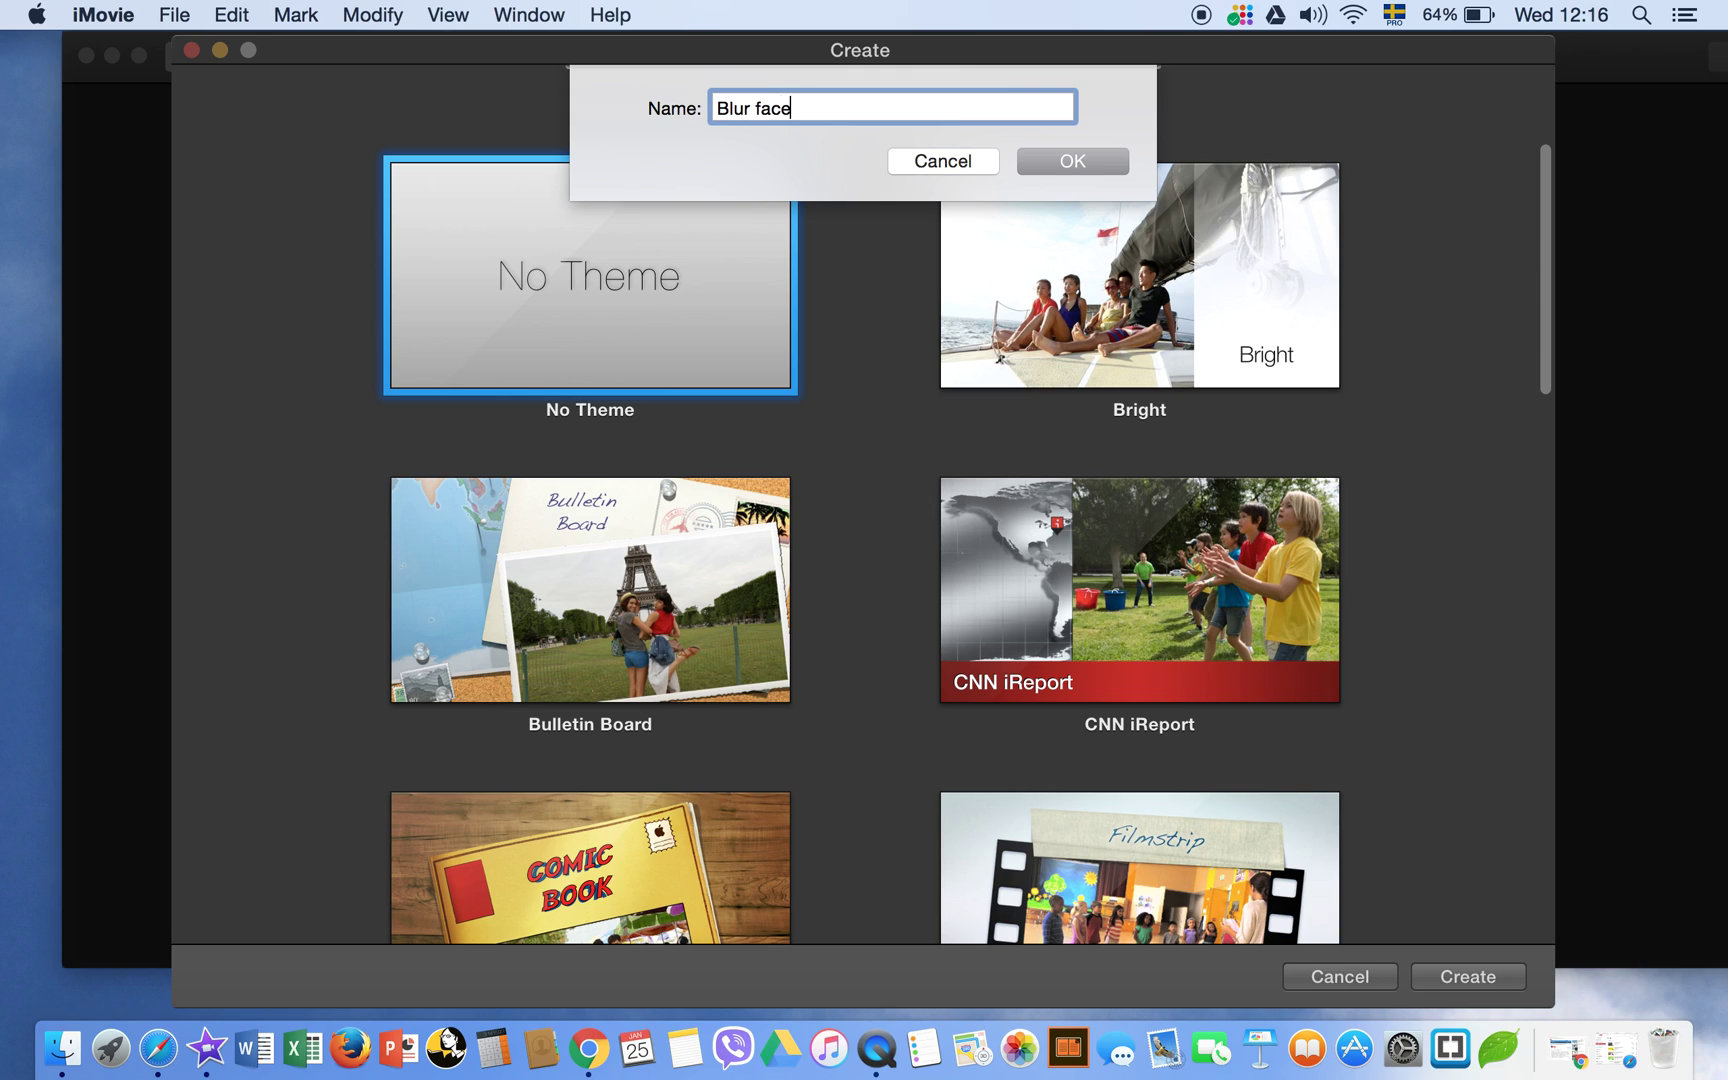
{"action": "left_click", "coordinate": [1060, 157]}
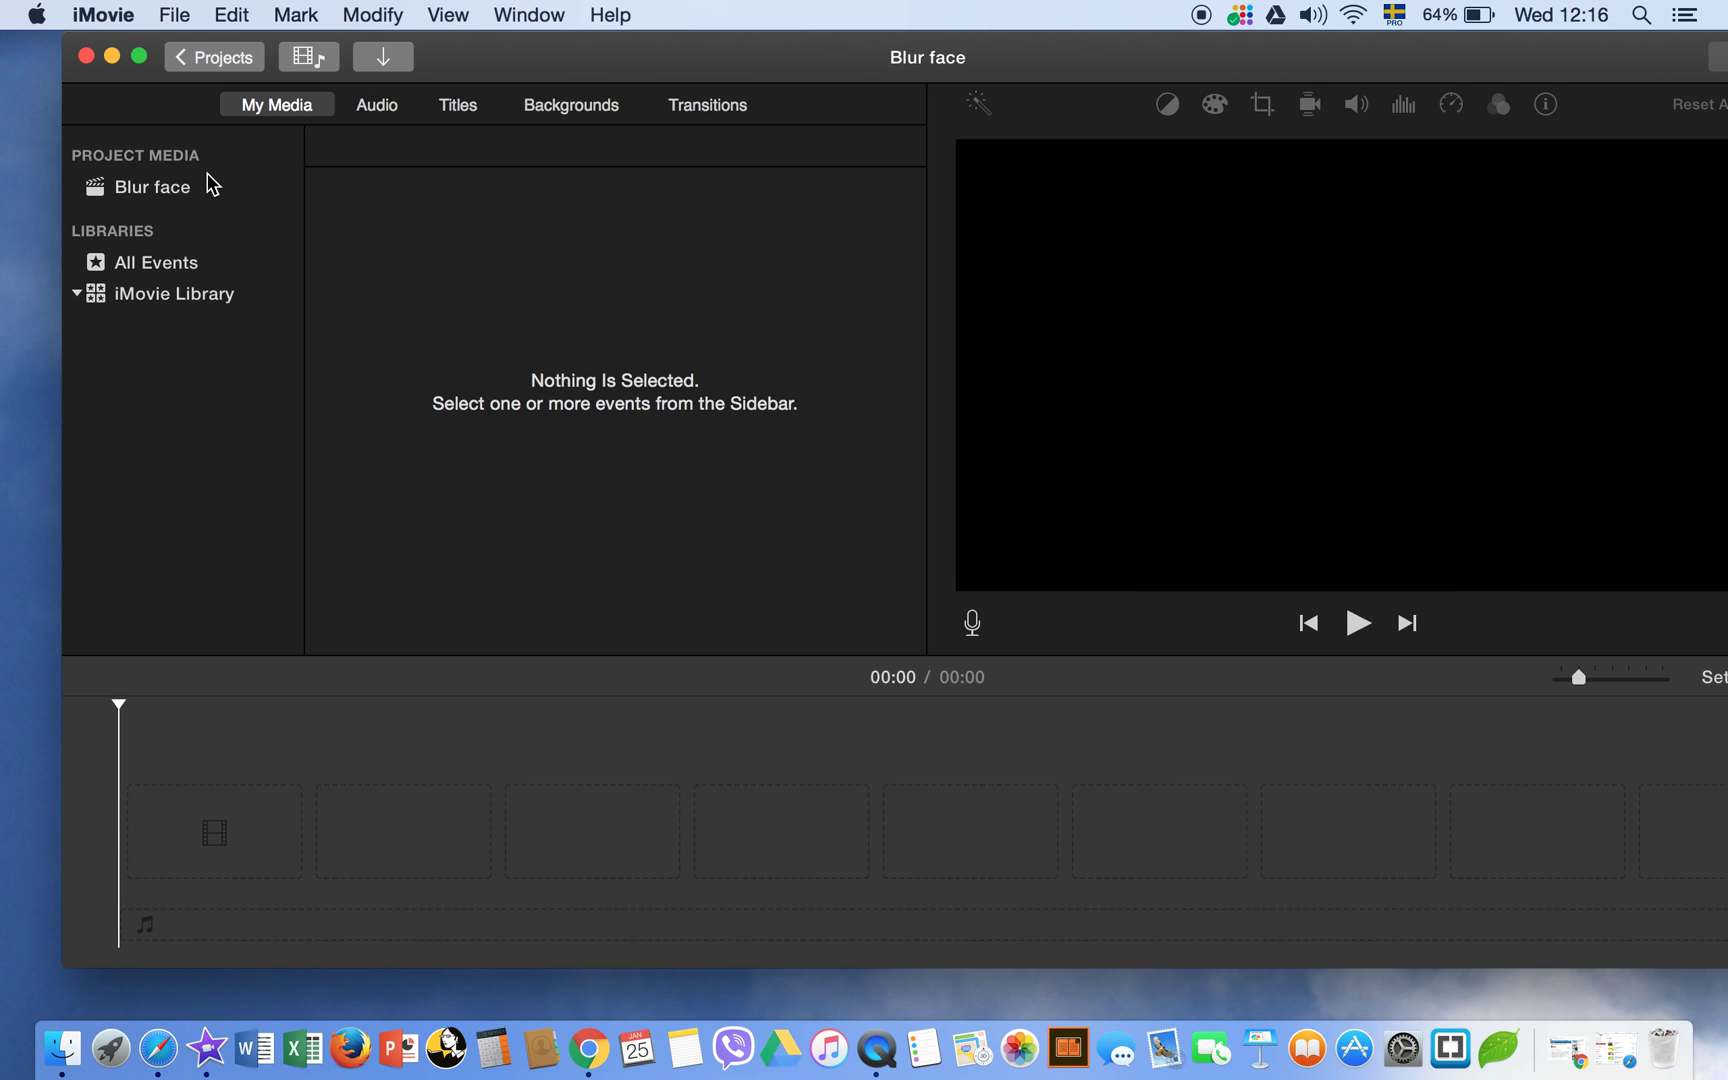
Step: Import the video Girls - 6575.mp4 from the Desktop into the project media
{"action": "left_click", "coordinate": [386, 60]}
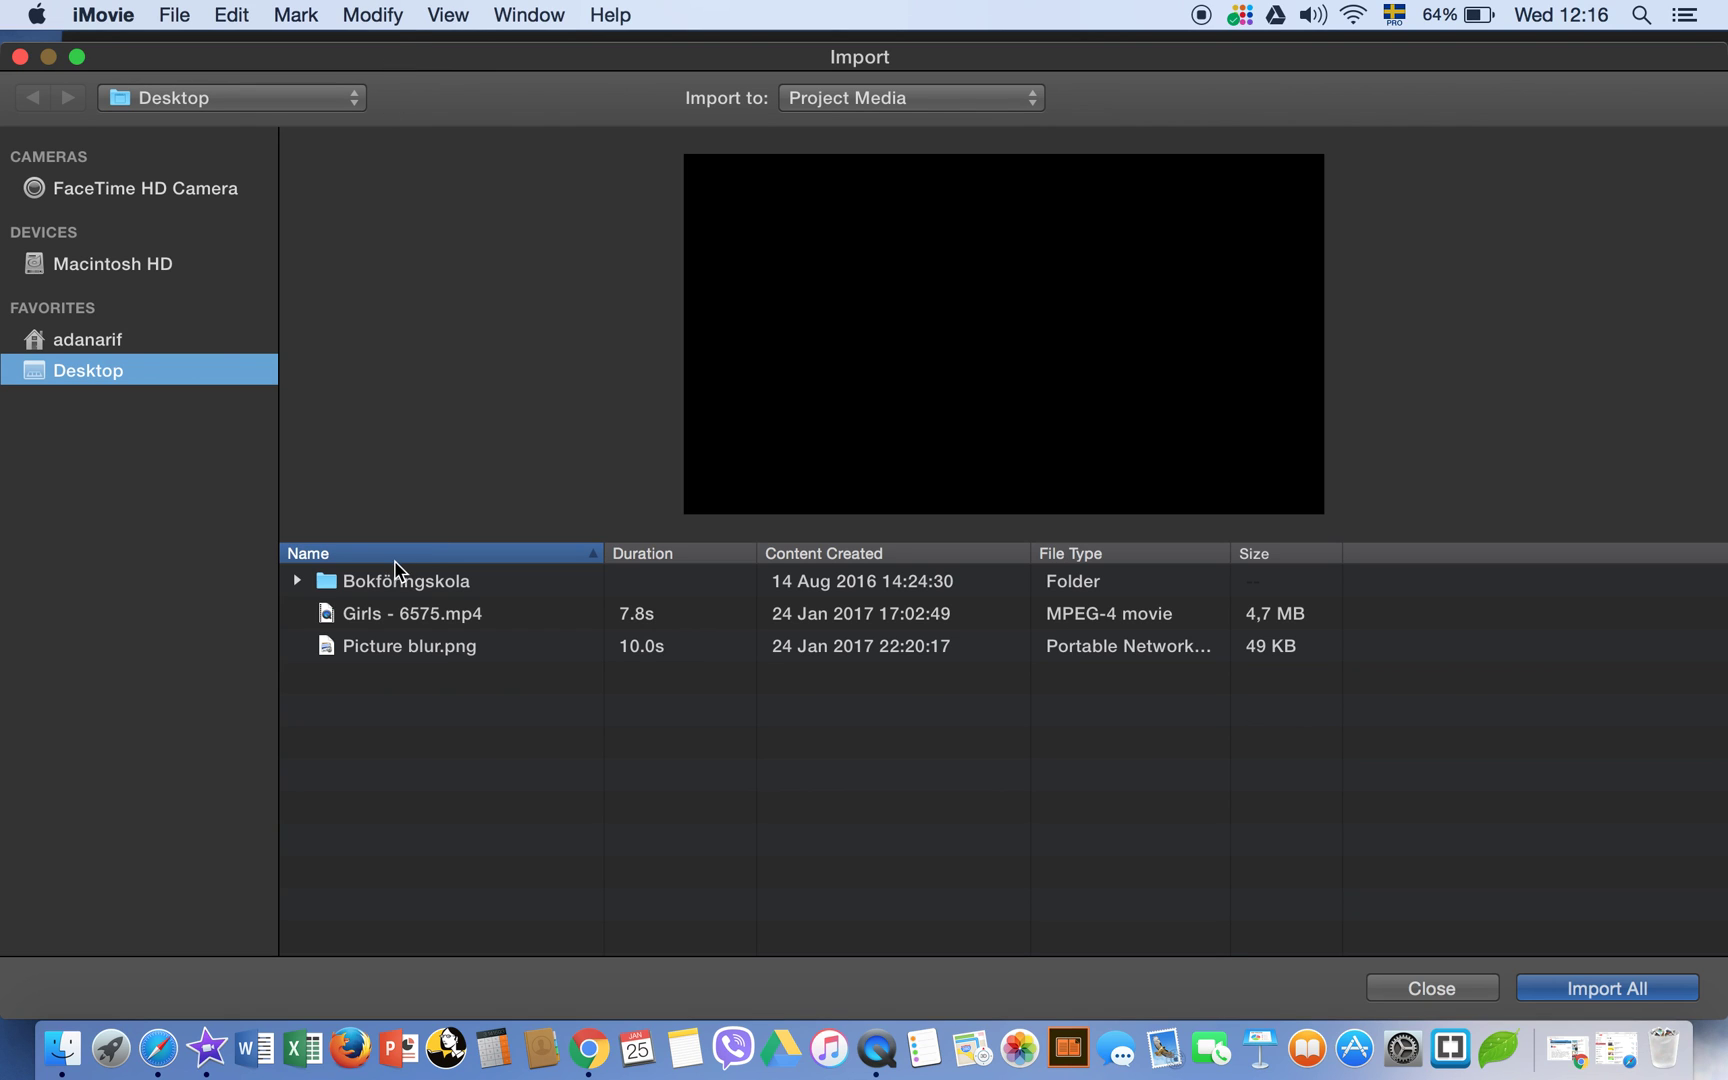
{"action": "left_click", "coordinate": [390, 618]}
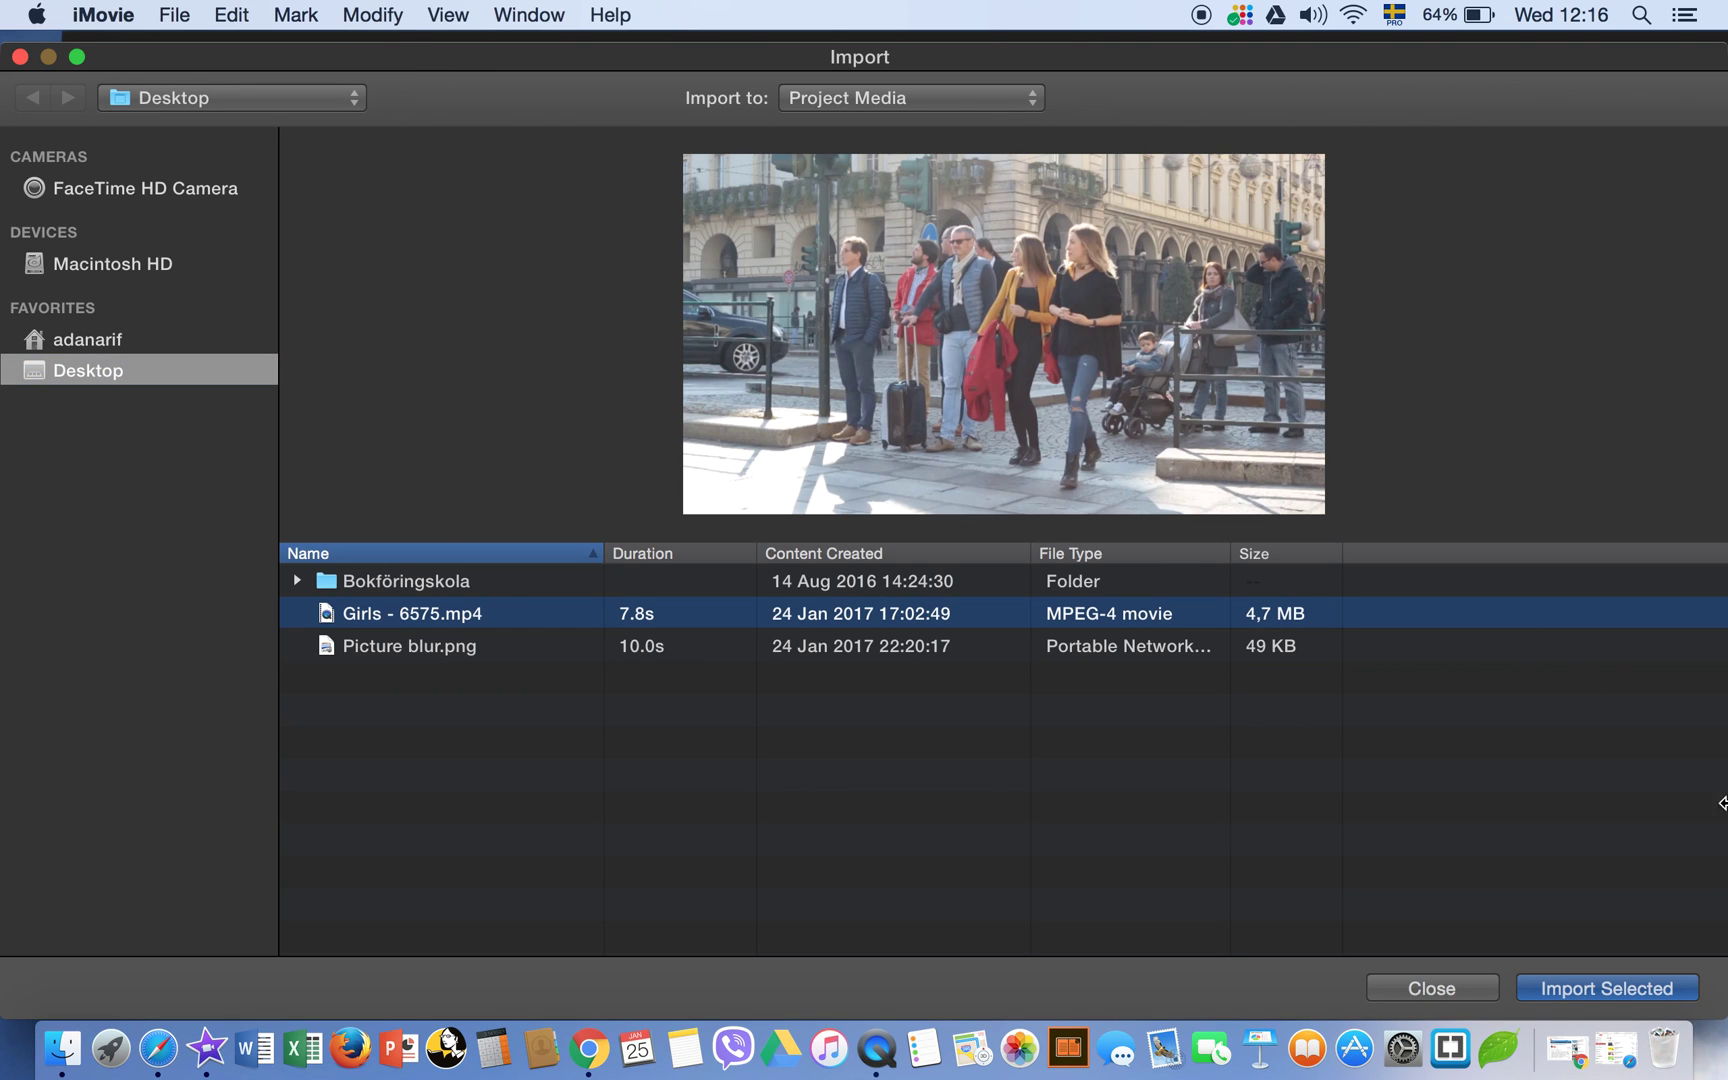
{"action": "left_click", "coordinate": [1600, 988]}
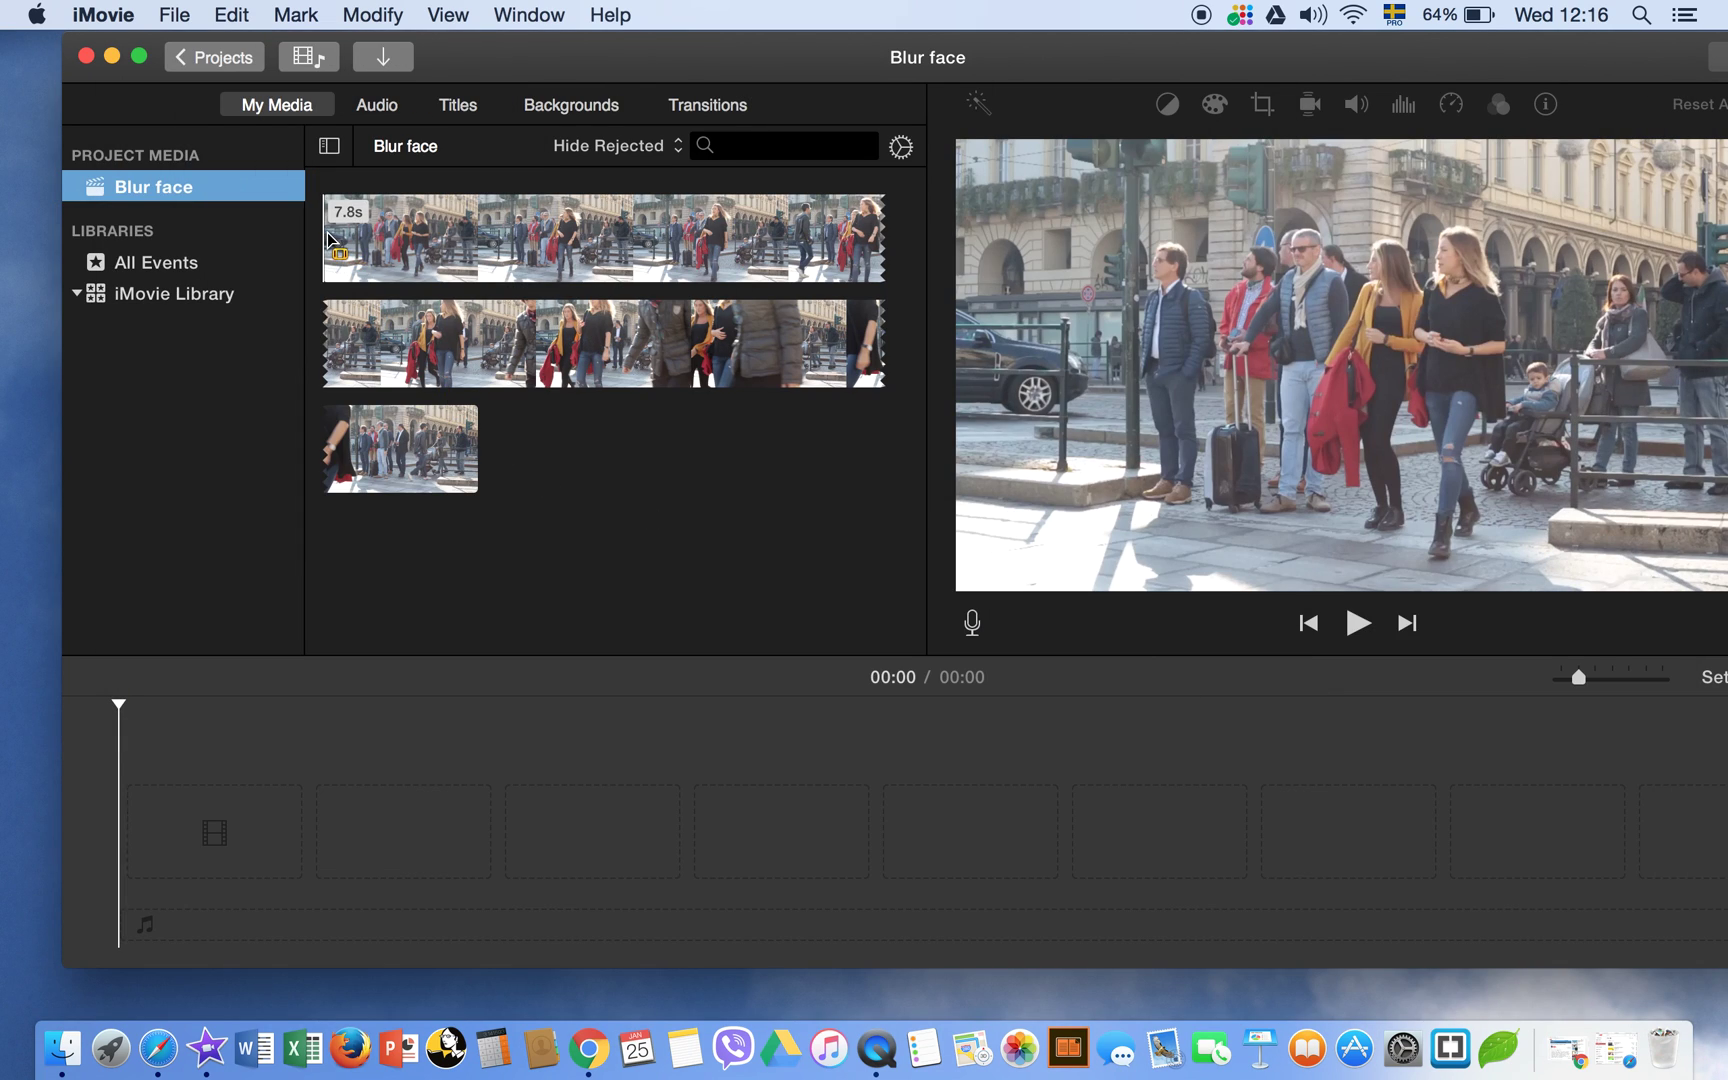
Step: Play the imported street clip to see how the women move through the shot
{"action": "left_click", "coordinate": [388, 515]}
{"action": "key", "text": "space"}
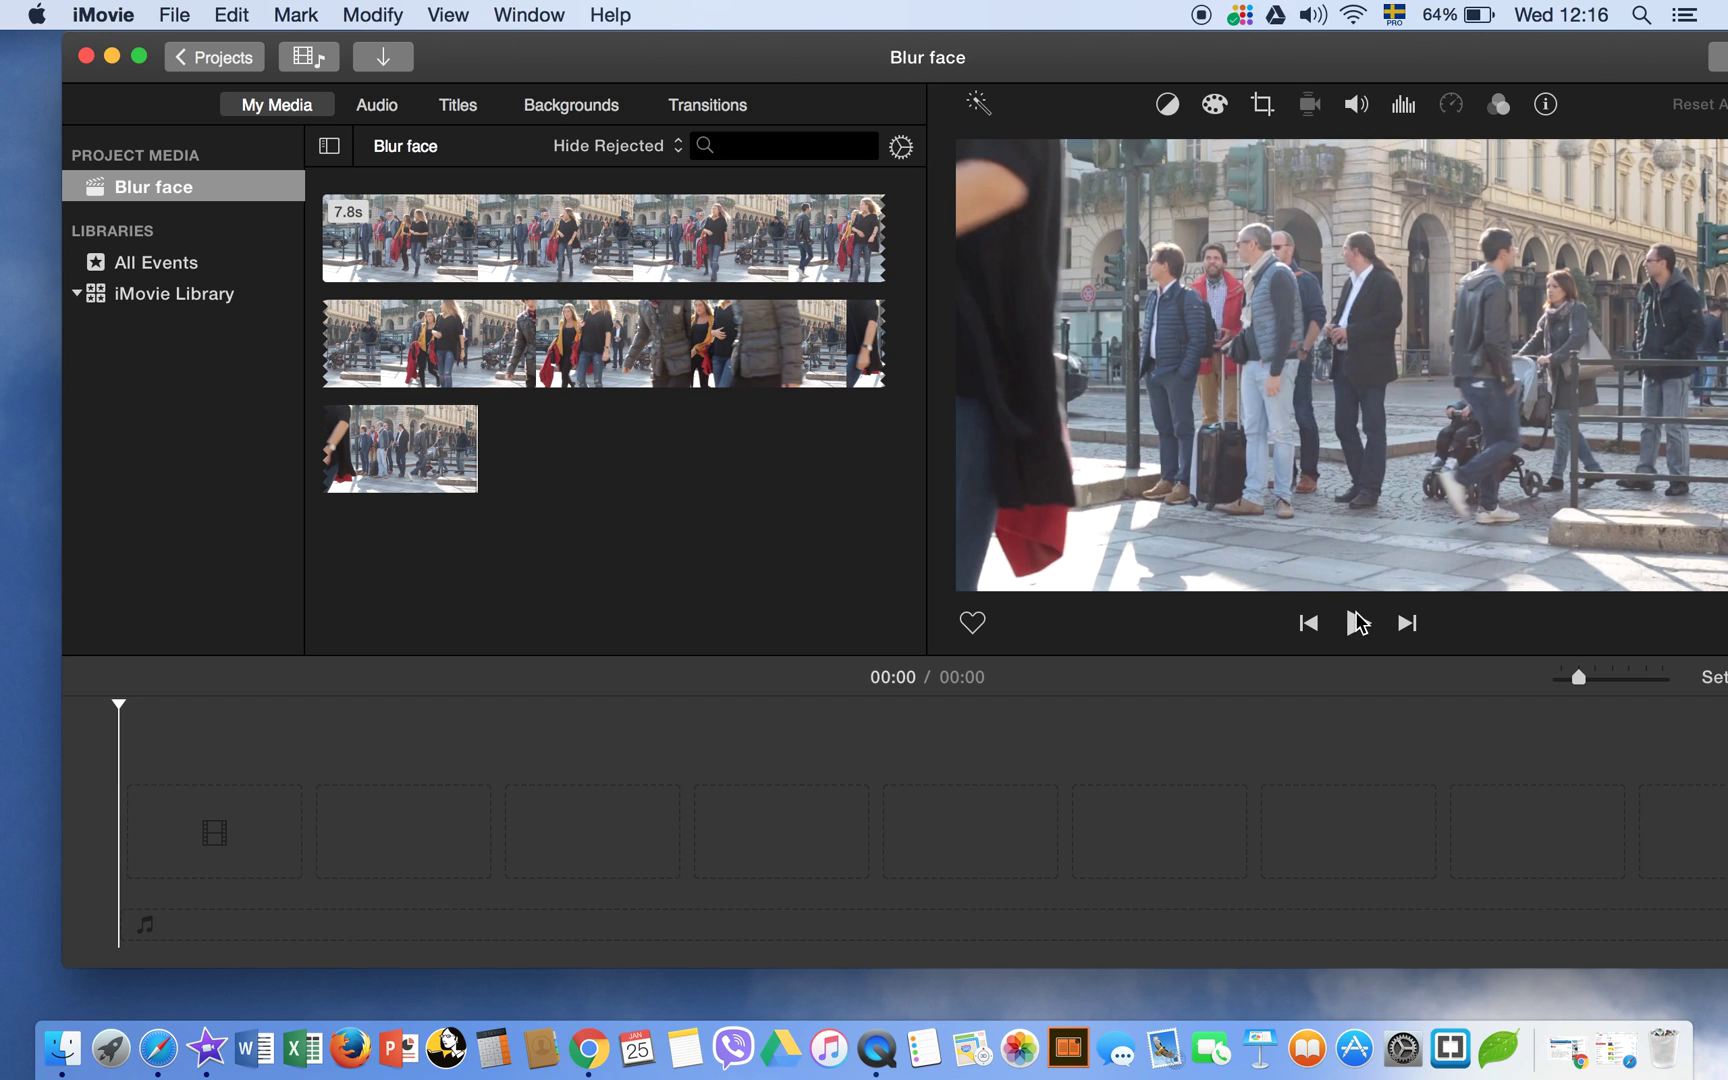
{"action": "left_click", "coordinate": [1358, 624]}
{"action": "key", "text": "space"}
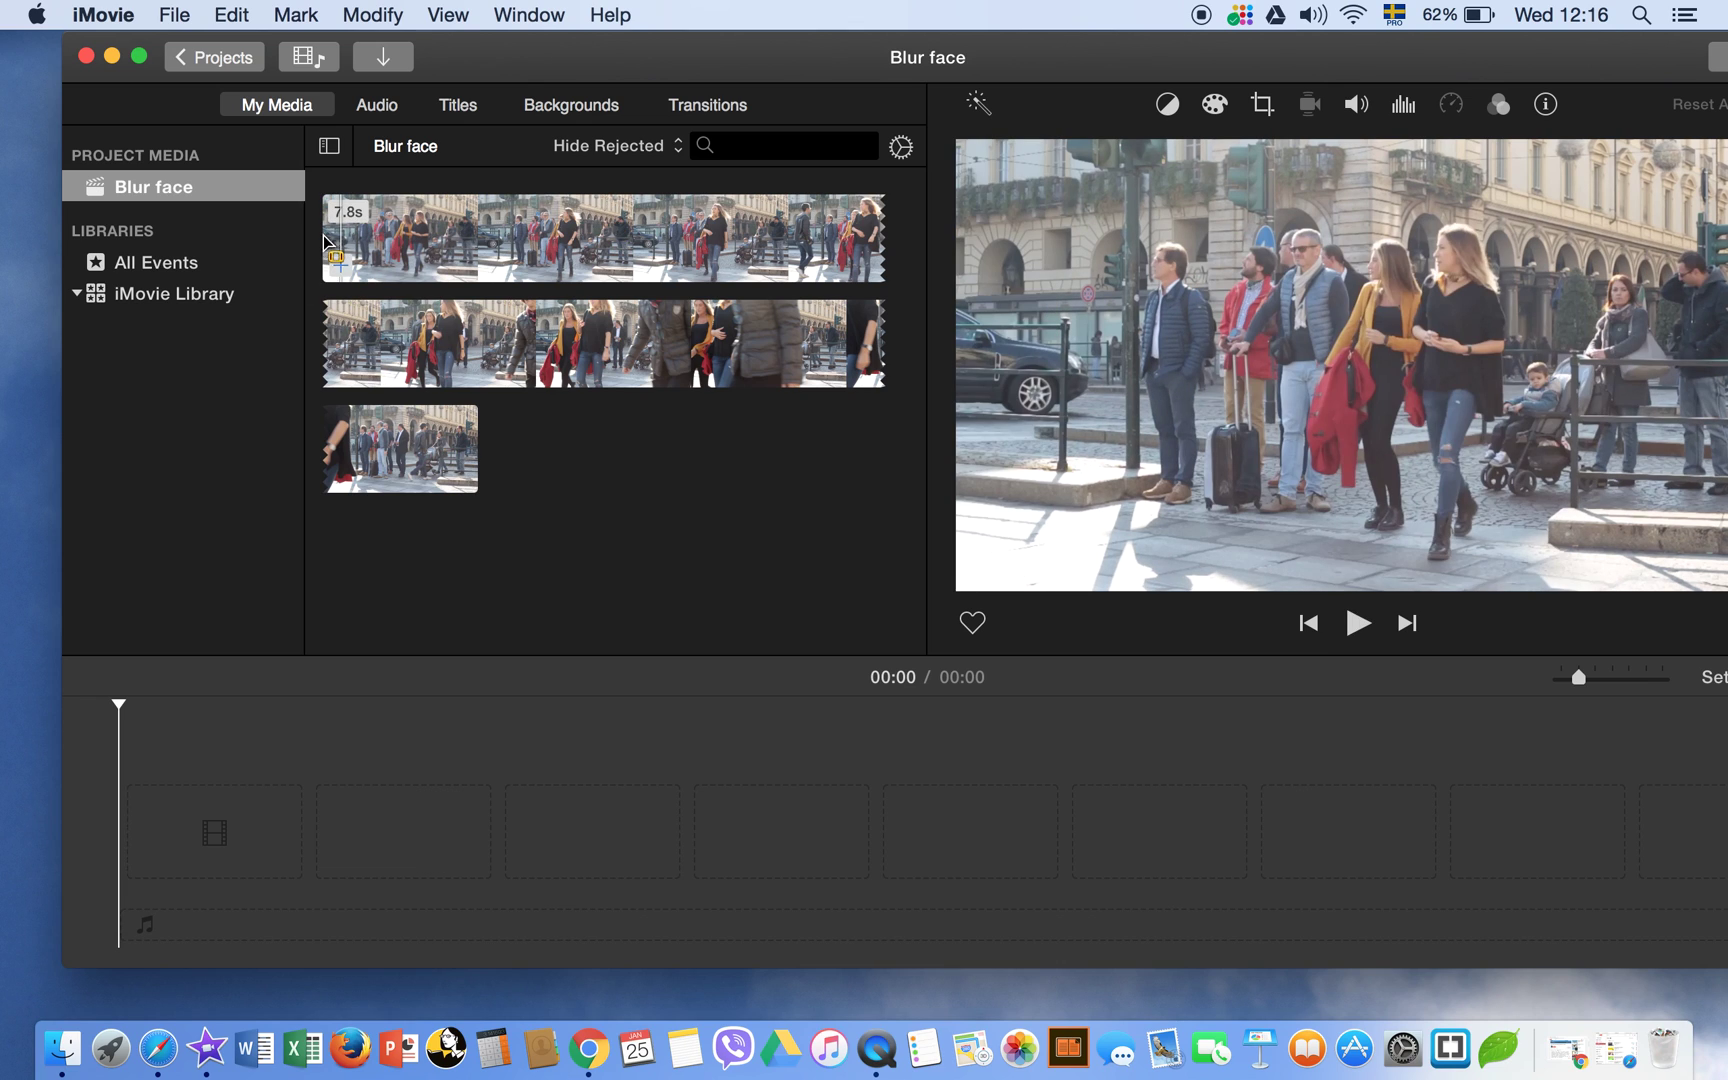
Step: Select the clip from its start until the man in the dark jacket passes the women, and add that range to the timeline
{"action": "left_click_drag", "start_coordinate": [325, 245], "coordinate": [730, 345]}
{"action": "left_click", "coordinate": [714, 371]}
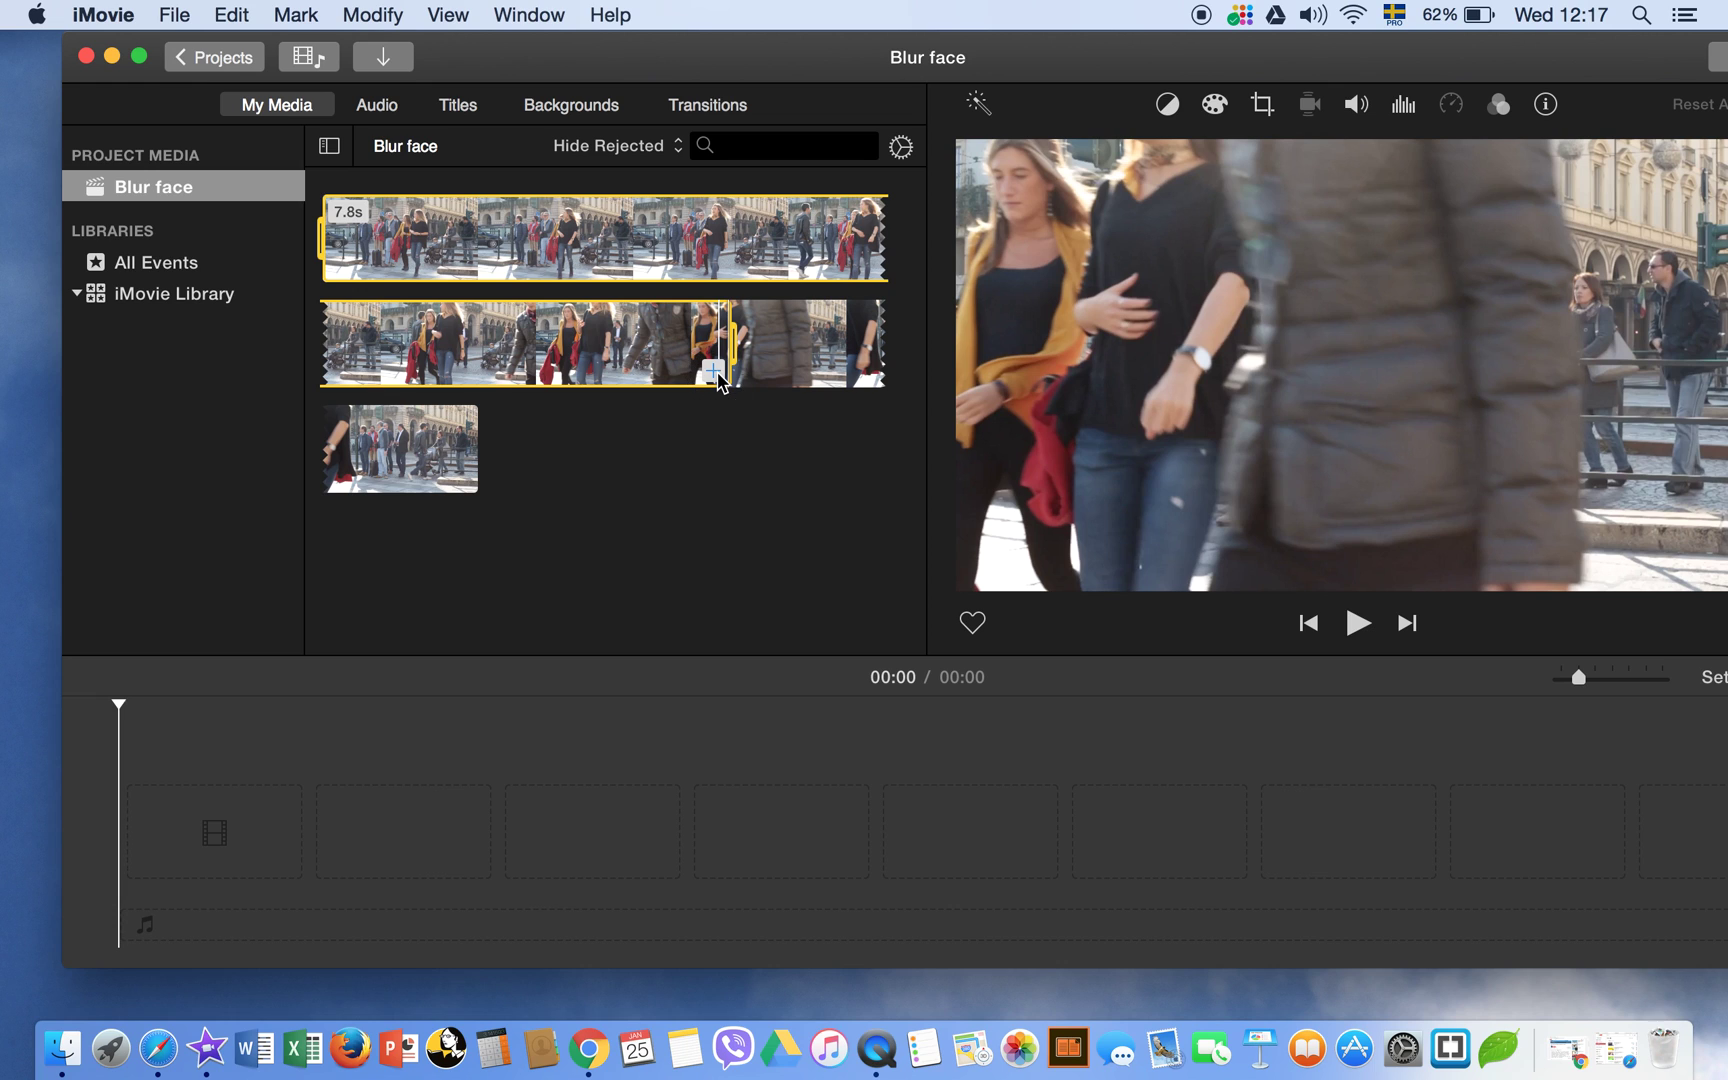
{"action": "left_click", "coordinate": [727, 566]}
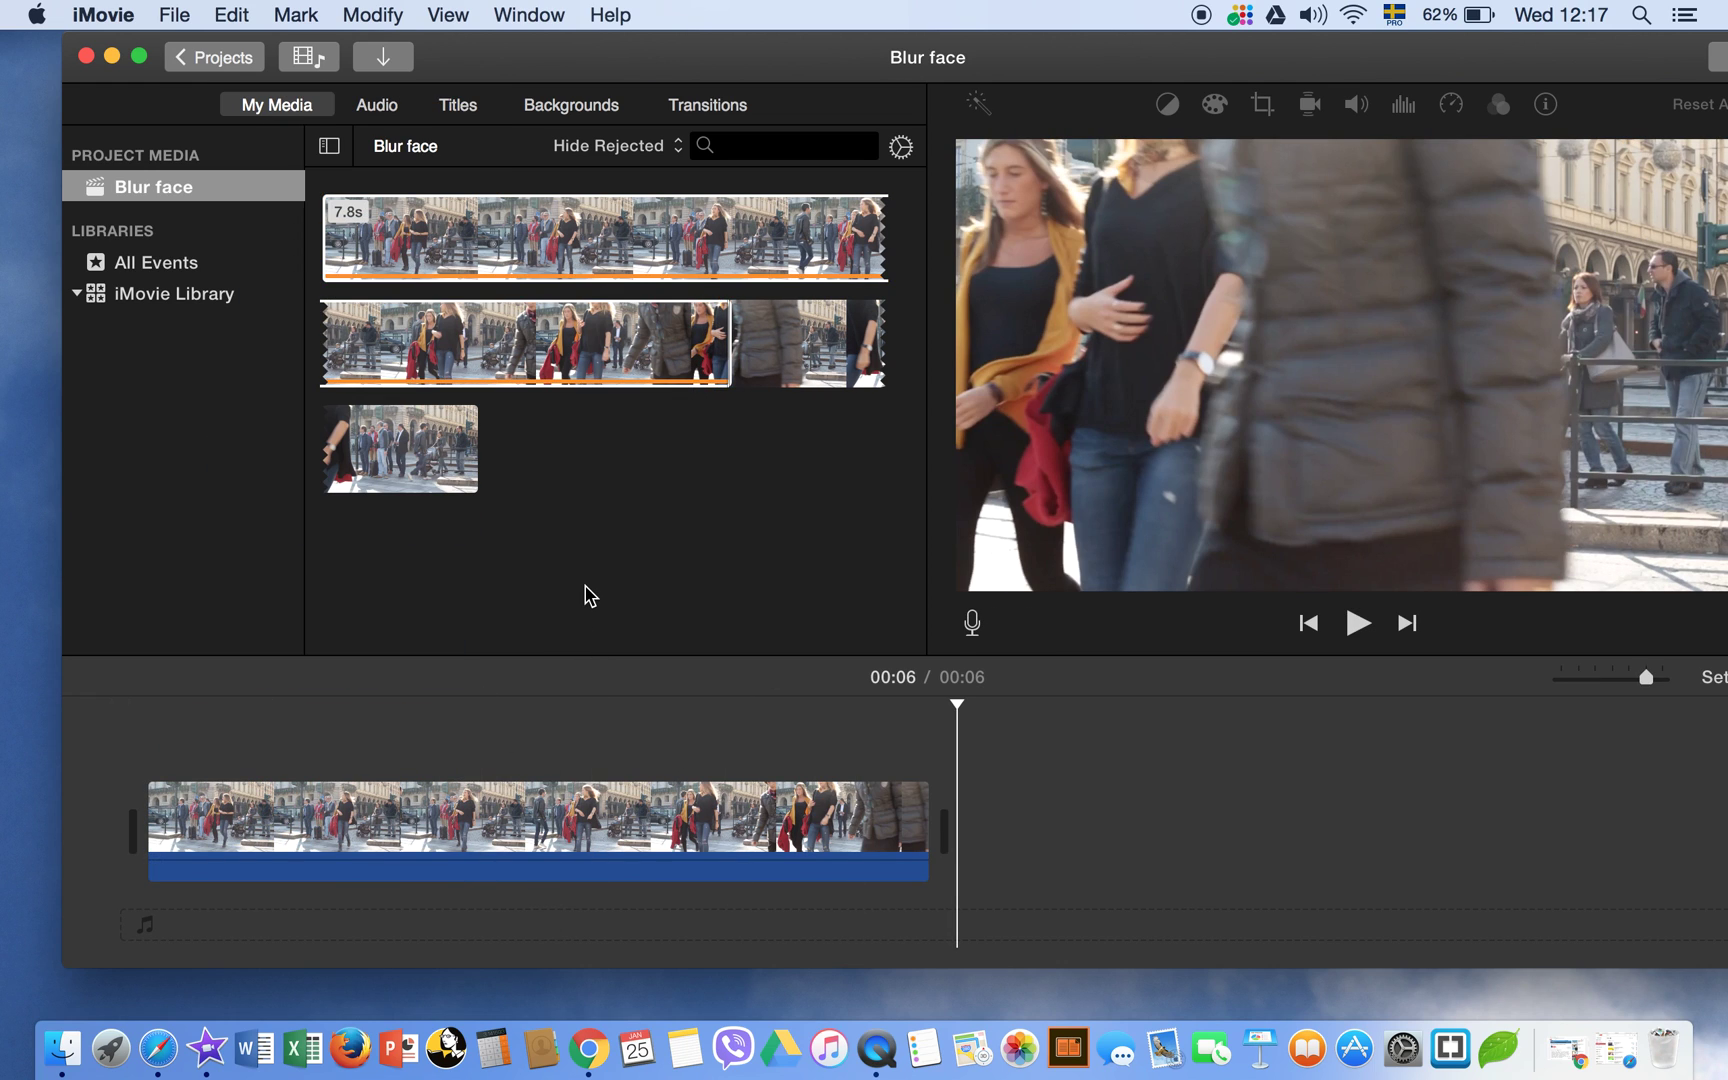
Step: Import Picture blur.png from the desktop into the project media, shifting the window aside to reach the file
{"action": "left_click_drag", "start_coordinate": [1068, 72], "coordinate": [885, 40]}
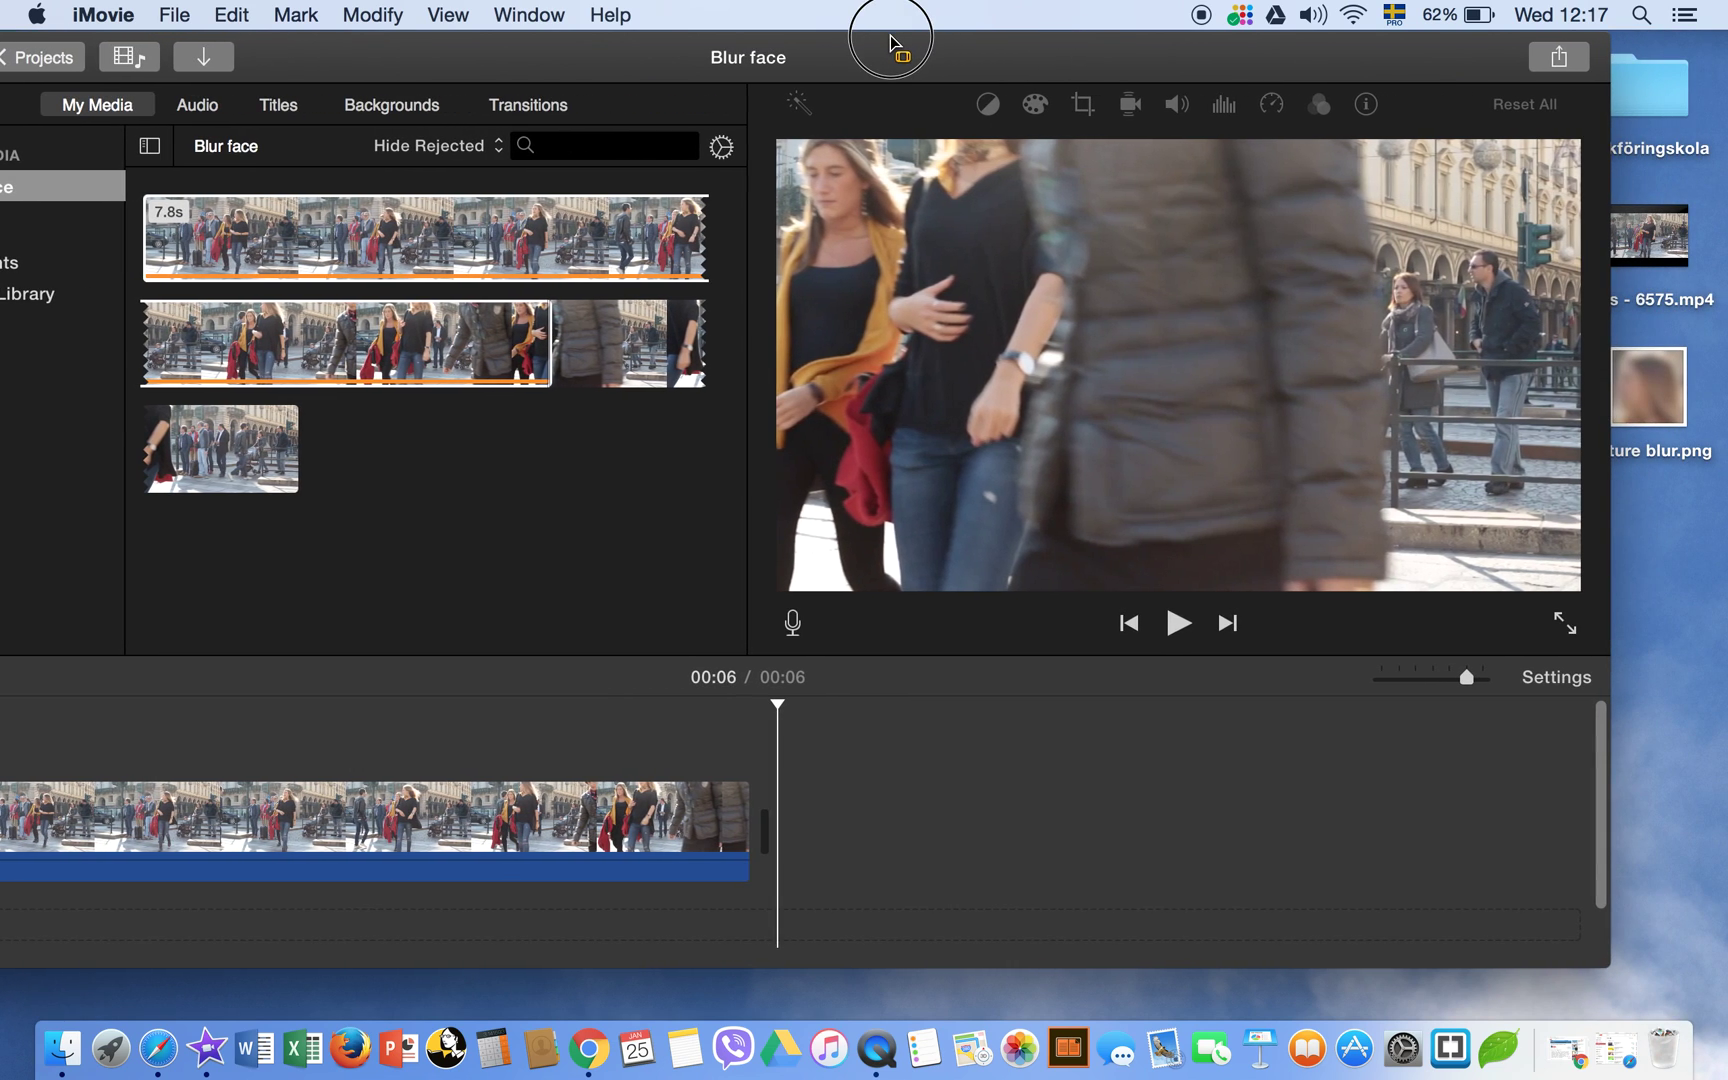
{"action": "left_click_drag", "start_coordinate": [1663, 382], "coordinate": [532, 483]}
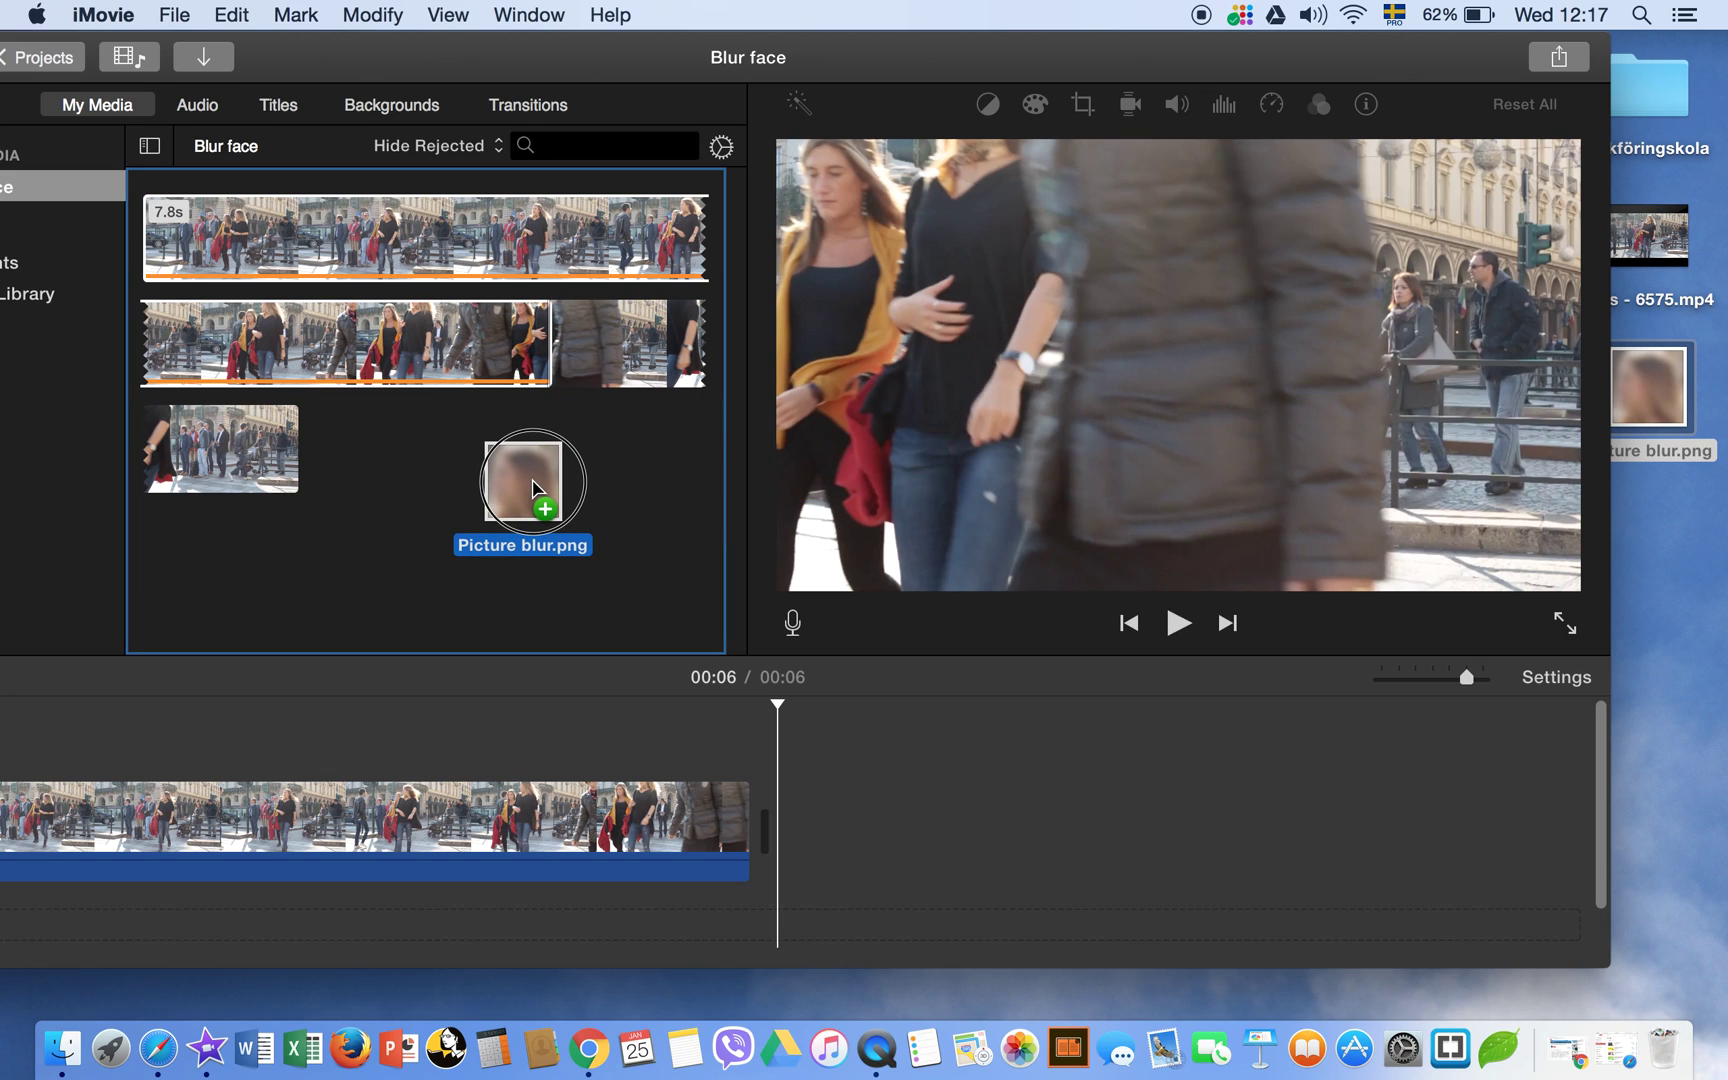
{"action": "left_click_drag", "start_coordinate": [532, 487], "coordinate": [532, 490]}
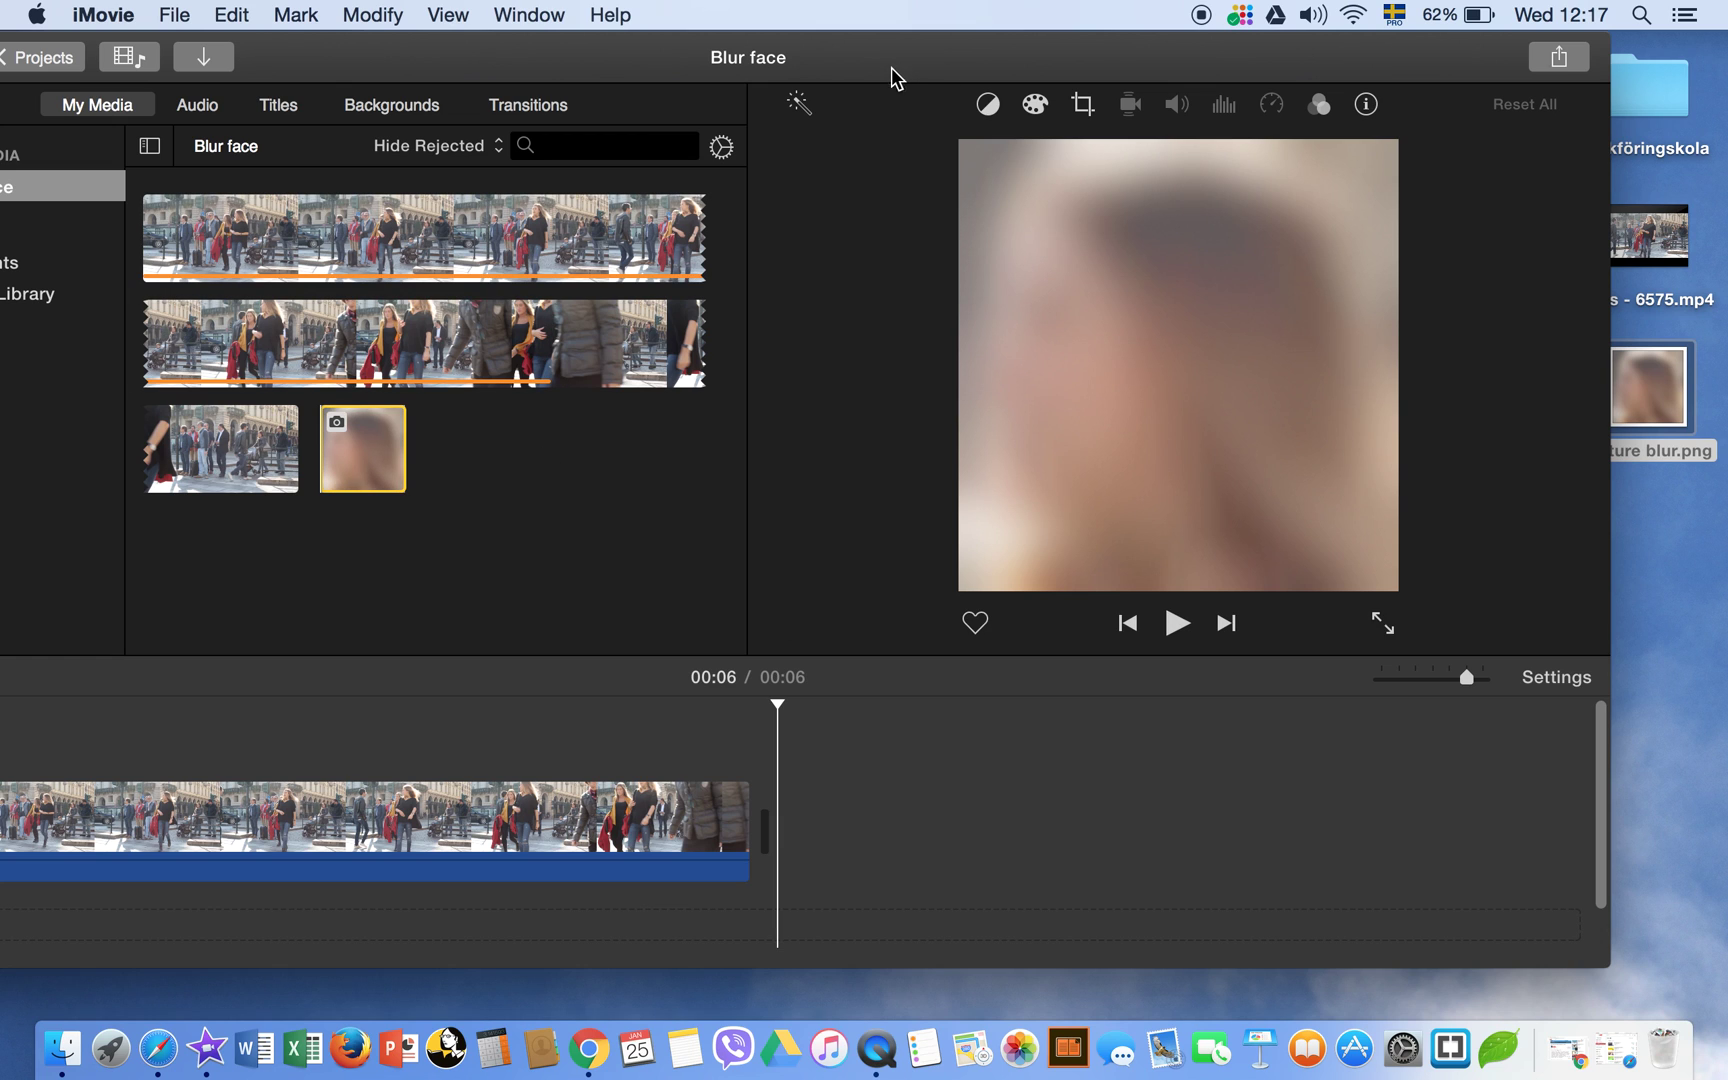
{"action": "left_click_drag", "start_coordinate": [886, 68], "coordinate": [1010, 47]}
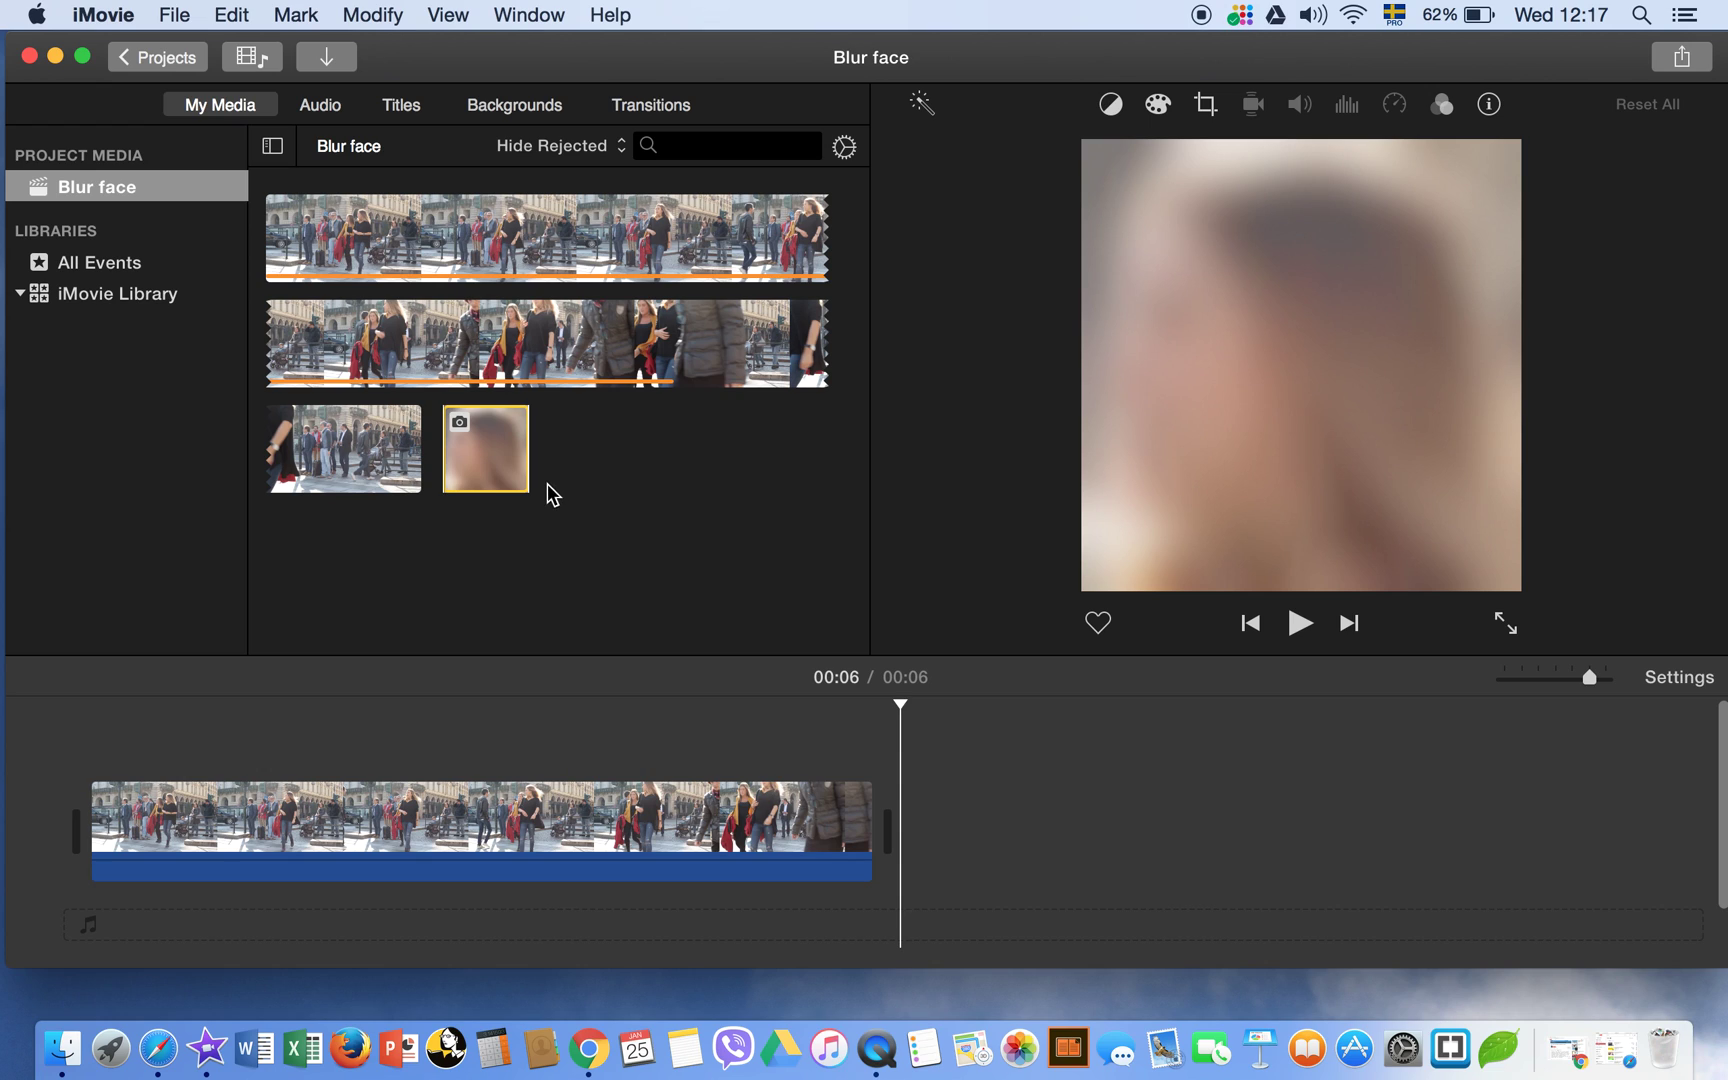
Step: Place the blur picture above the video from the timeline start and extend it to the video clip's end
{"action": "left_click", "coordinate": [508, 470]}
{"action": "left_click_drag", "start_coordinate": [491, 451], "coordinate": [97, 750]}
{"action": "left_click", "coordinate": [343, 765]}
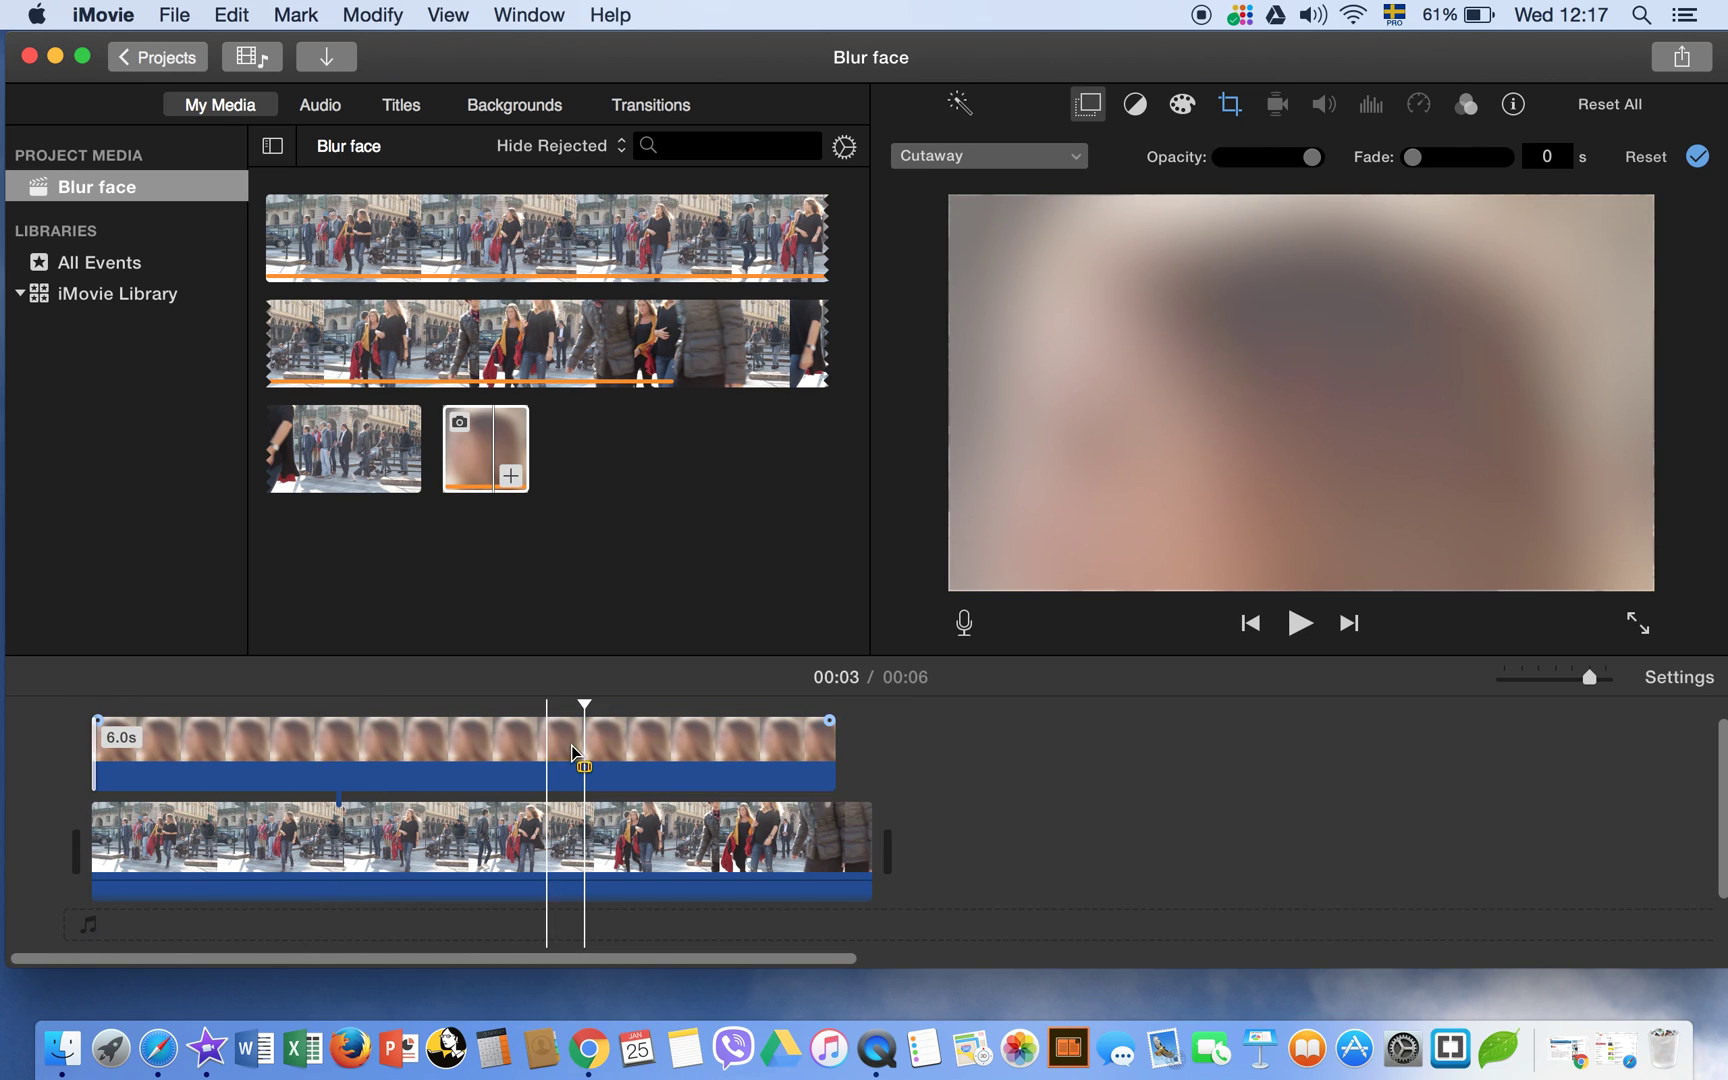
{"action": "left_click_drag", "start_coordinate": [834, 745], "coordinate": [865, 742]}
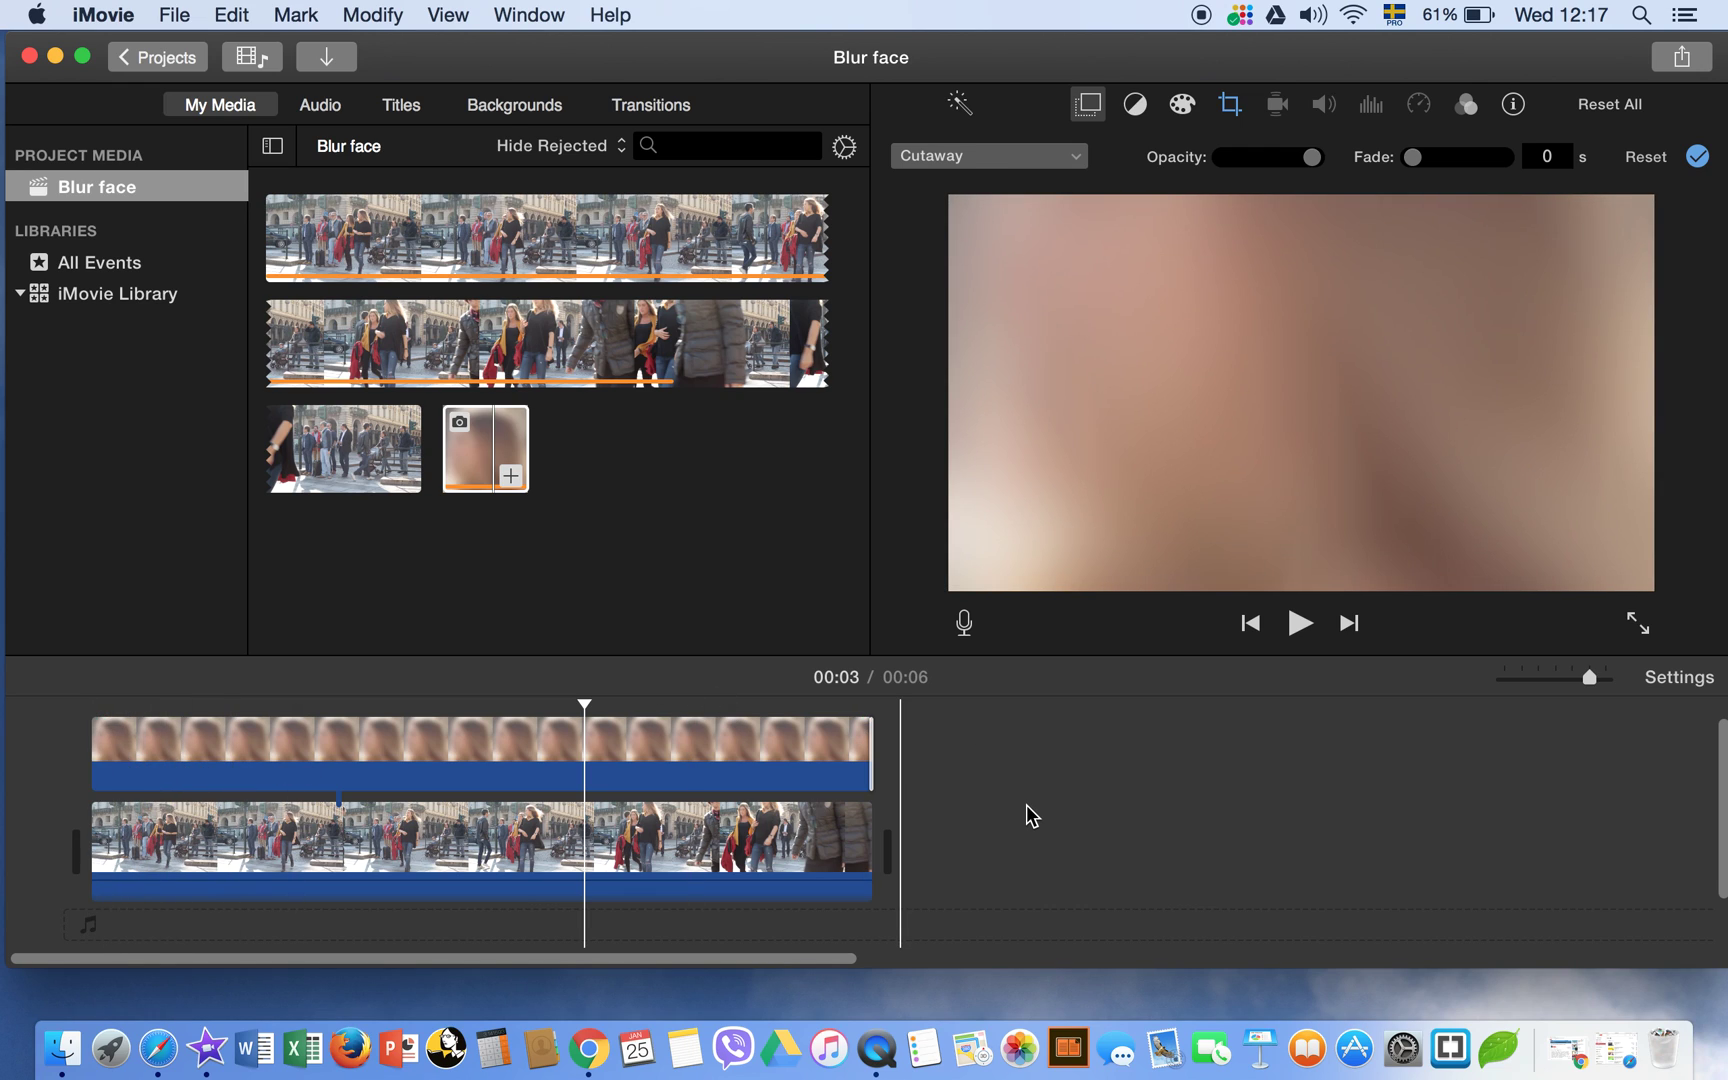
Step: Set the blur picture's overlay mode to Picture in Picture
{"action": "left_click", "coordinate": [686, 840]}
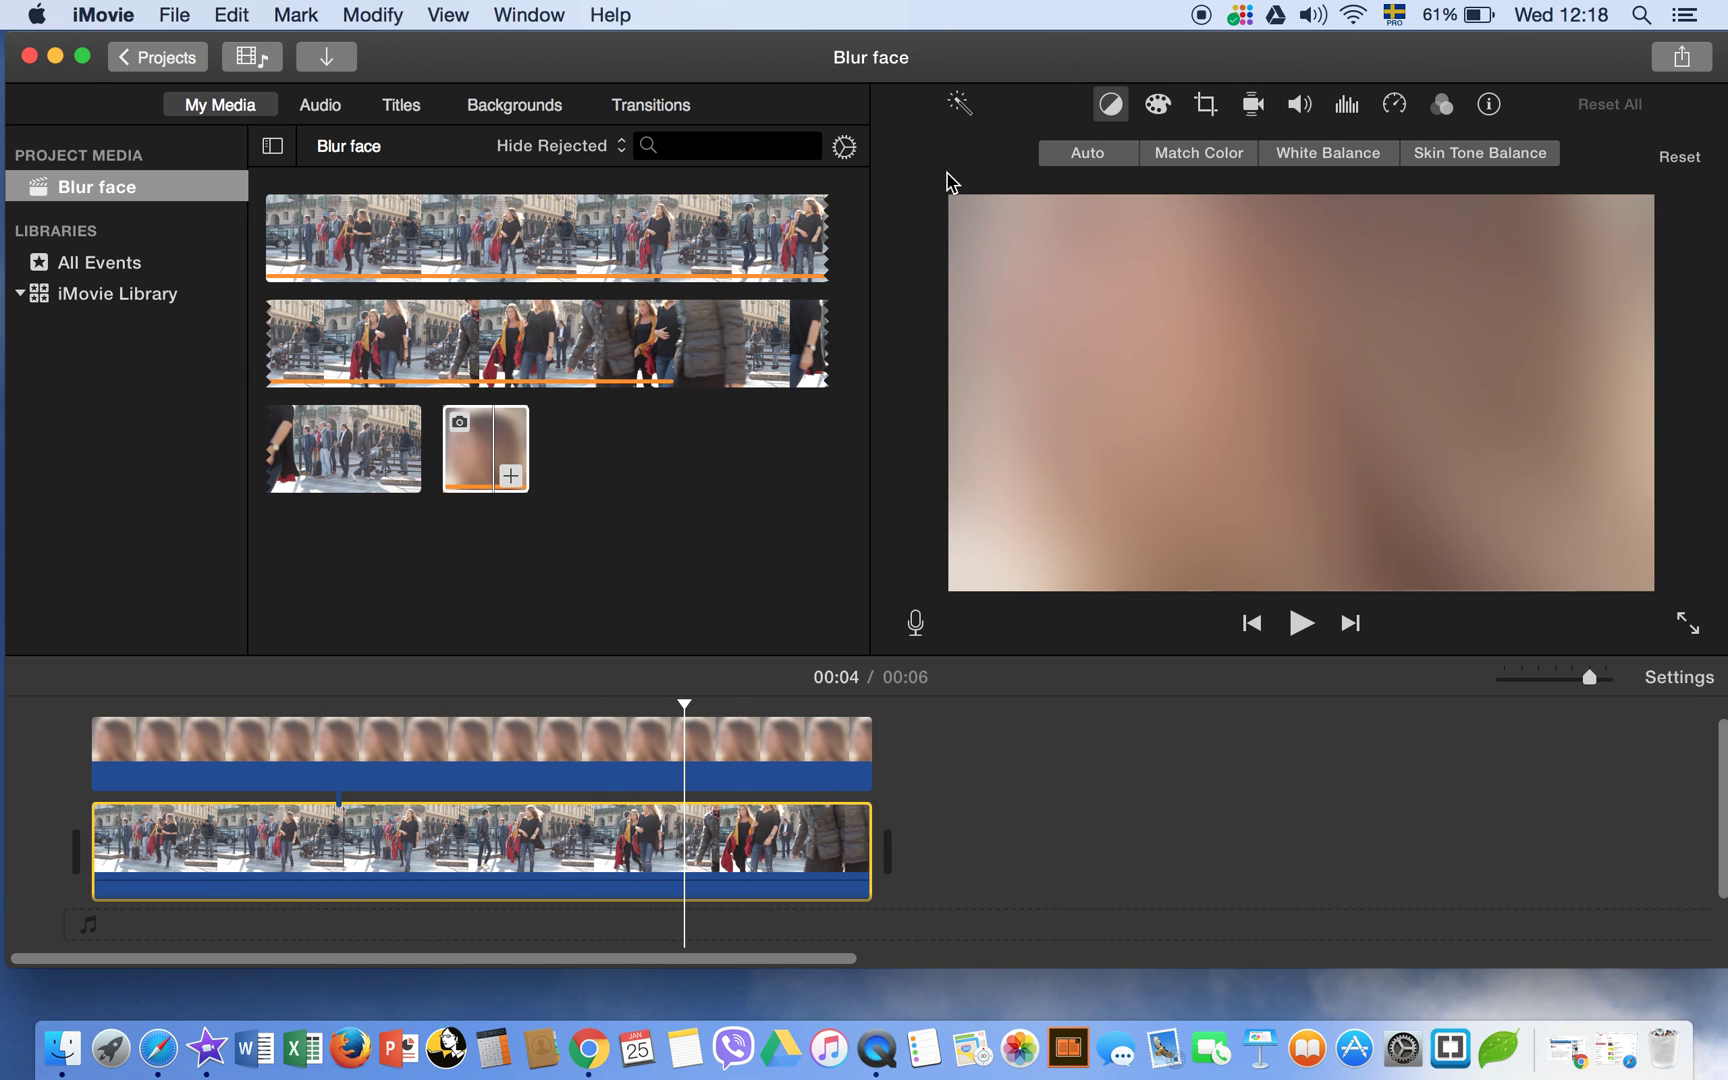
{"action": "left_click", "coordinate": [475, 742]}
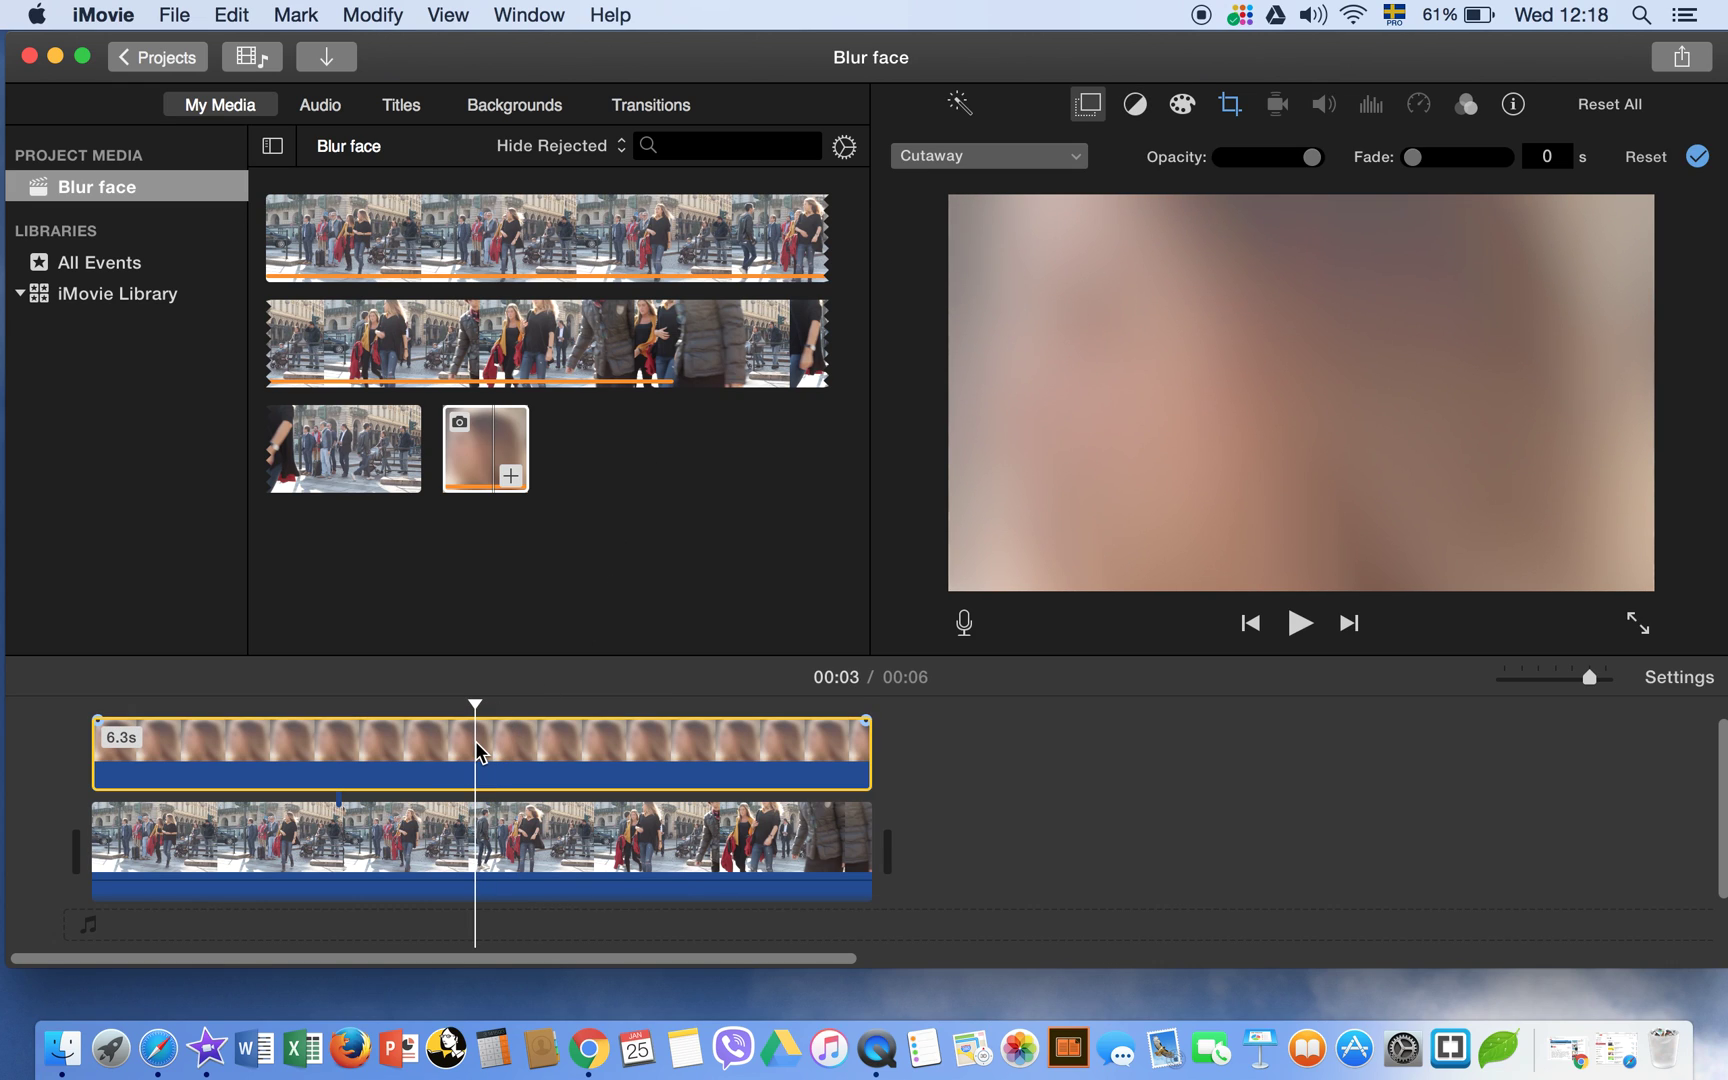
{"action": "left_click", "coordinate": [955, 160]}
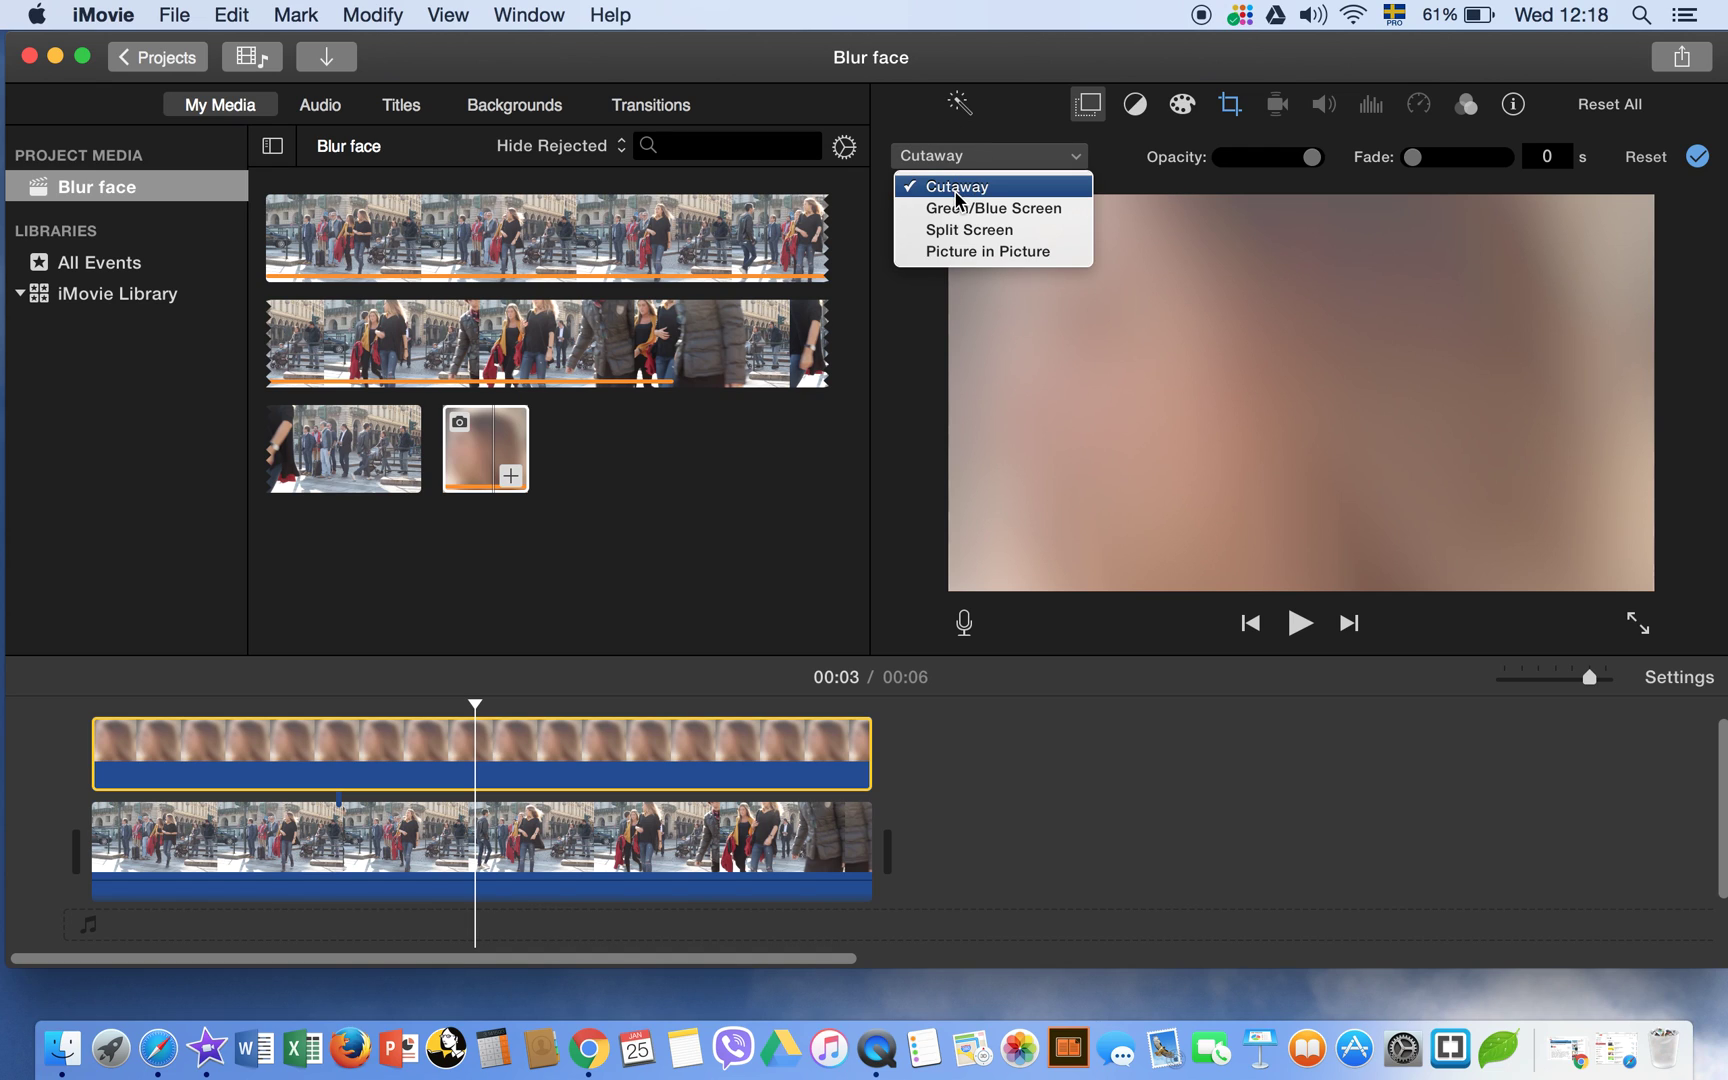
{"action": "left_click", "coordinate": [961, 251]}
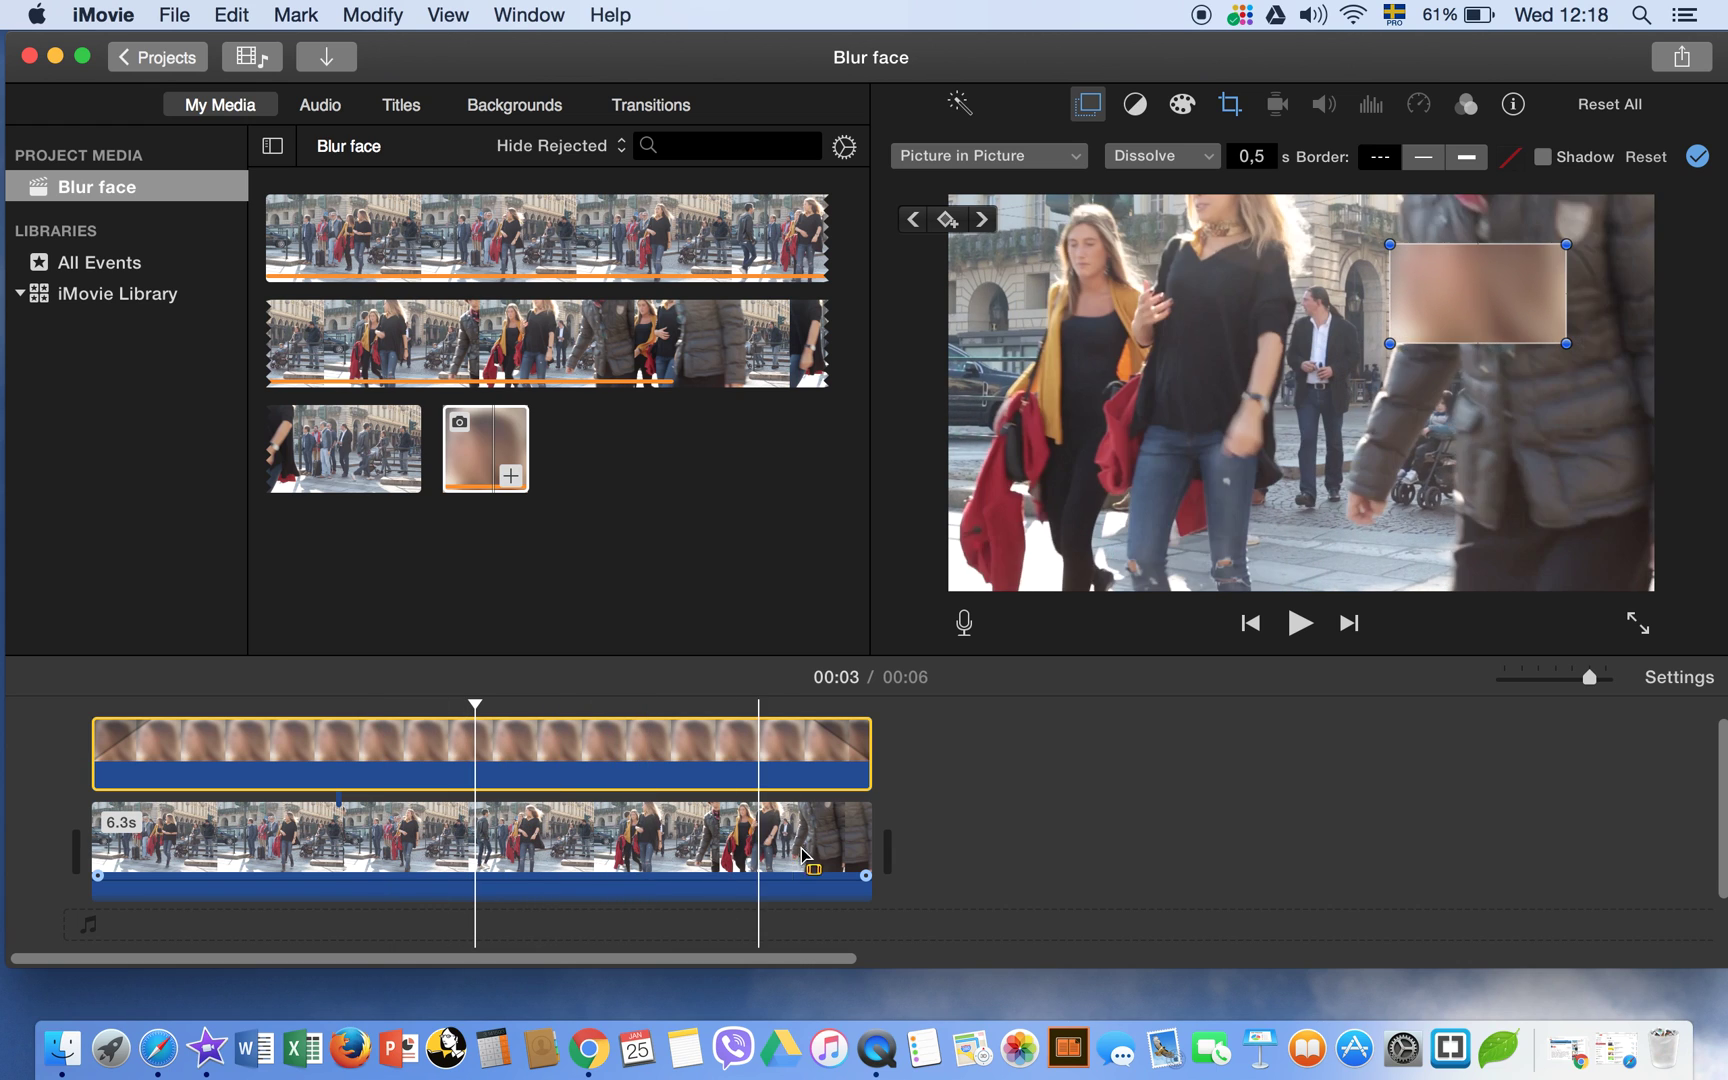
Step: Return the playhead to the timeline start and reduce the blur picture's dissolve to 0 seconds
{"action": "left_click", "coordinate": [478, 703]}
{"action": "left_click_drag", "start_coordinate": [478, 703], "coordinate": [90, 705]}
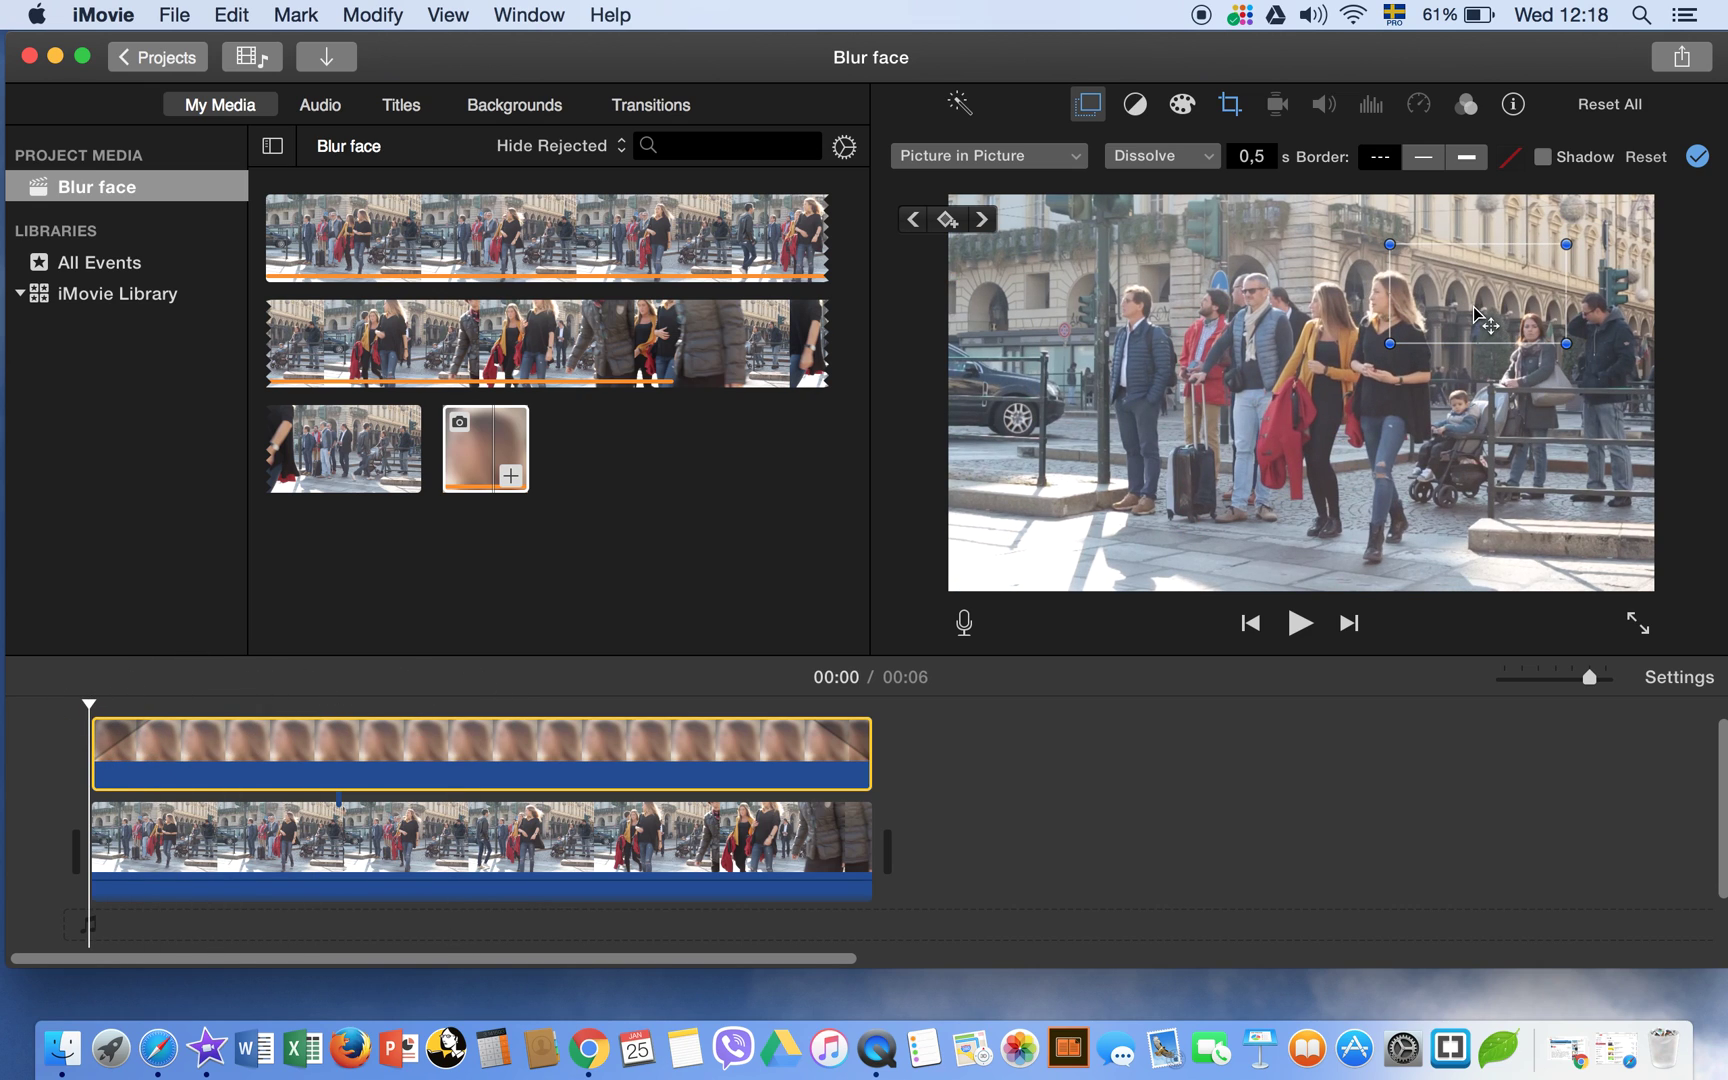
{"action": "left_click", "coordinate": [723, 752]}
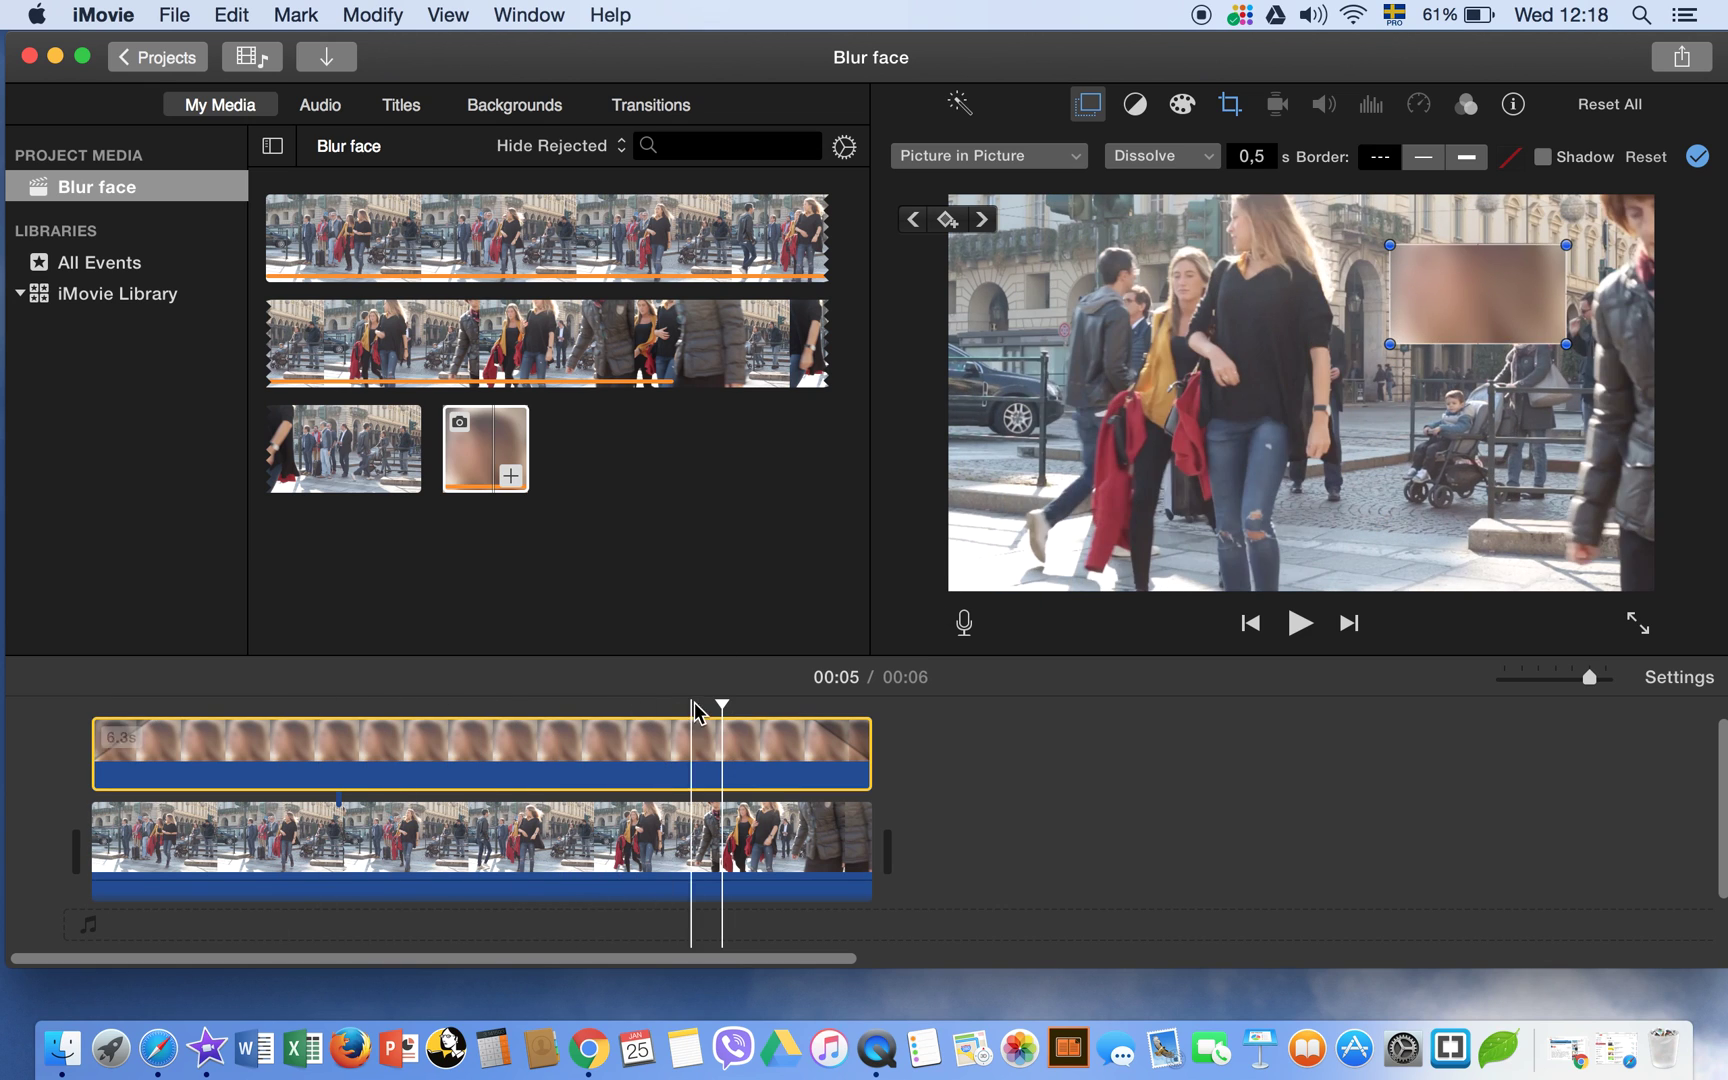
{"action": "left_click_drag", "start_coordinate": [720, 703], "coordinate": [12, 687]}
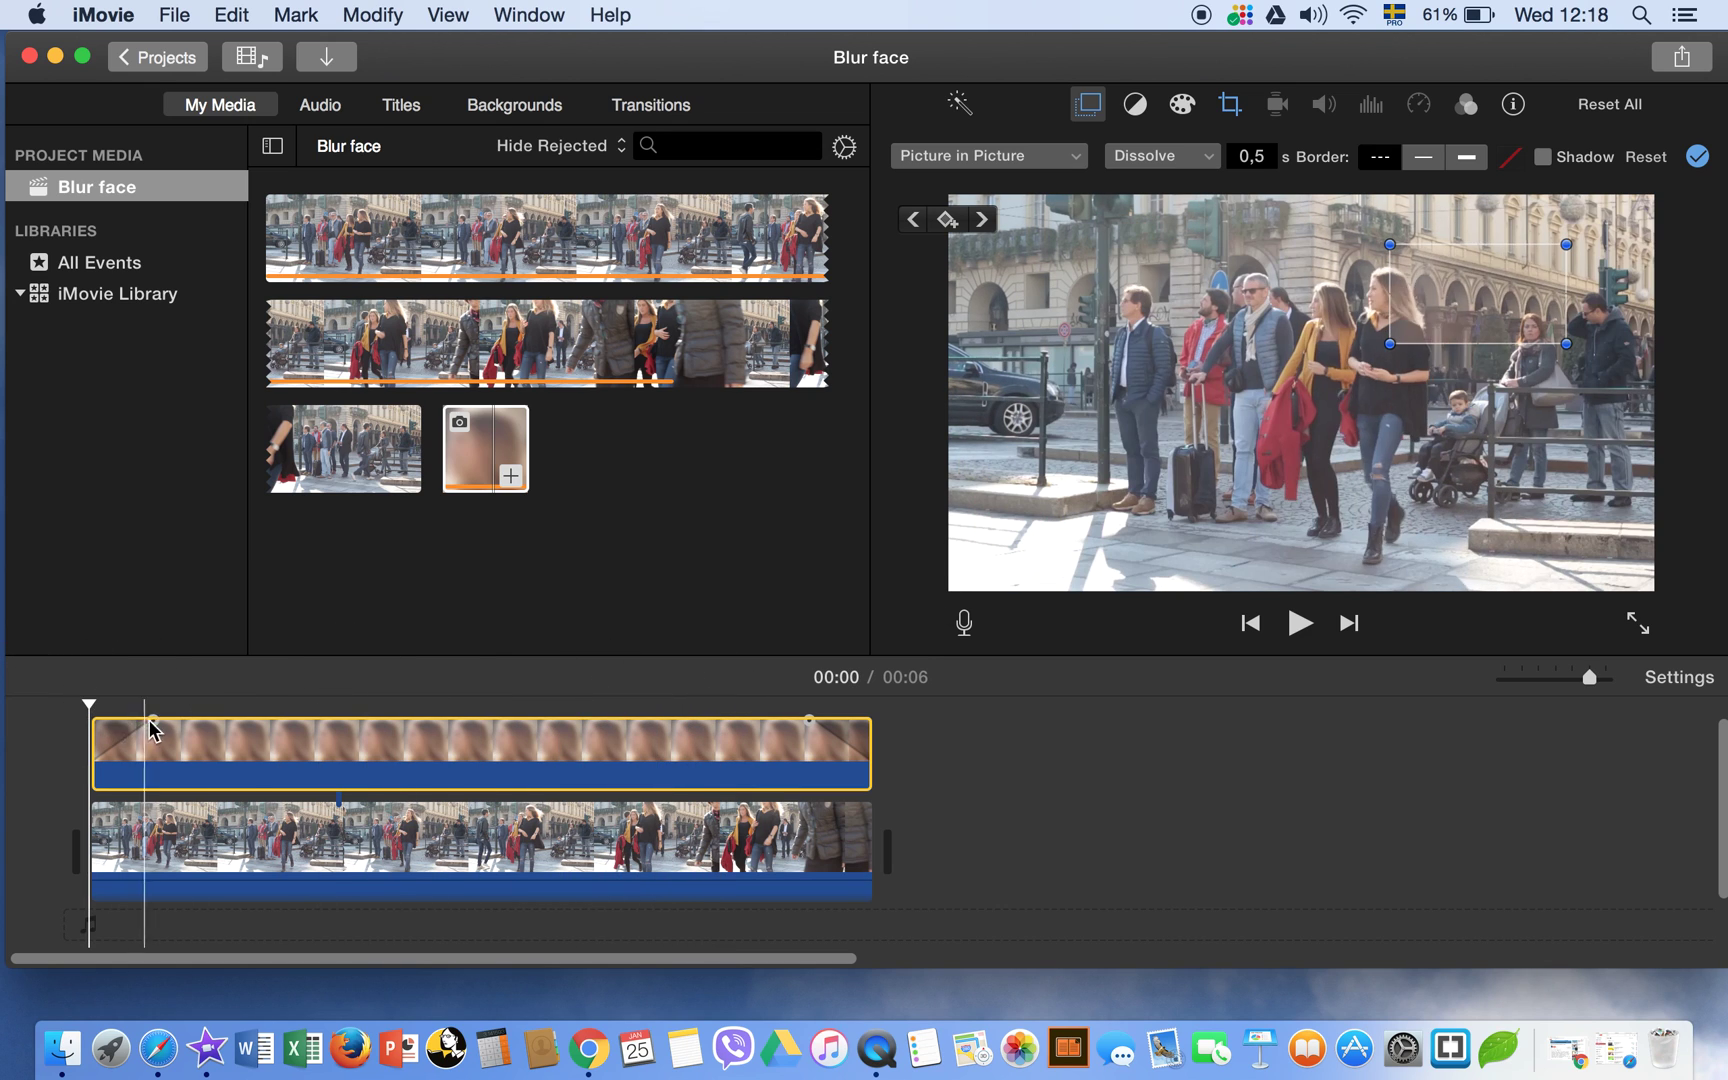
{"action": "left_click_drag", "start_coordinate": [153, 720], "coordinate": [45, 720]}
Step: Shrink the blur overlay and position it over the face of the blonde woman in the black top
{"action": "left_click_drag", "start_coordinate": [1427, 309], "coordinate": [1393, 313]}
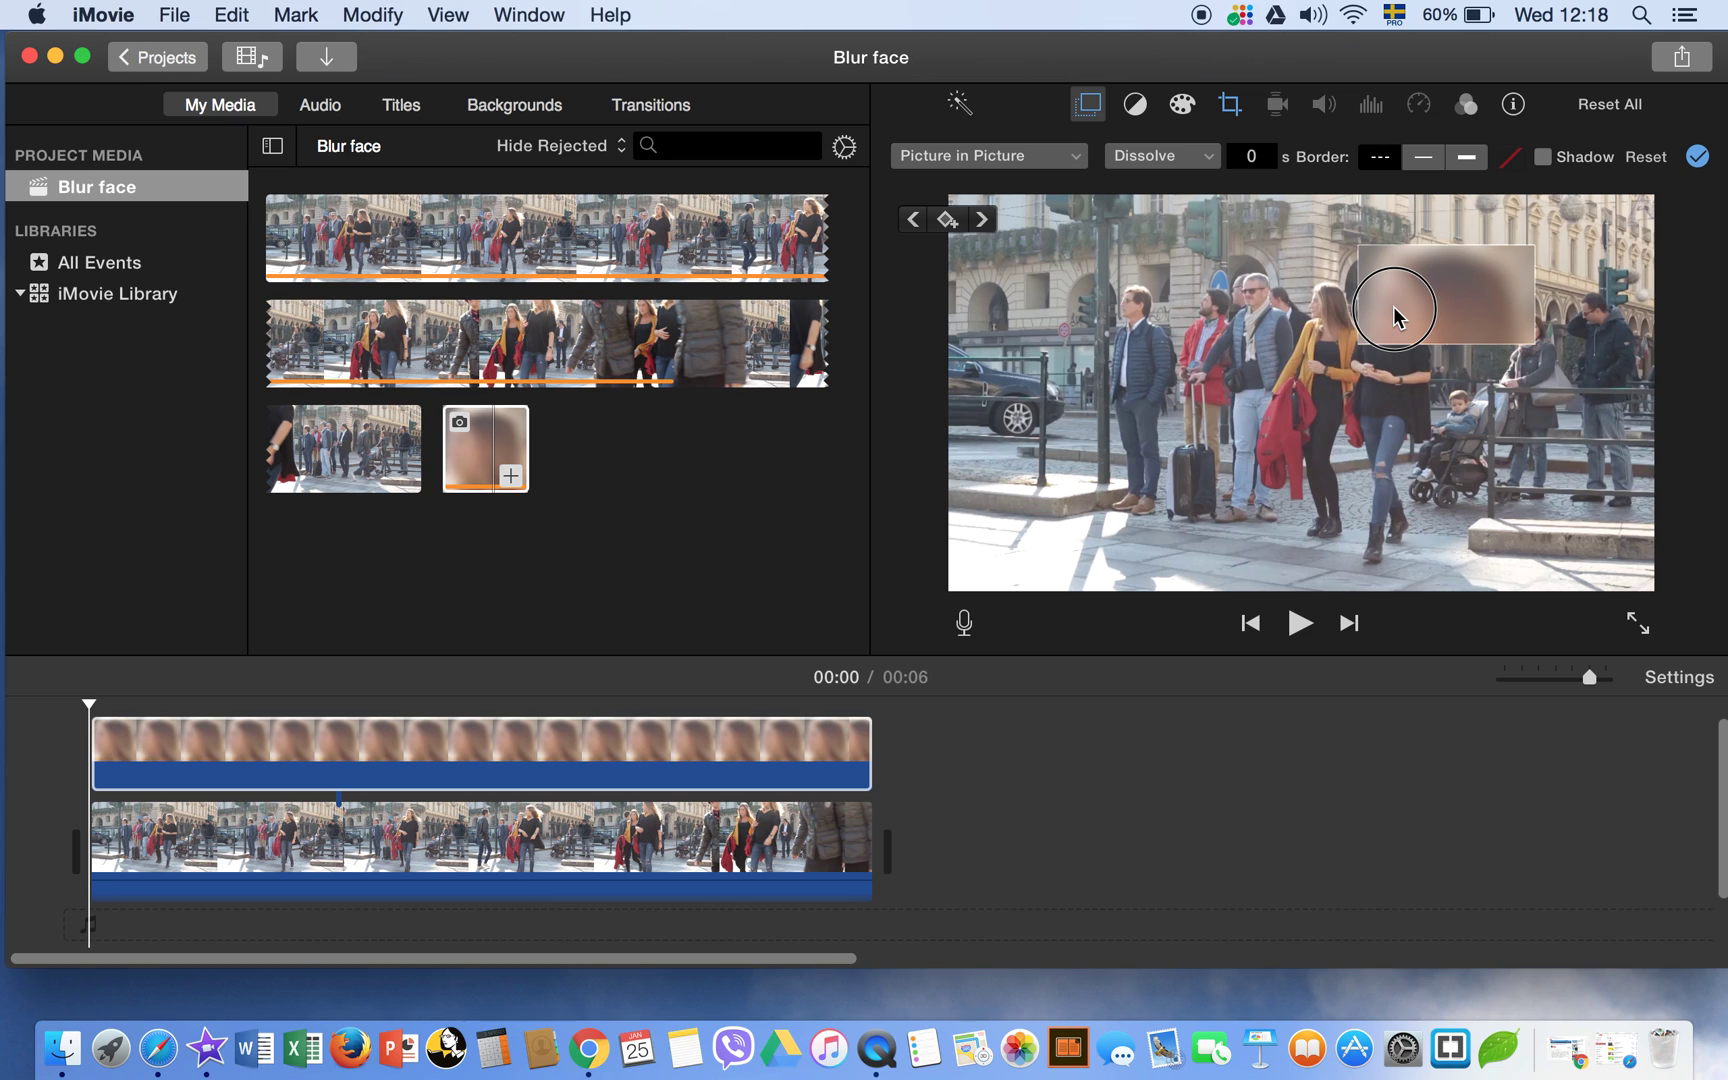
{"action": "left_click_drag", "start_coordinate": [1532, 343], "coordinate": [1444, 342]}
{"action": "left_click_drag", "start_coordinate": [1510, 250], "coordinate": [1404, 289]}
{"action": "left_click", "coordinate": [1407, 298]}
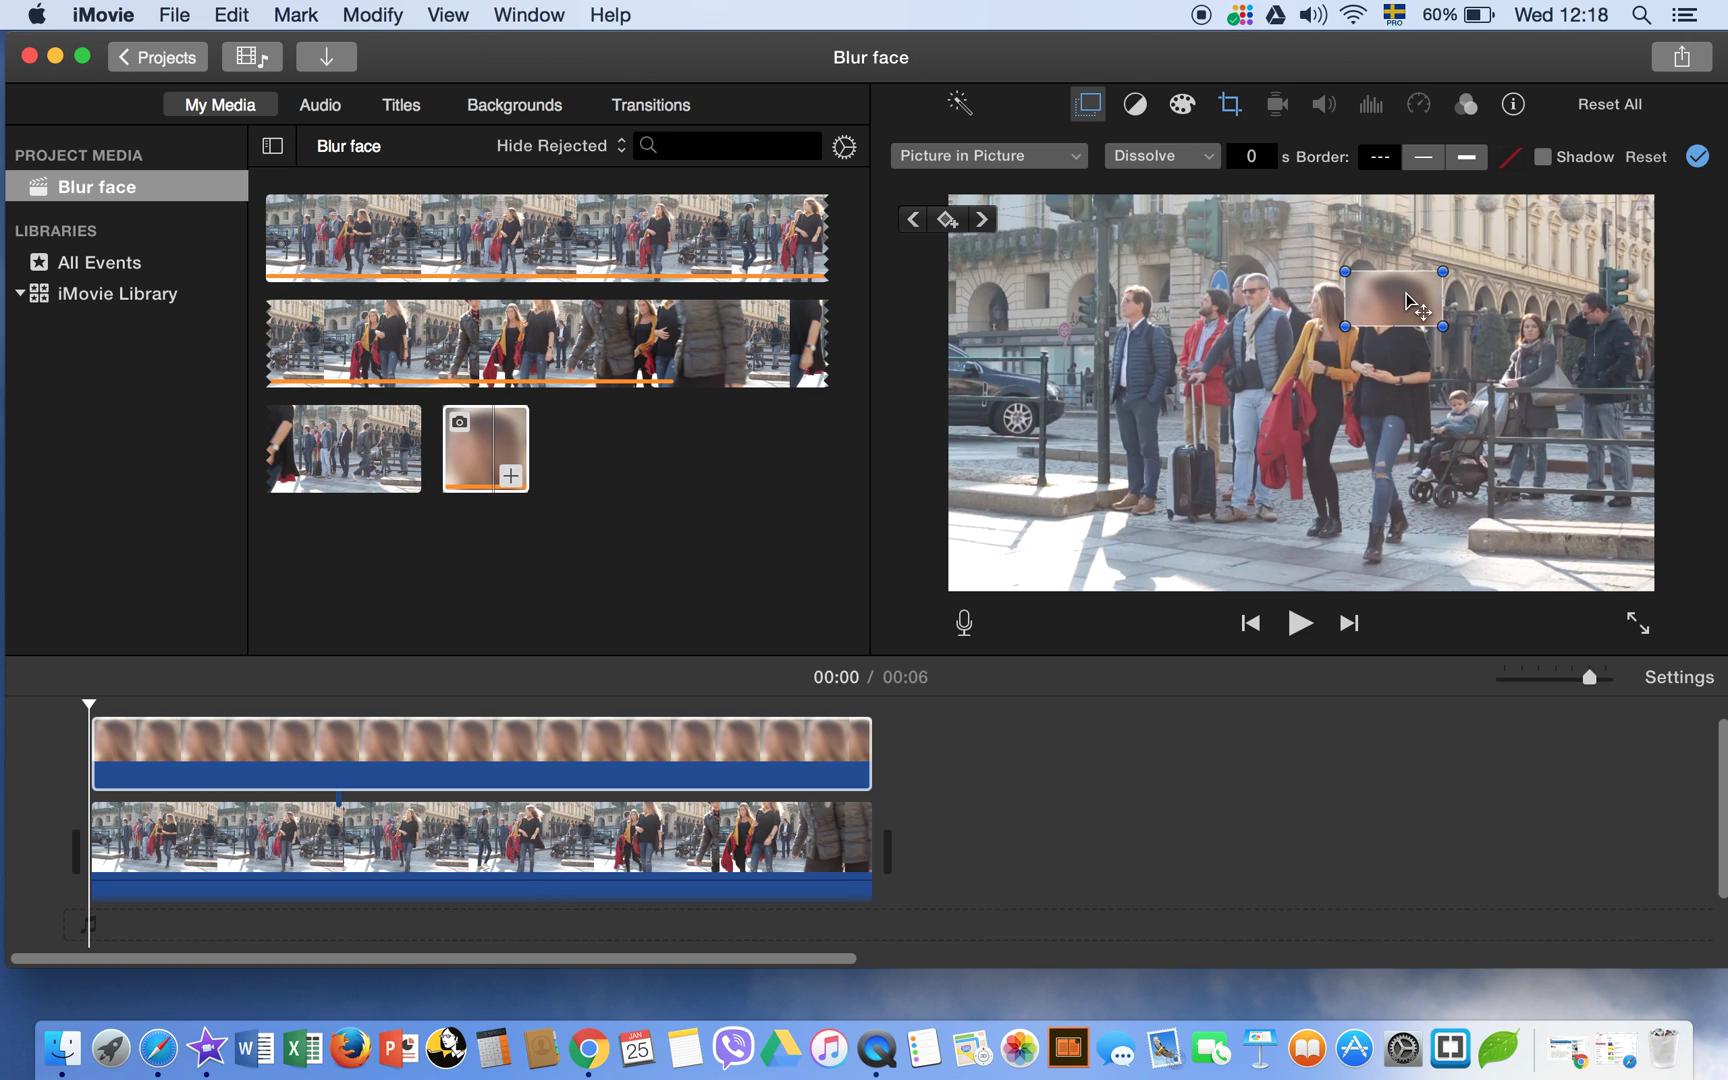
Step: Add a position keyframe for the blur overlay at the start of the timeline
{"action": "left_click", "coordinate": [95, 752]}
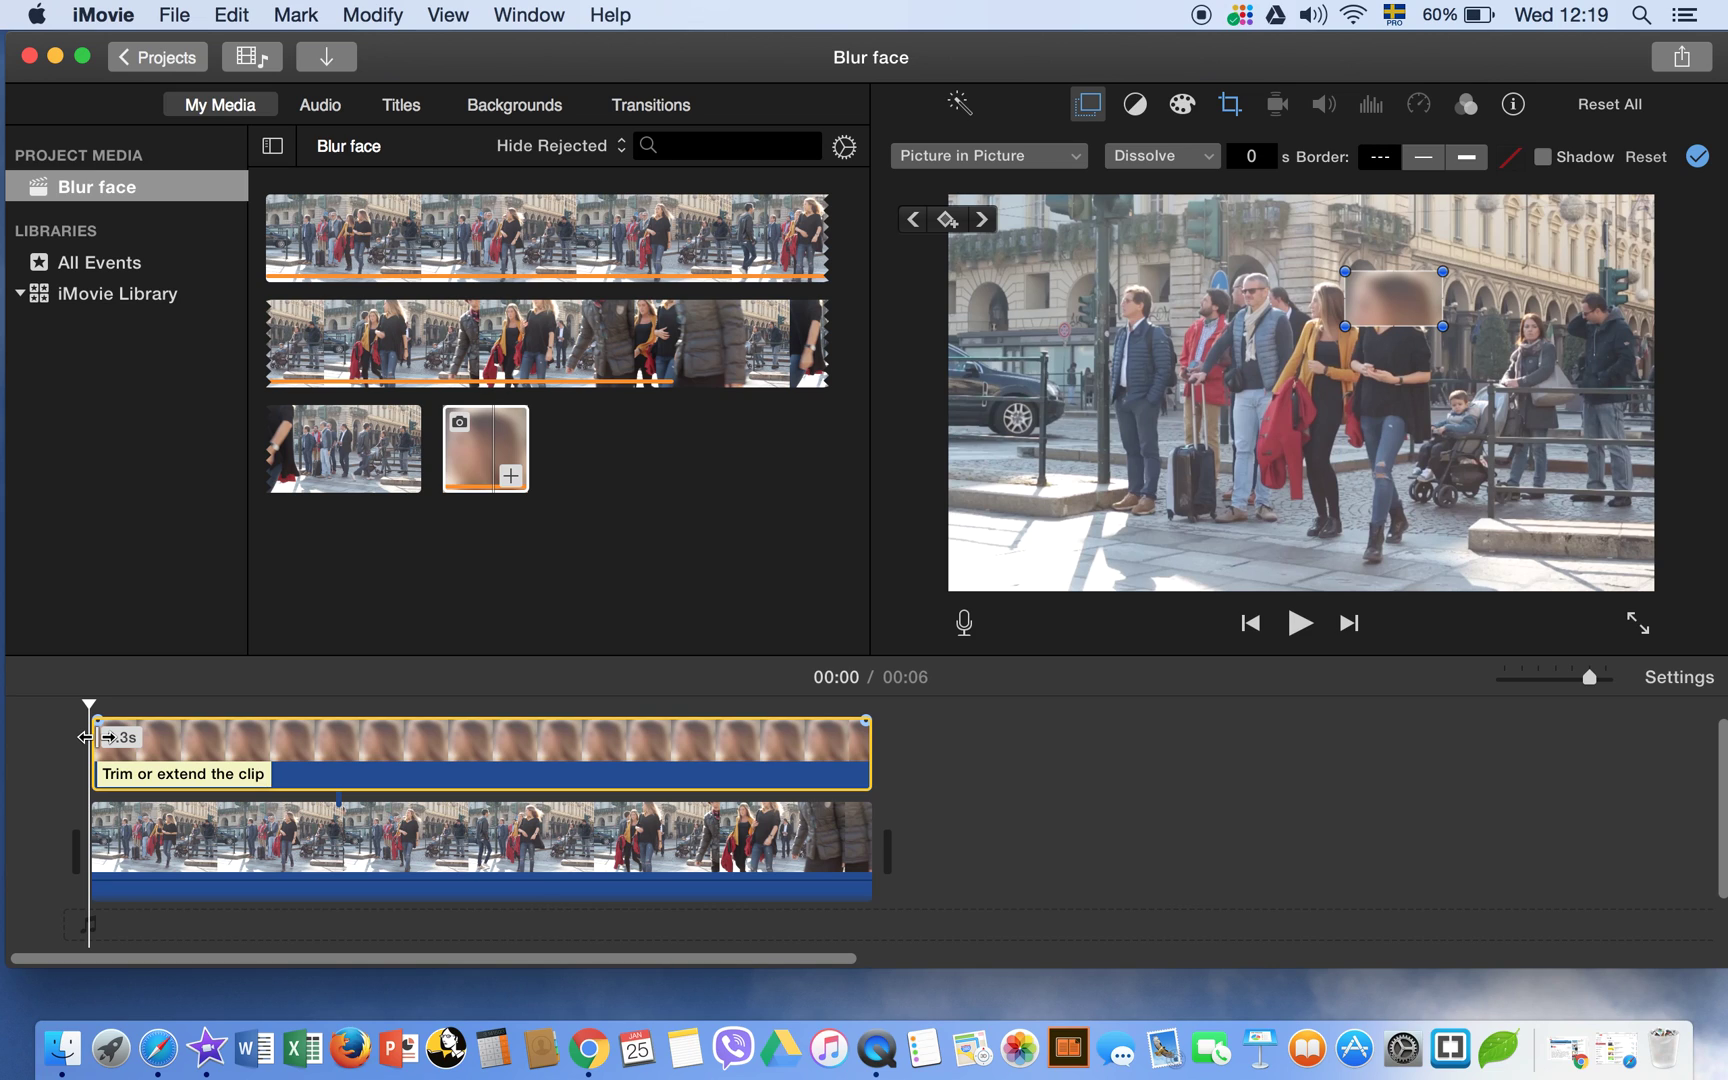
{"action": "left_click", "coordinate": [92, 835]}
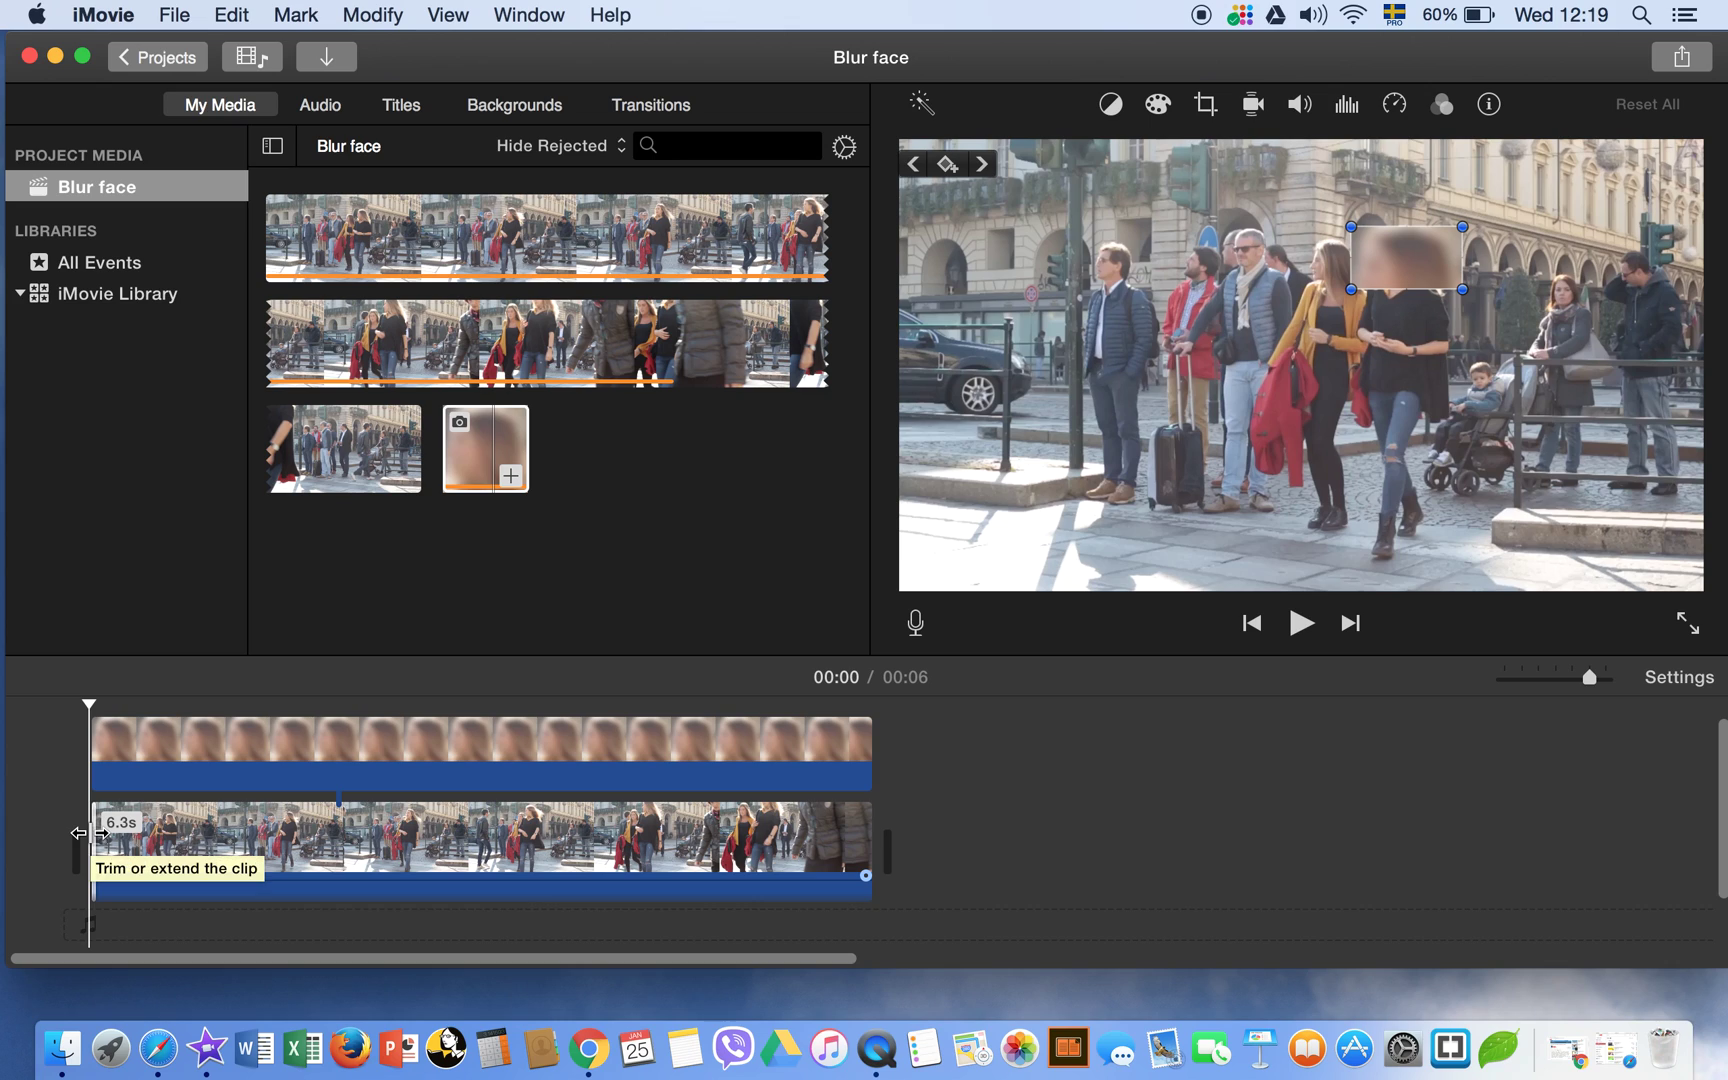
{"action": "left_click", "coordinate": [947, 167]}
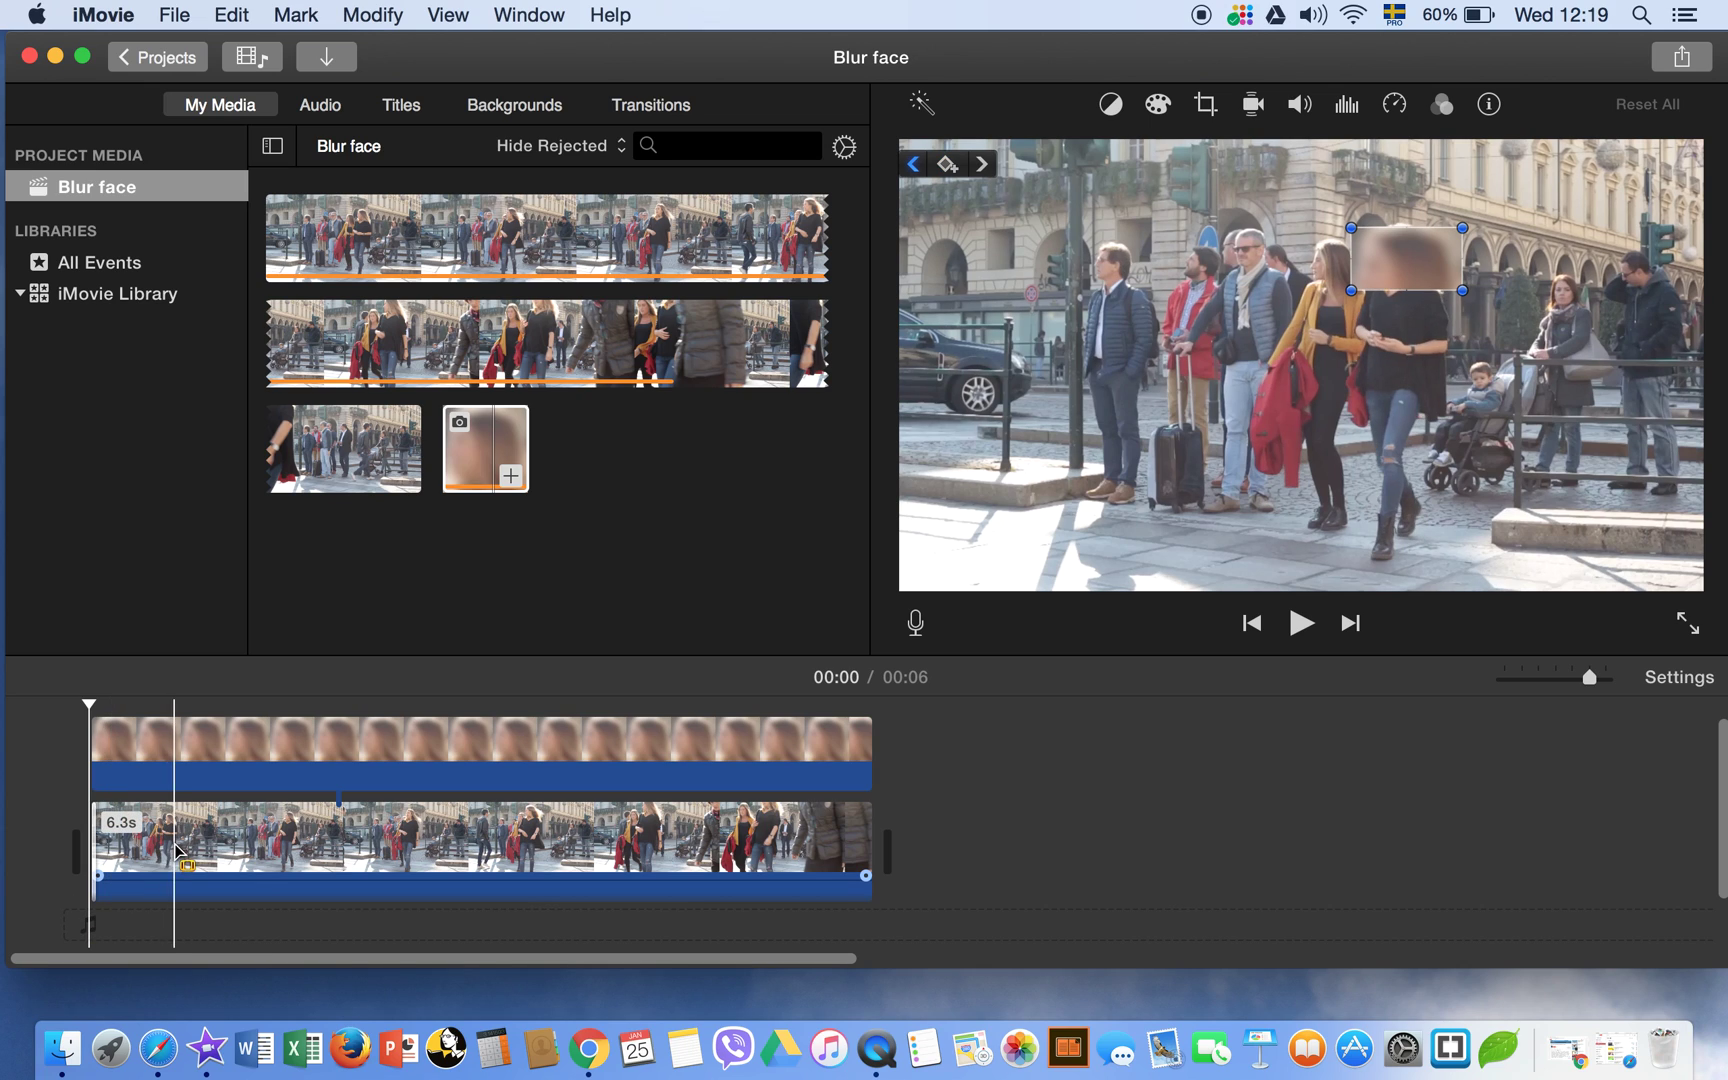
Step: Advance the playhead to just before the one-second mark and move the blur overlay onto the walking woman's face
{"action": "left_click", "coordinate": [88, 857]}
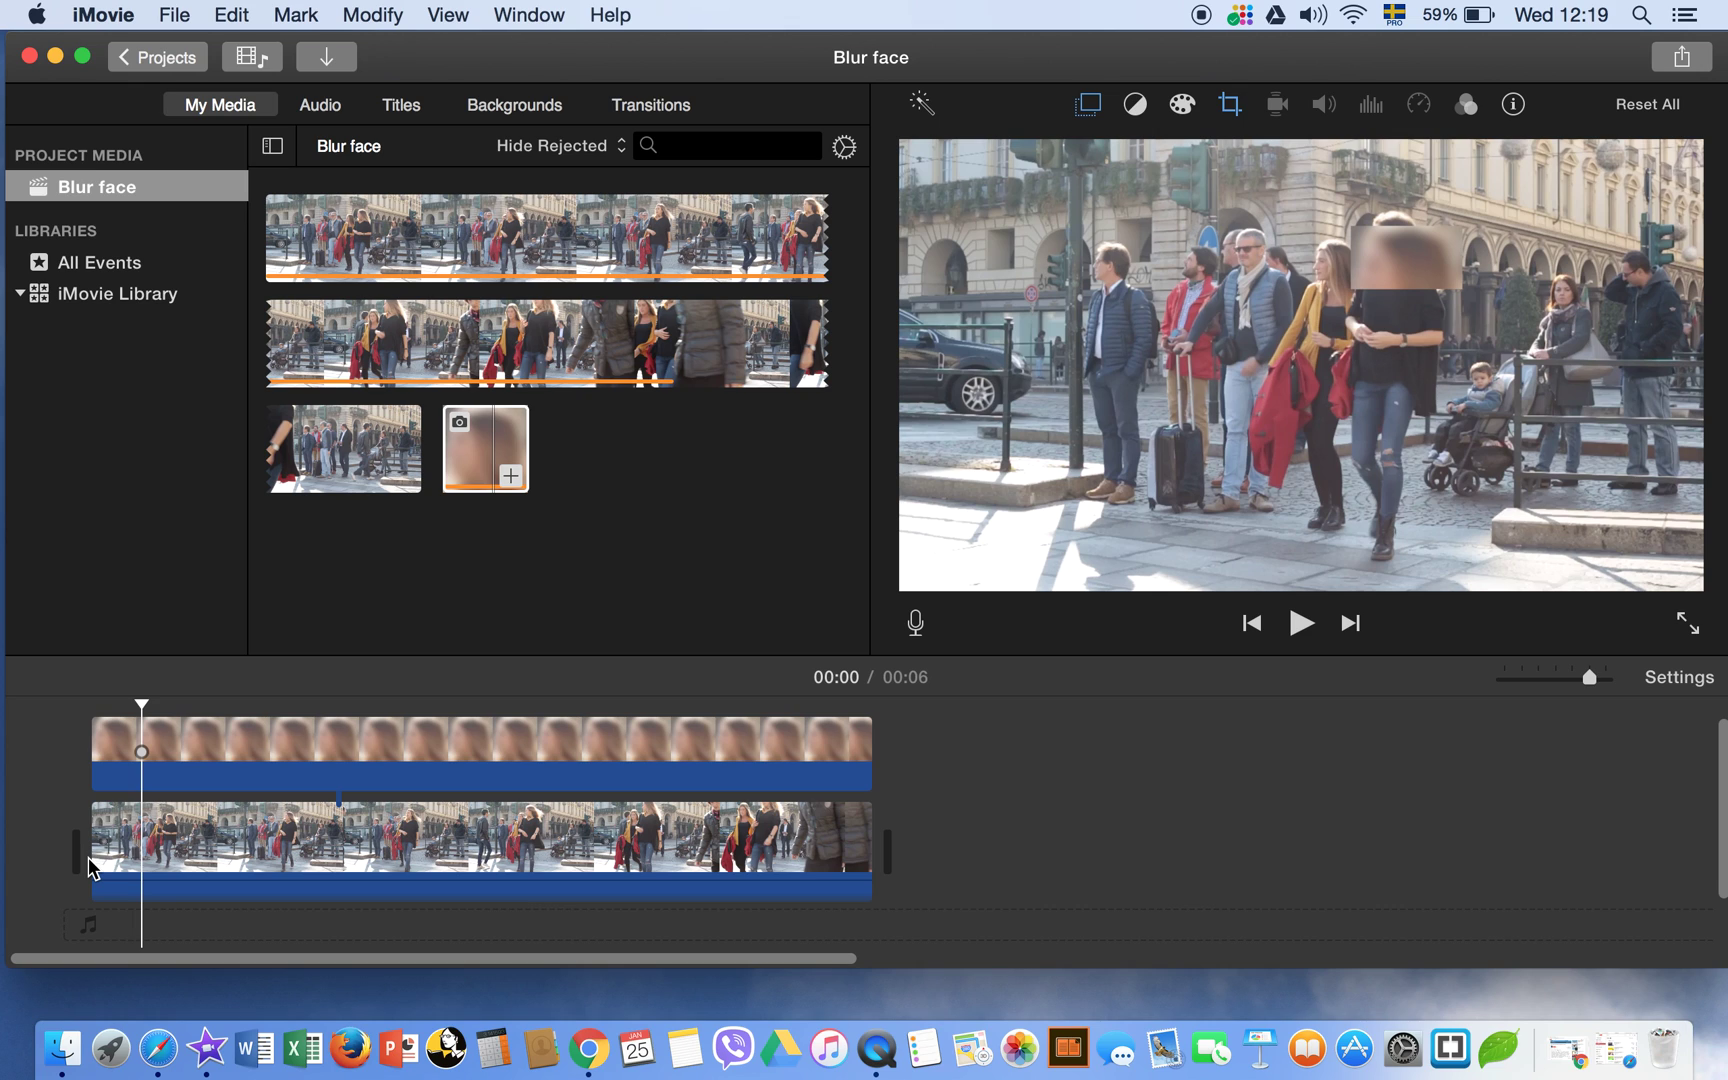
{"action": "key", "text": "Right"}
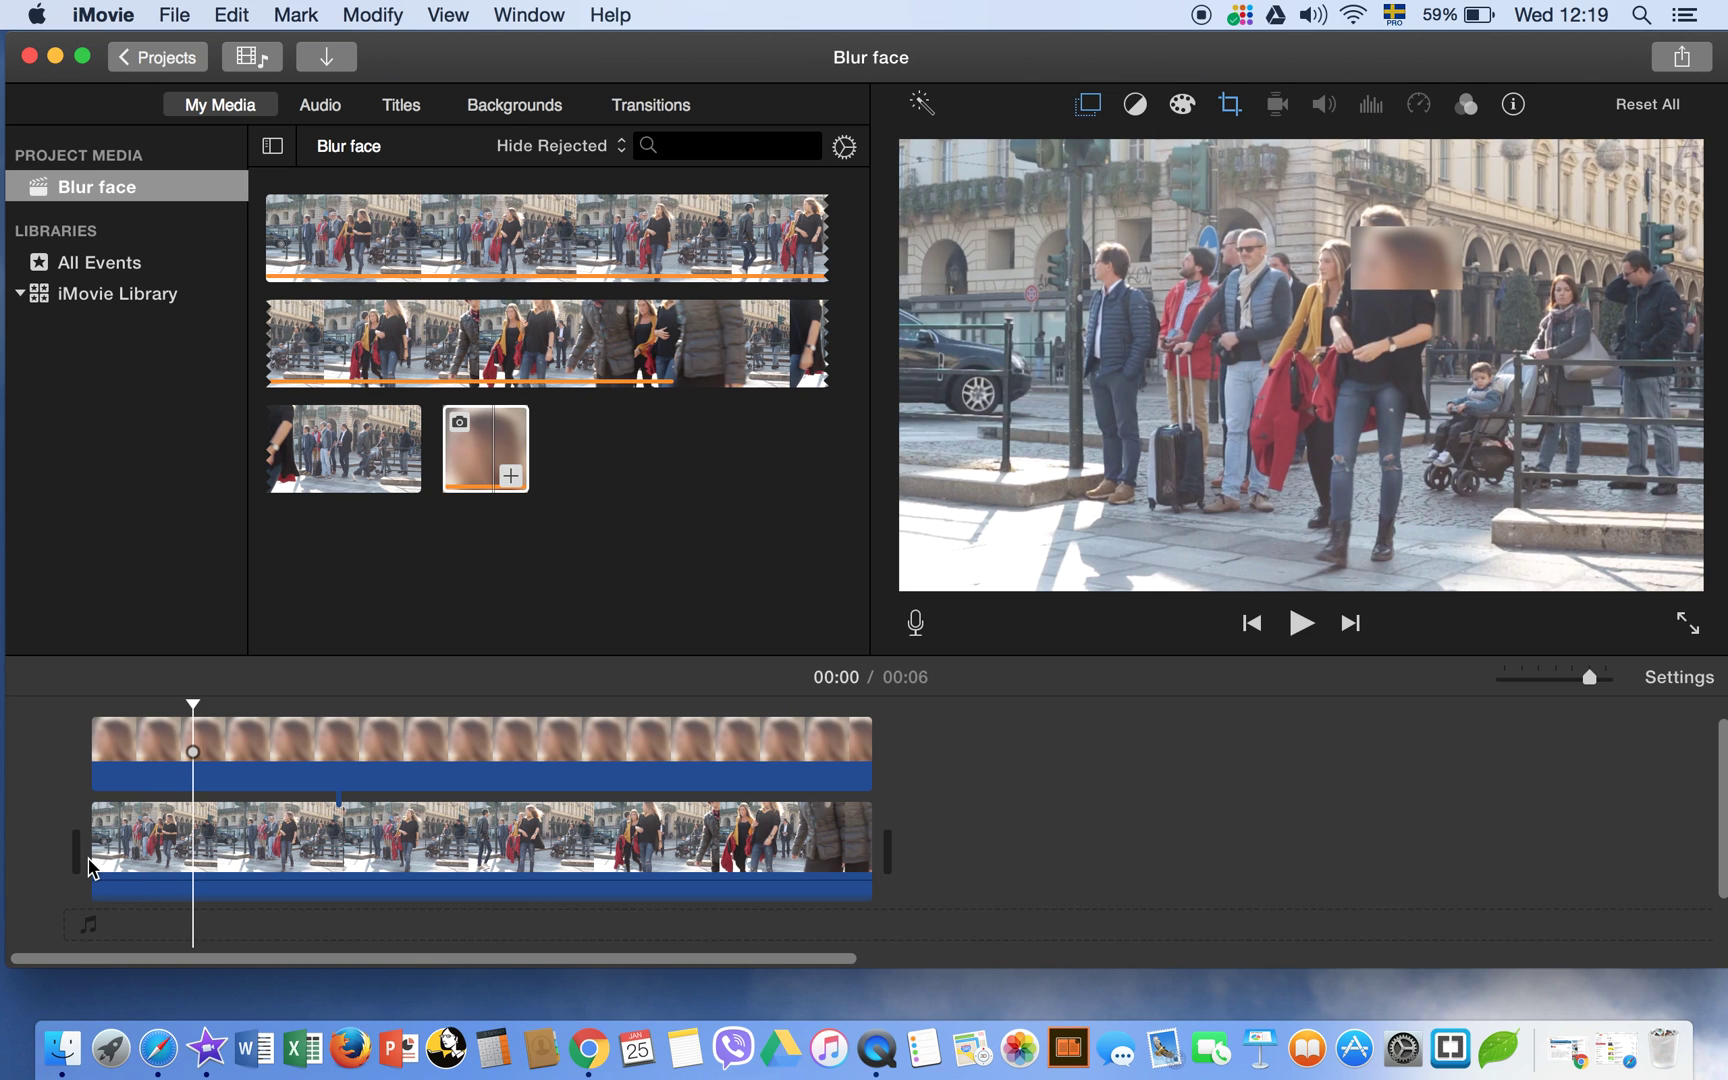
{"action": "left_click", "coordinate": [197, 750]}
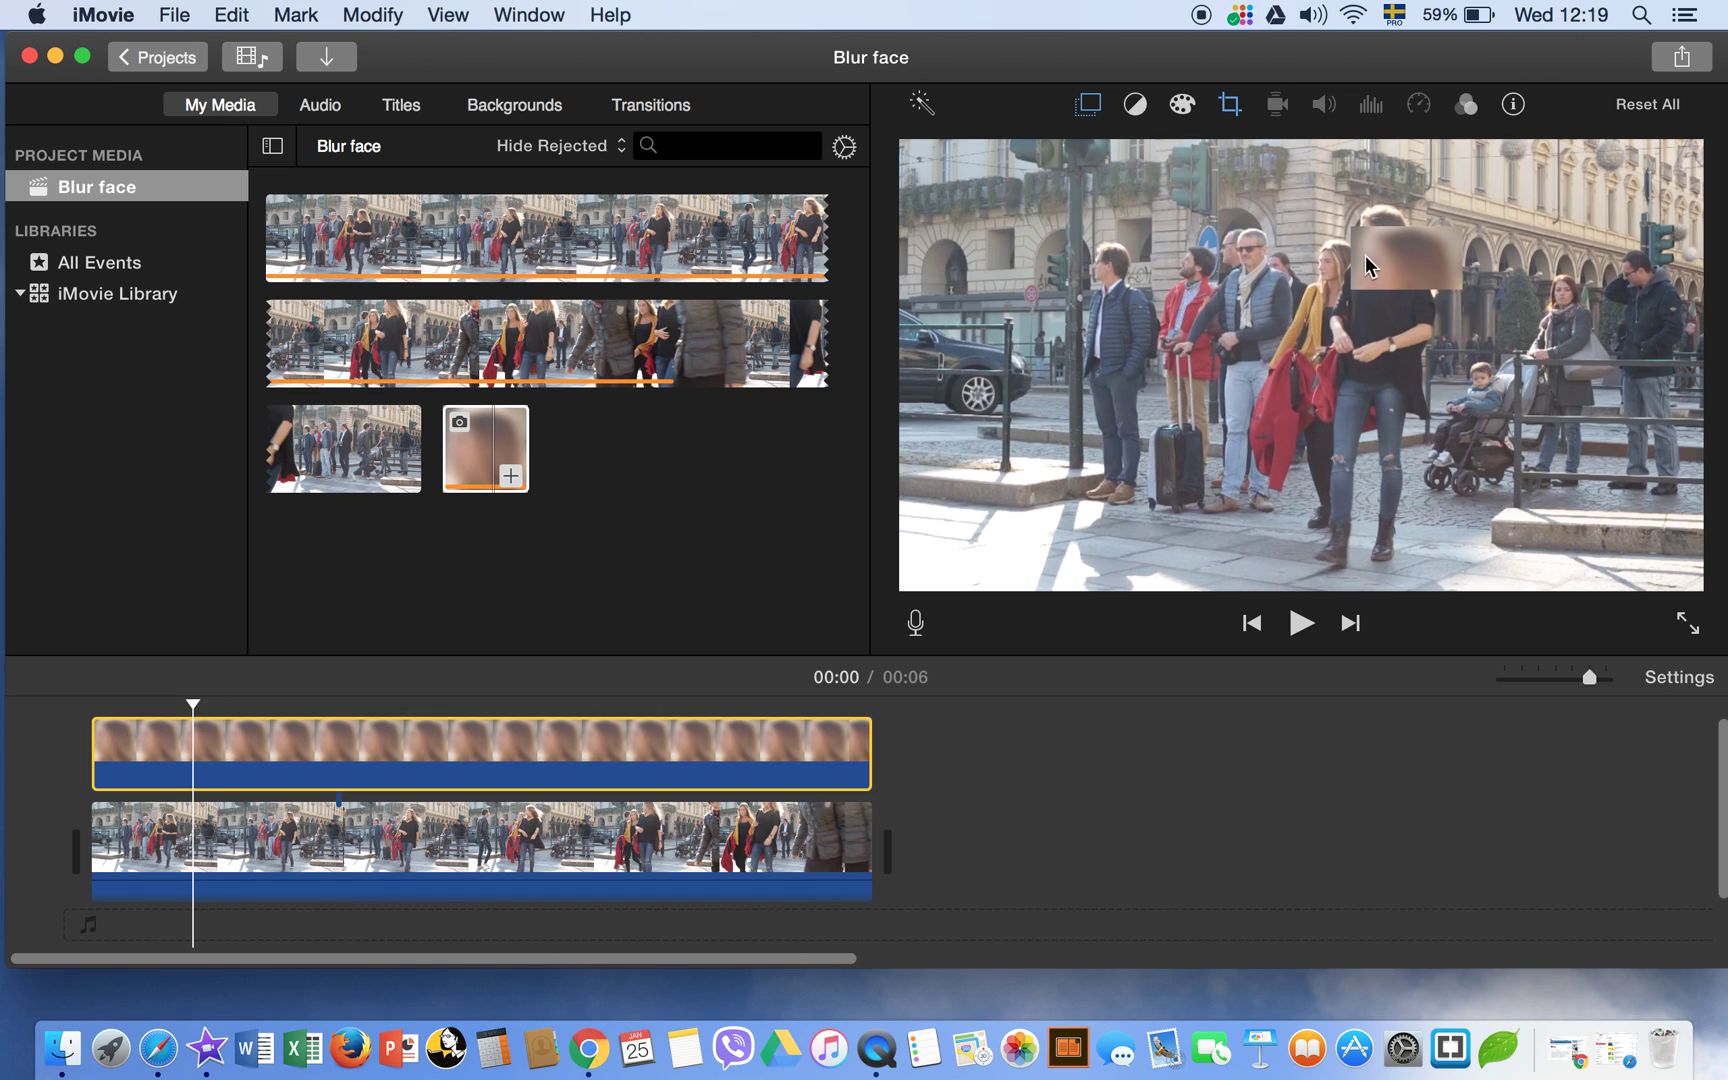
{"action": "double_click", "coordinate": [197, 785]}
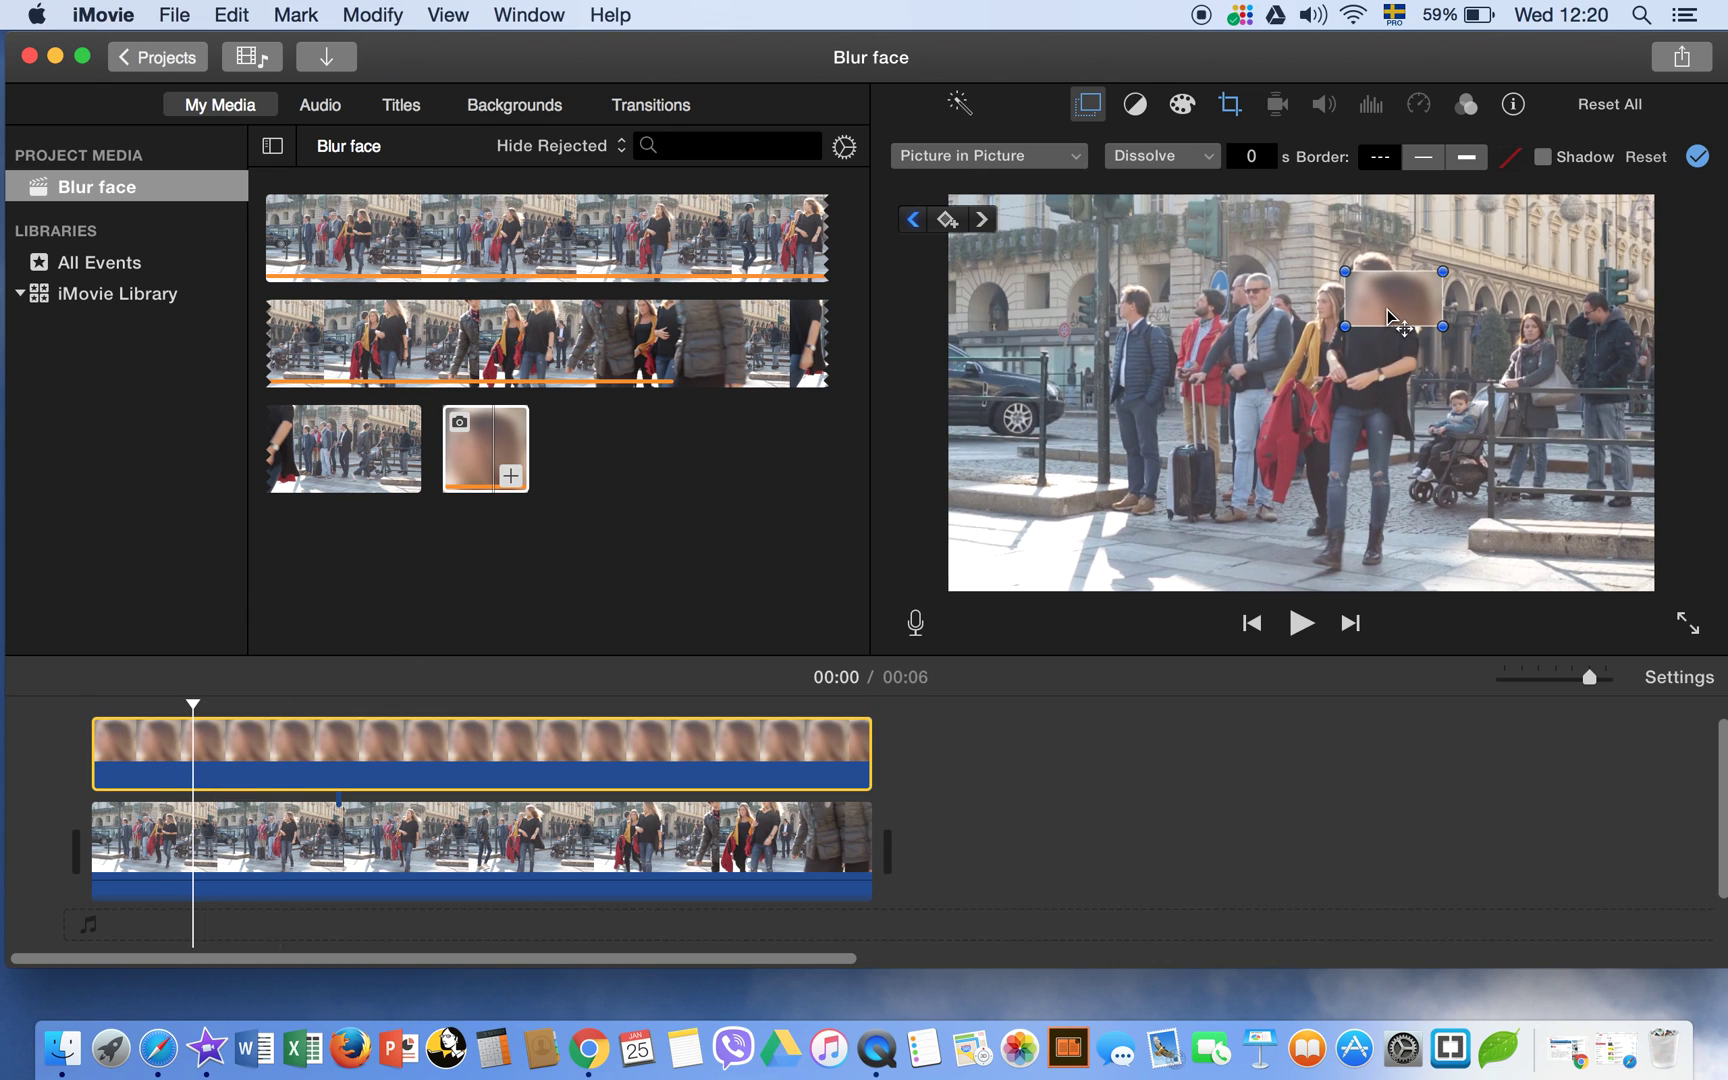
{"action": "left_click_drag", "start_coordinate": [1388, 318], "coordinate": [1370, 290]}
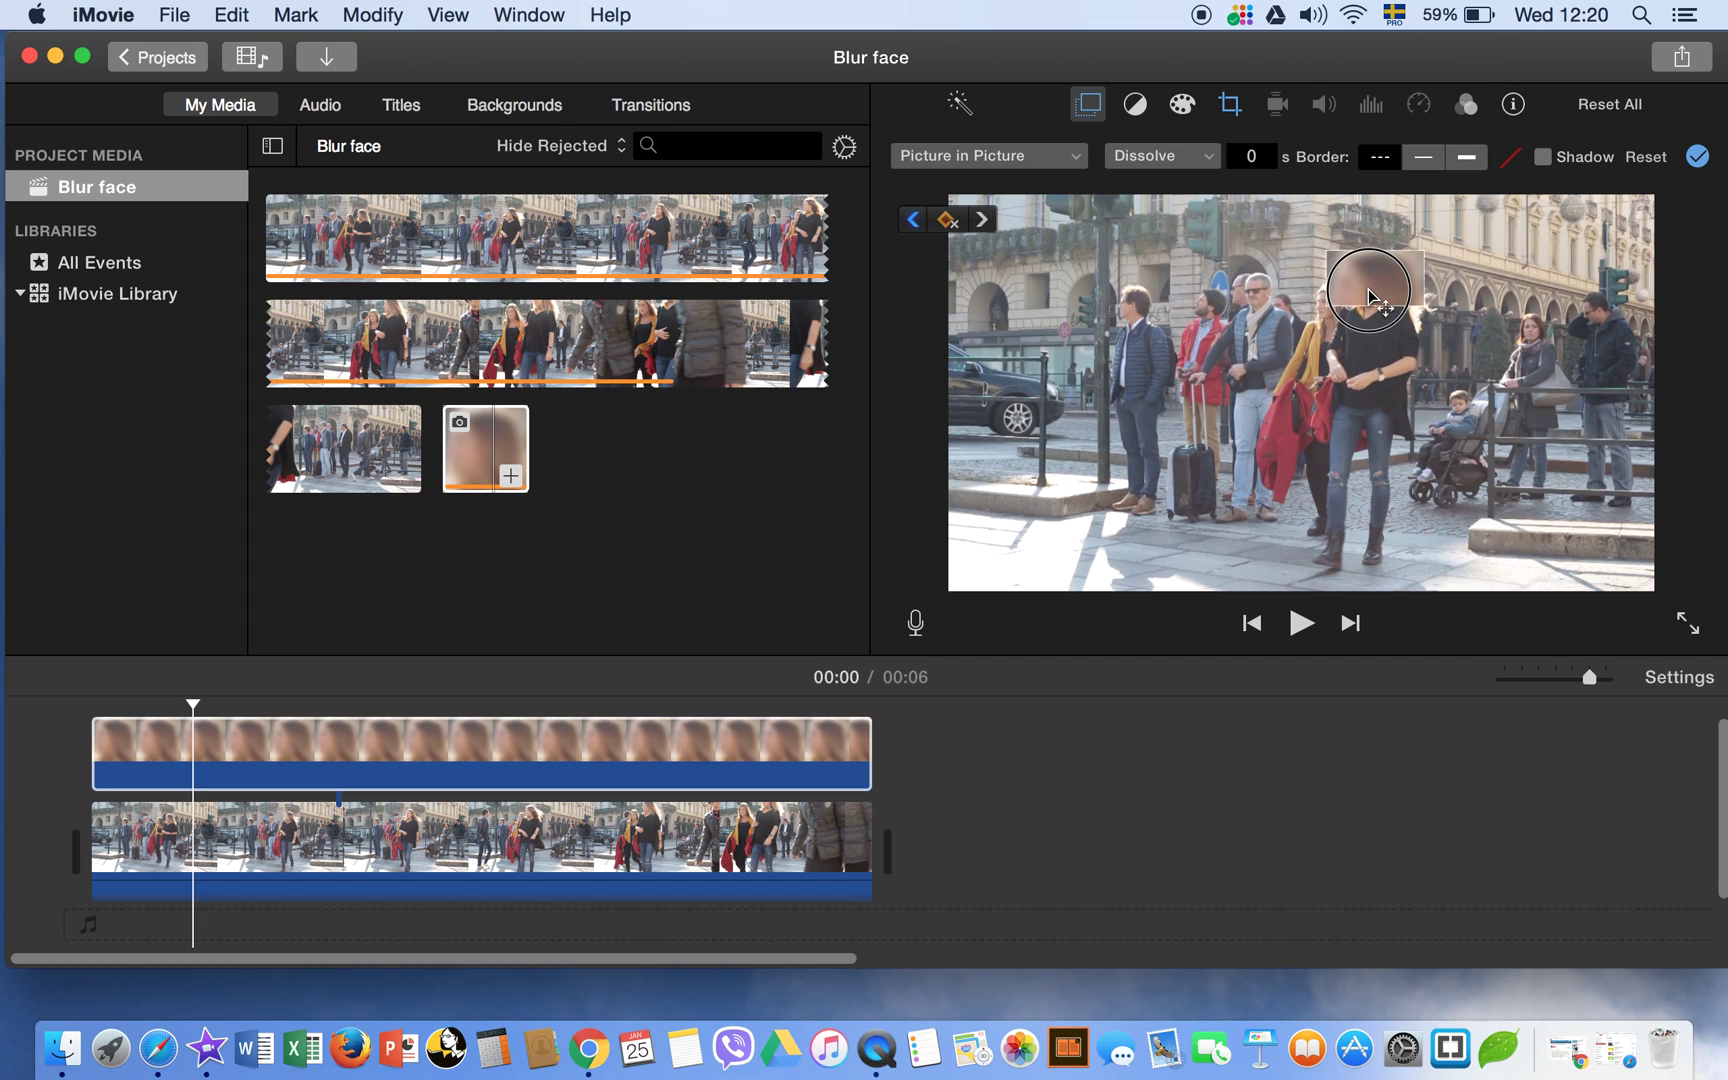
Step: Advance the playhead further within 00:01 and reposition the blur overlay to cover the woman's face there
{"action": "left_click", "coordinate": [192, 840]}
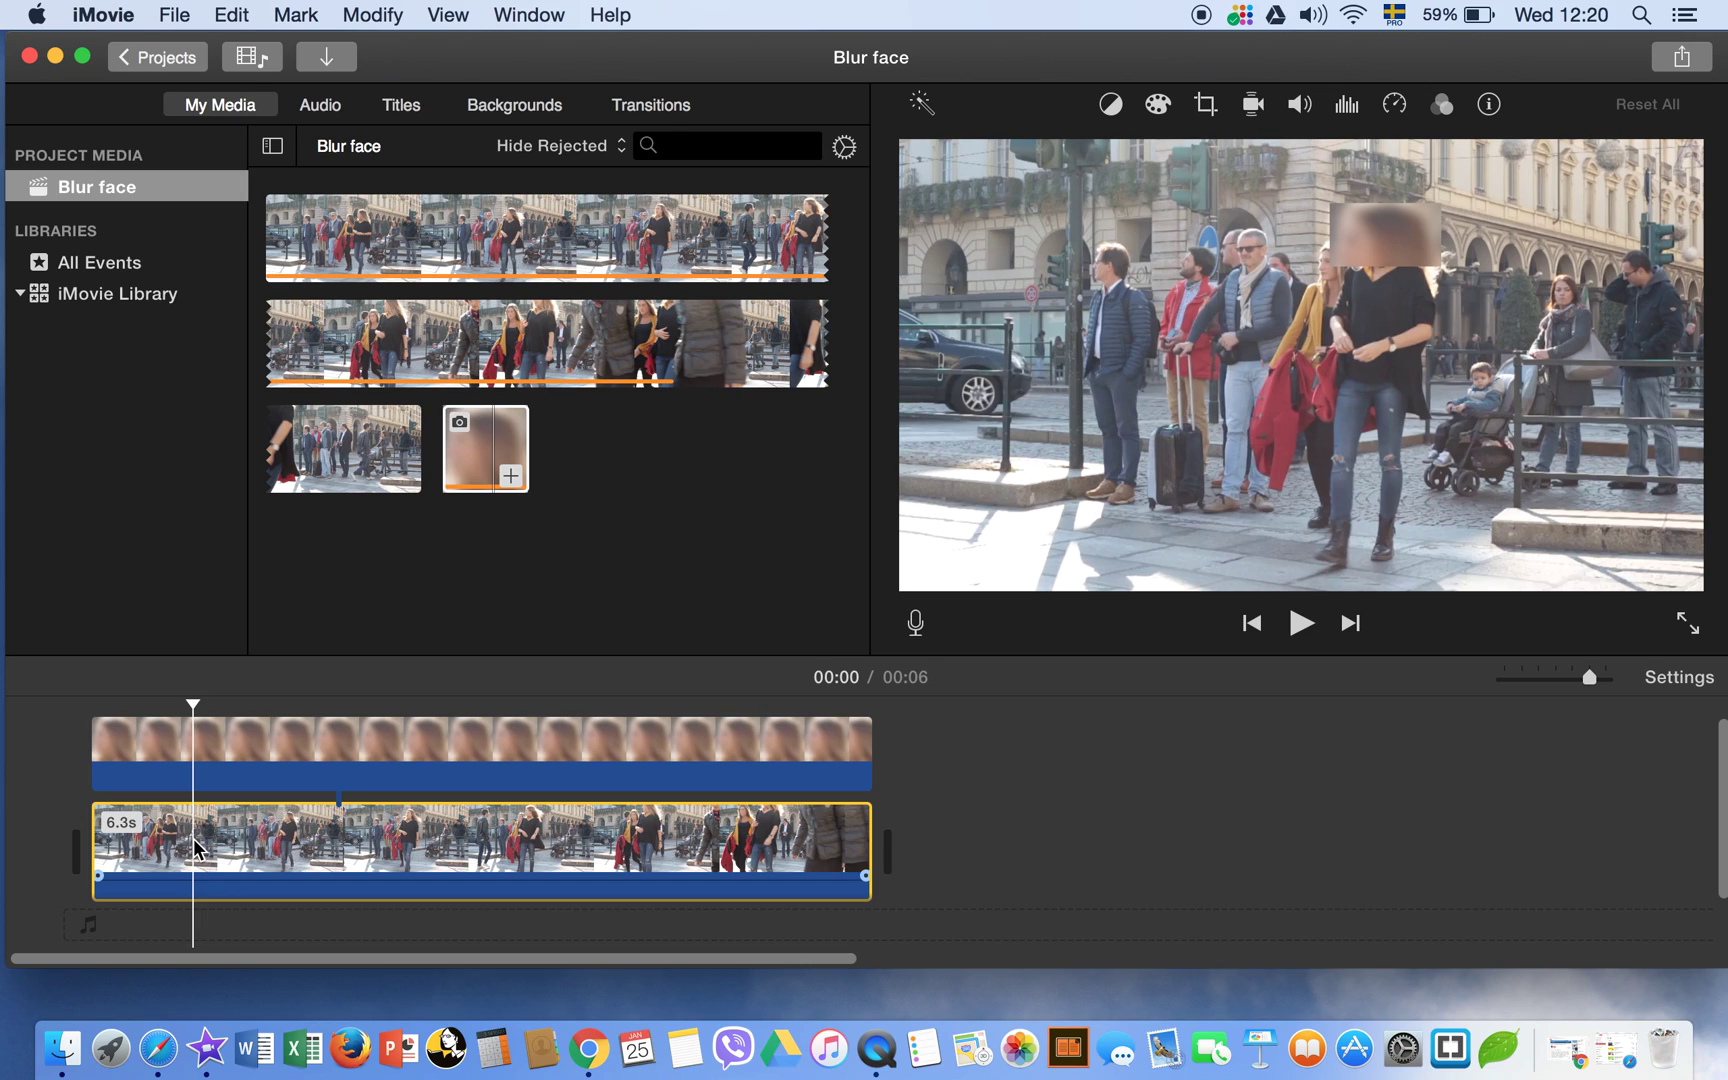
{"action": "key", "text": "Right"}
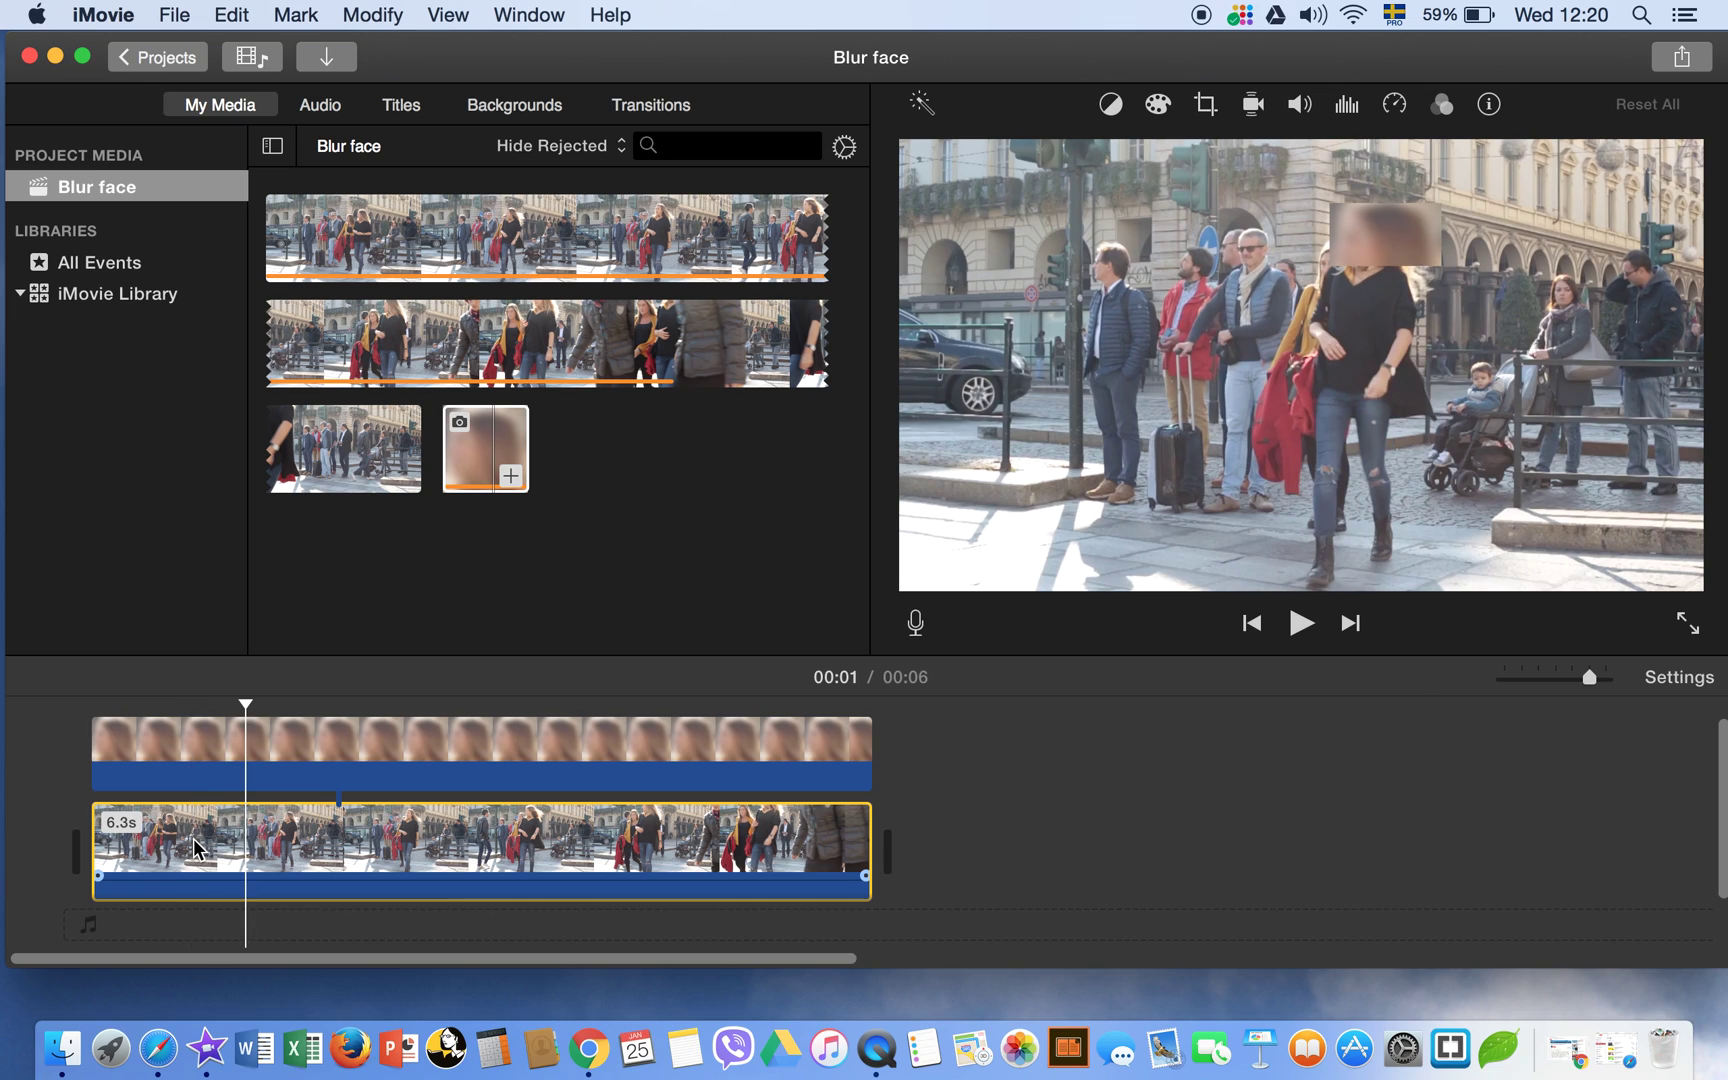
{"action": "key", "text": "Right"}
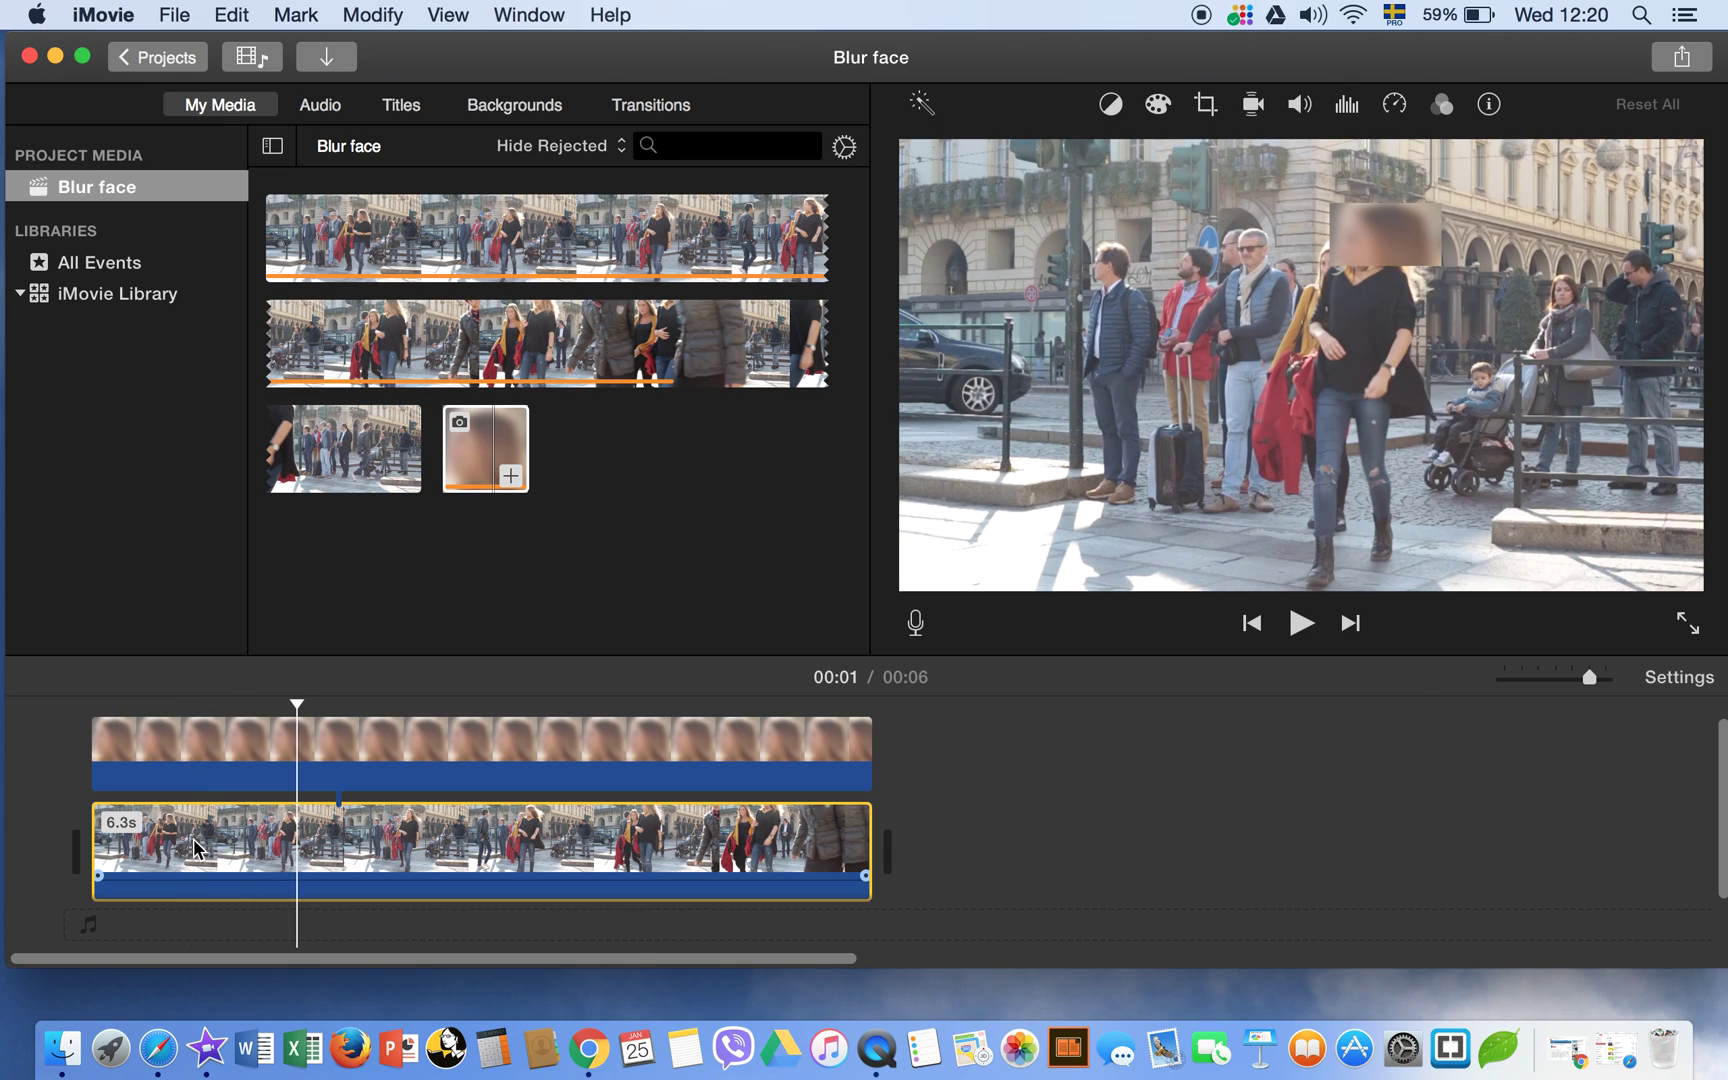
{"action": "left_click", "coordinate": [296, 761]}
{"action": "left_click_drag", "start_coordinate": [1380, 292], "coordinate": [1336, 277]}
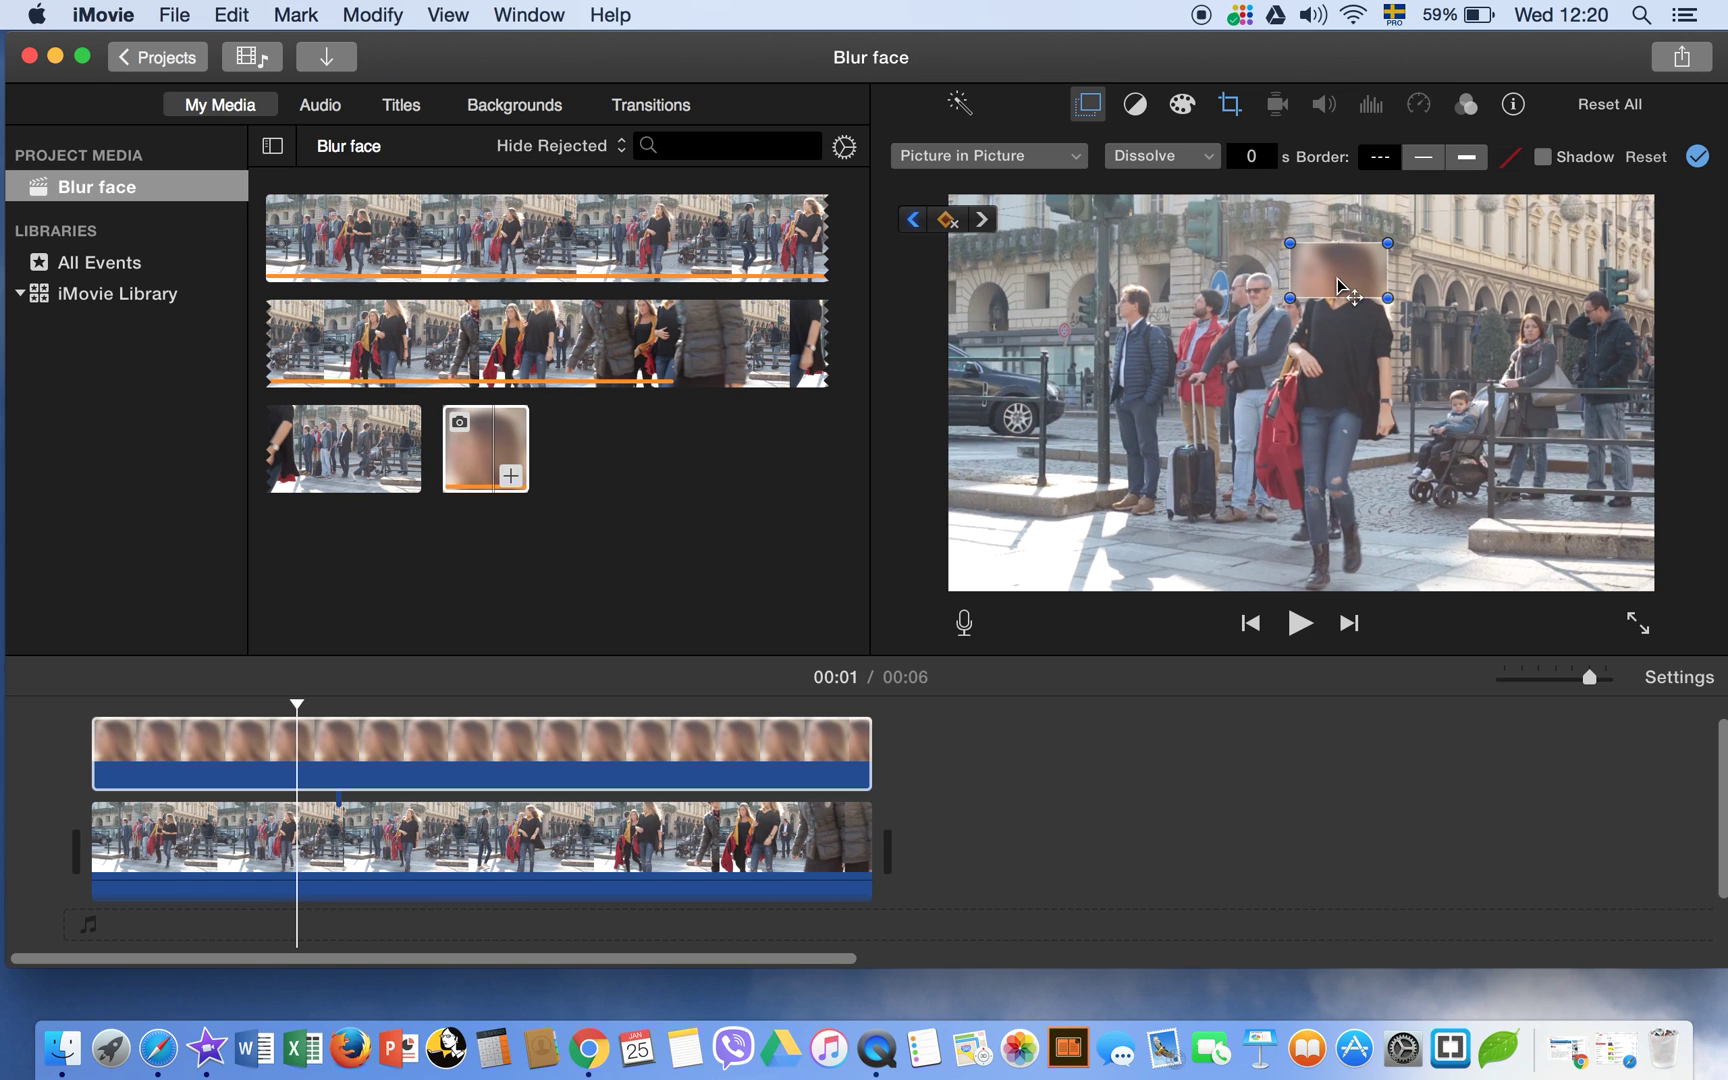
Step: Advance the playhead to 00:02 and realign the blur overlay with the woman's face
{"action": "left_click", "coordinate": [297, 838]}
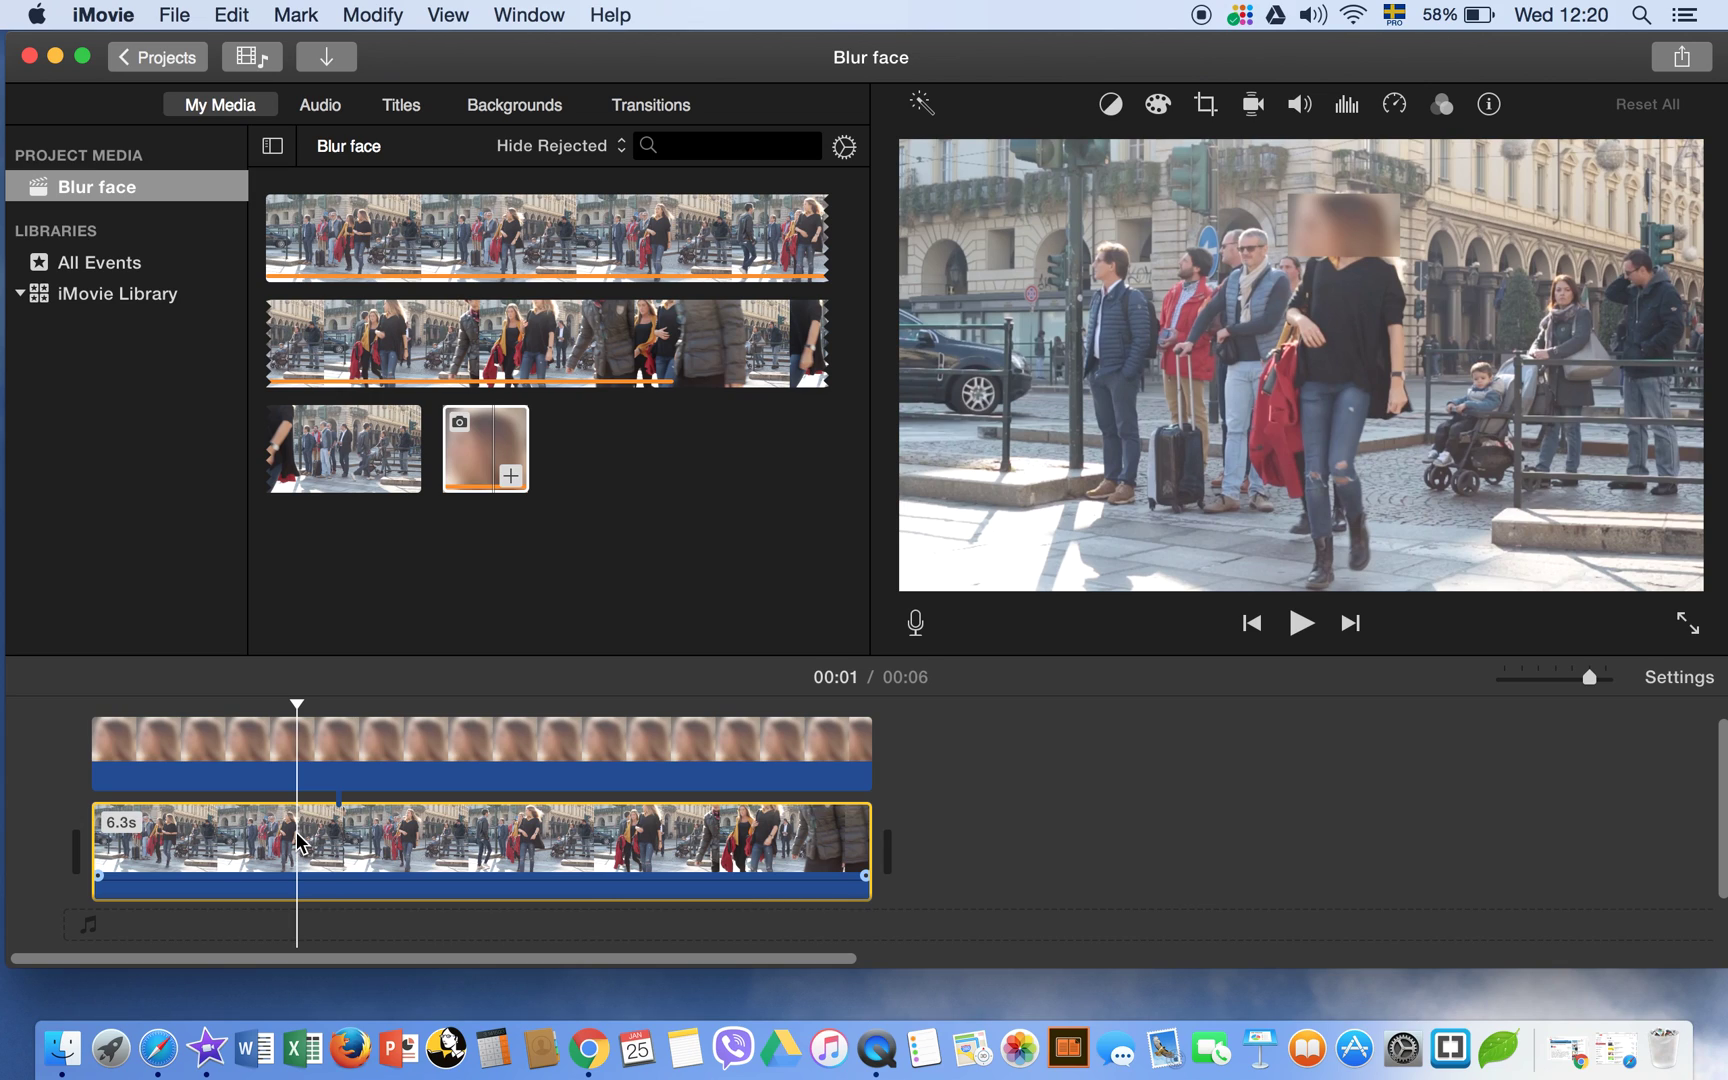
{"action": "key", "text": "space"}
{"action": "key", "text": "space"}
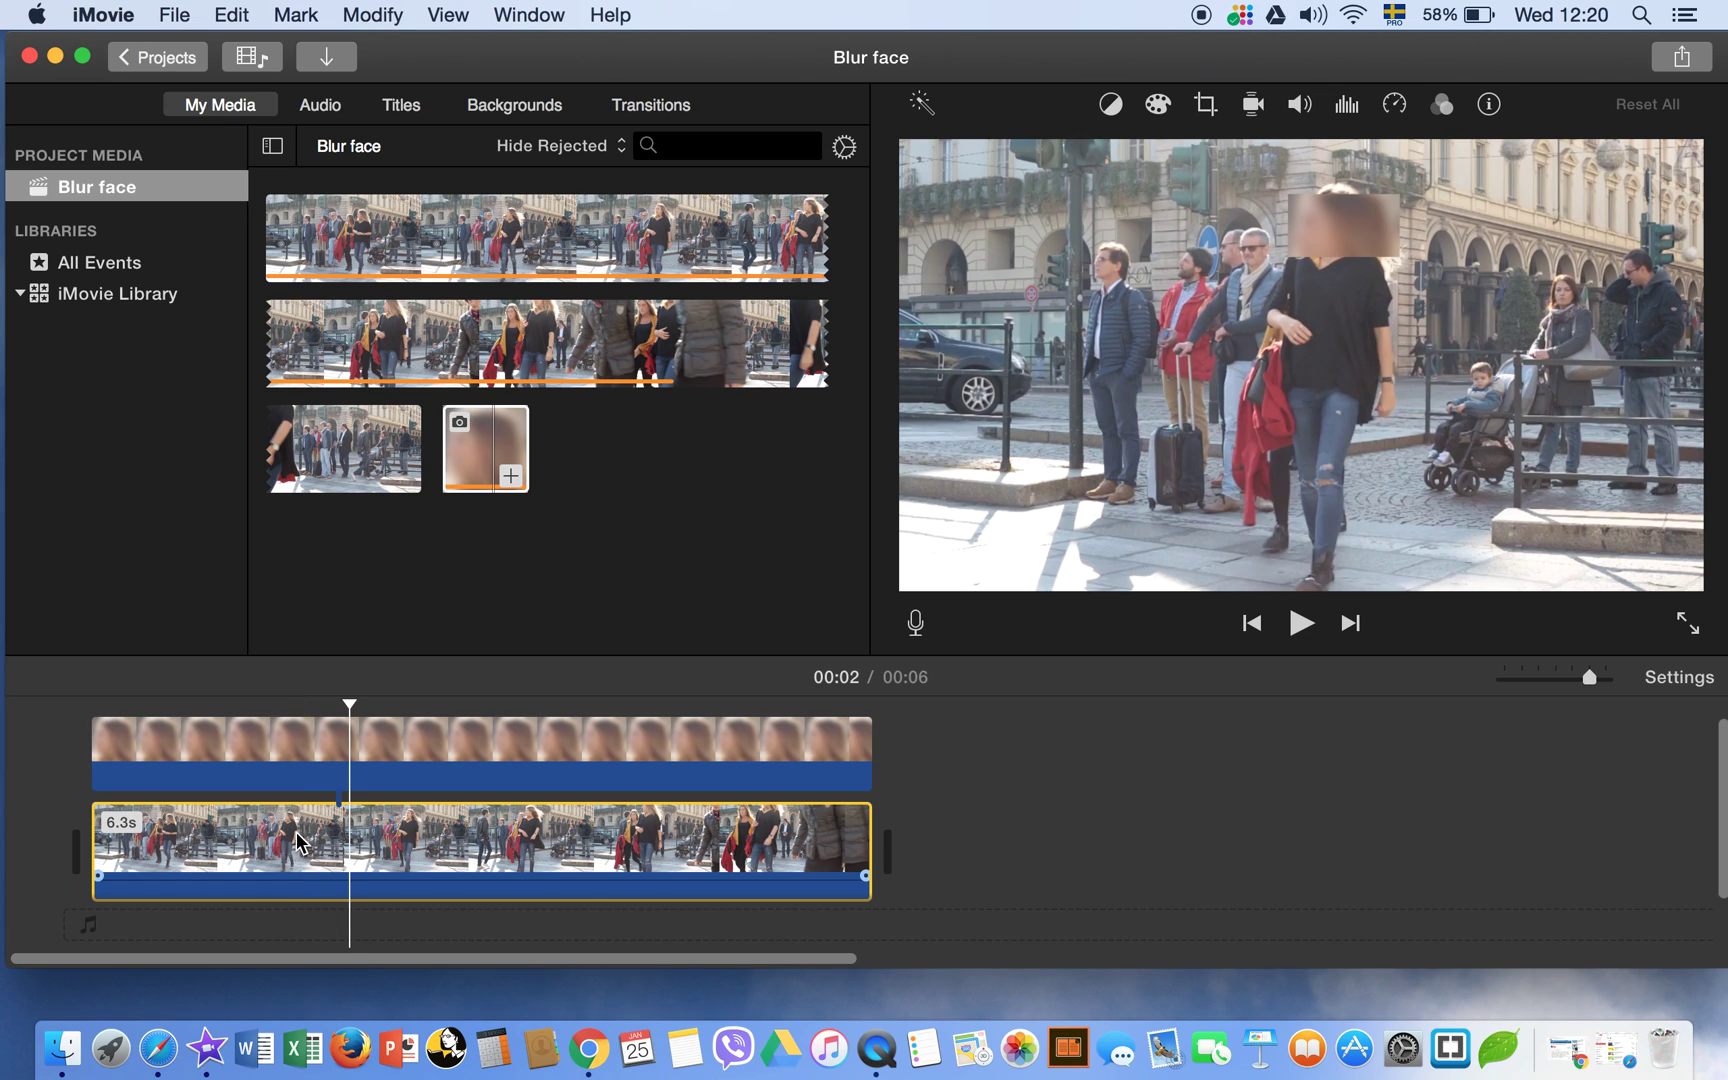
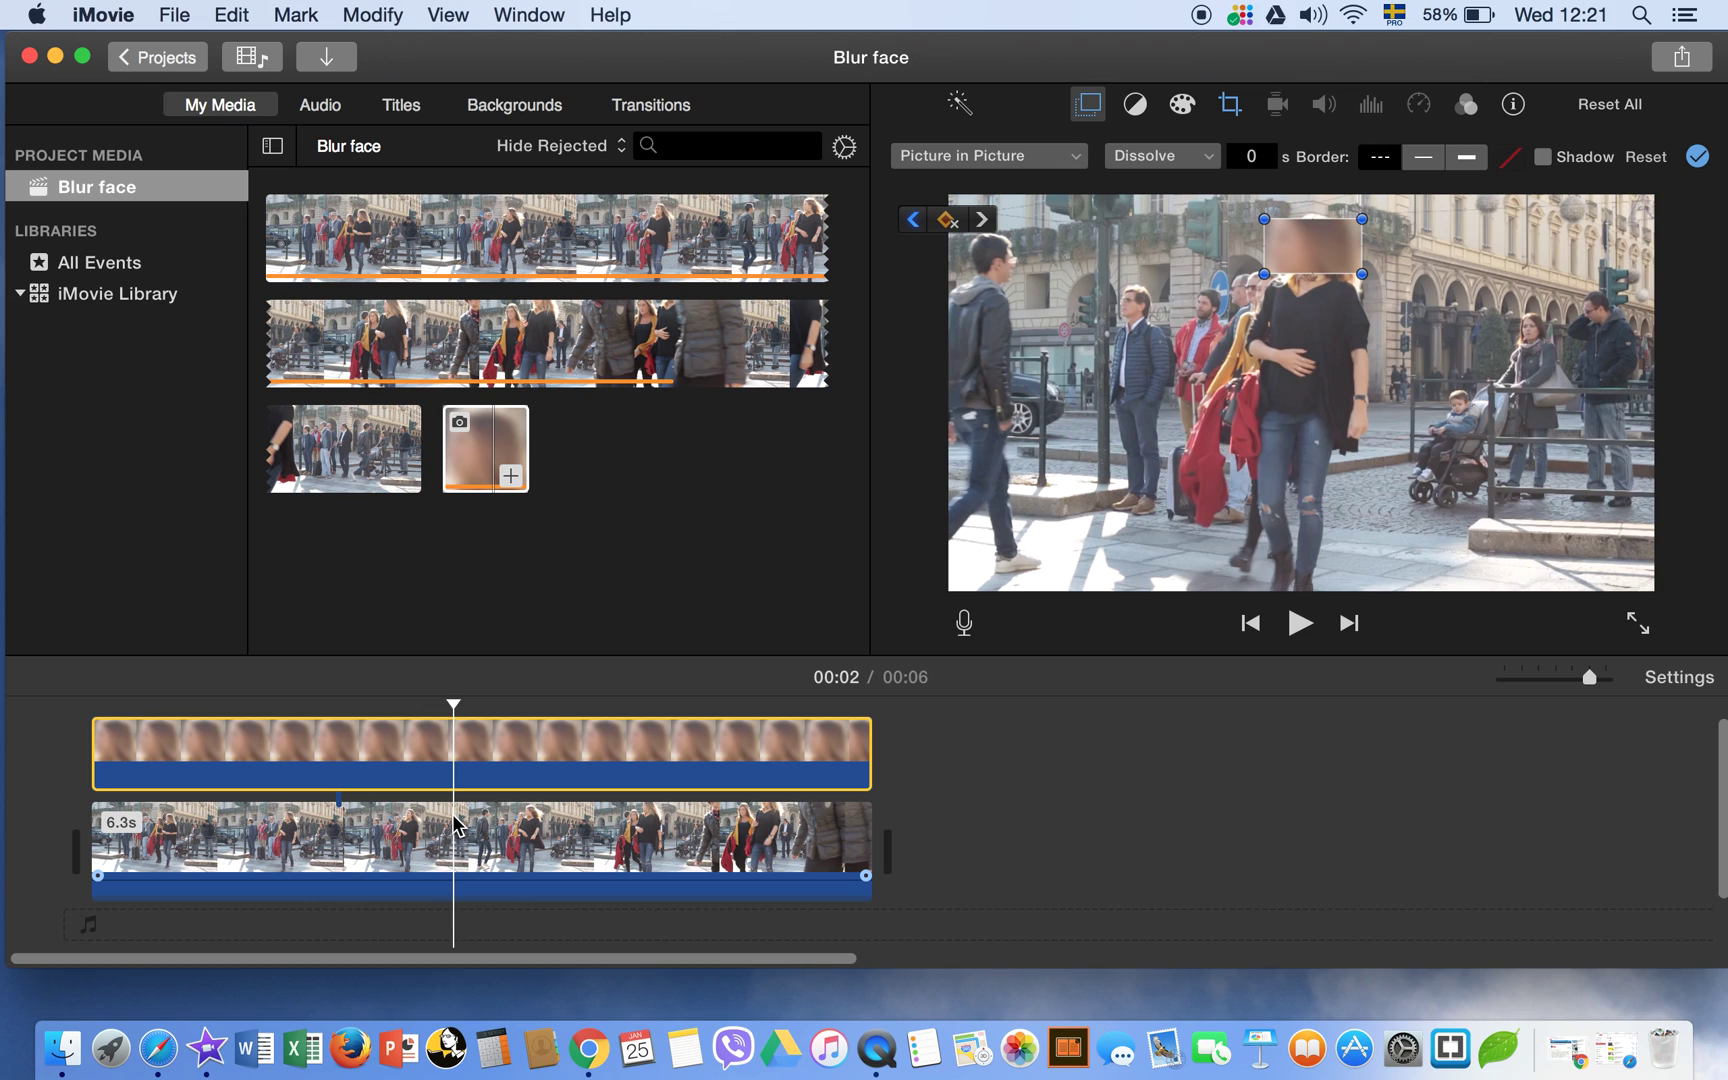
Step: Advance the playhead to 00:03 and shift the blur overlay back over the woman's face
{"action": "left_click", "coordinate": [455, 825]}
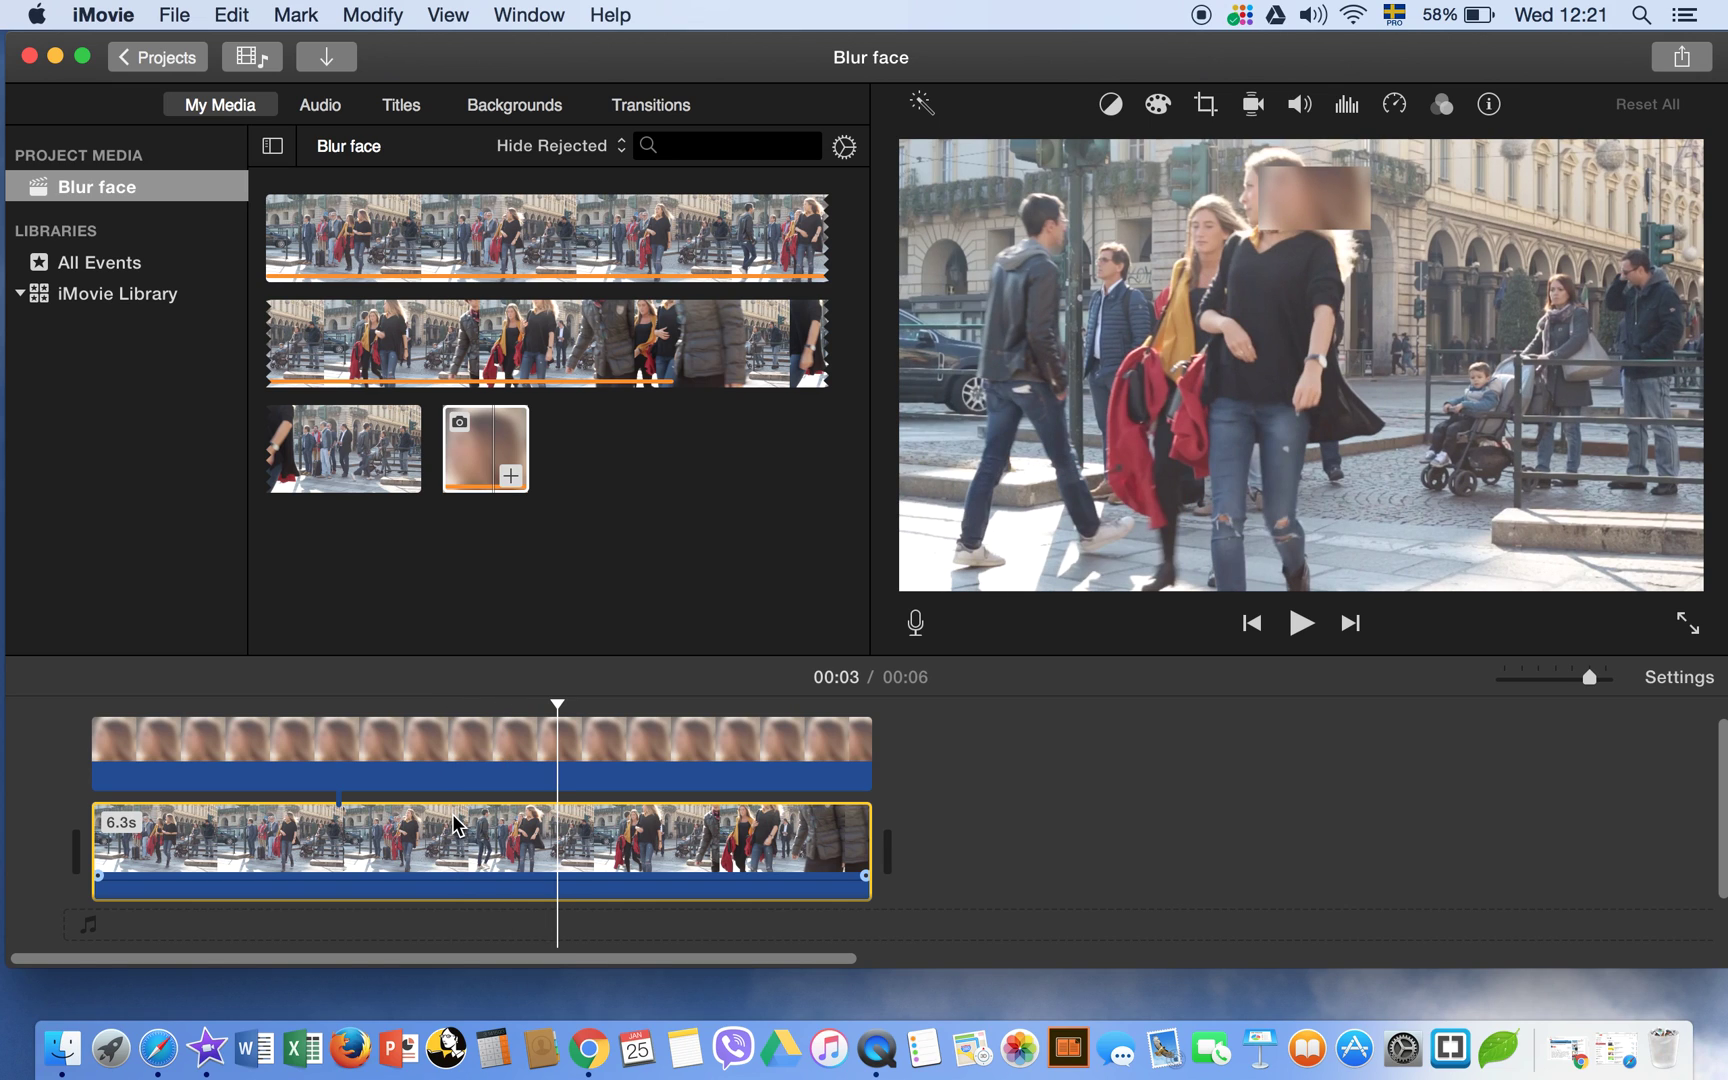
{"action": "left_click", "coordinate": [1287, 214]}
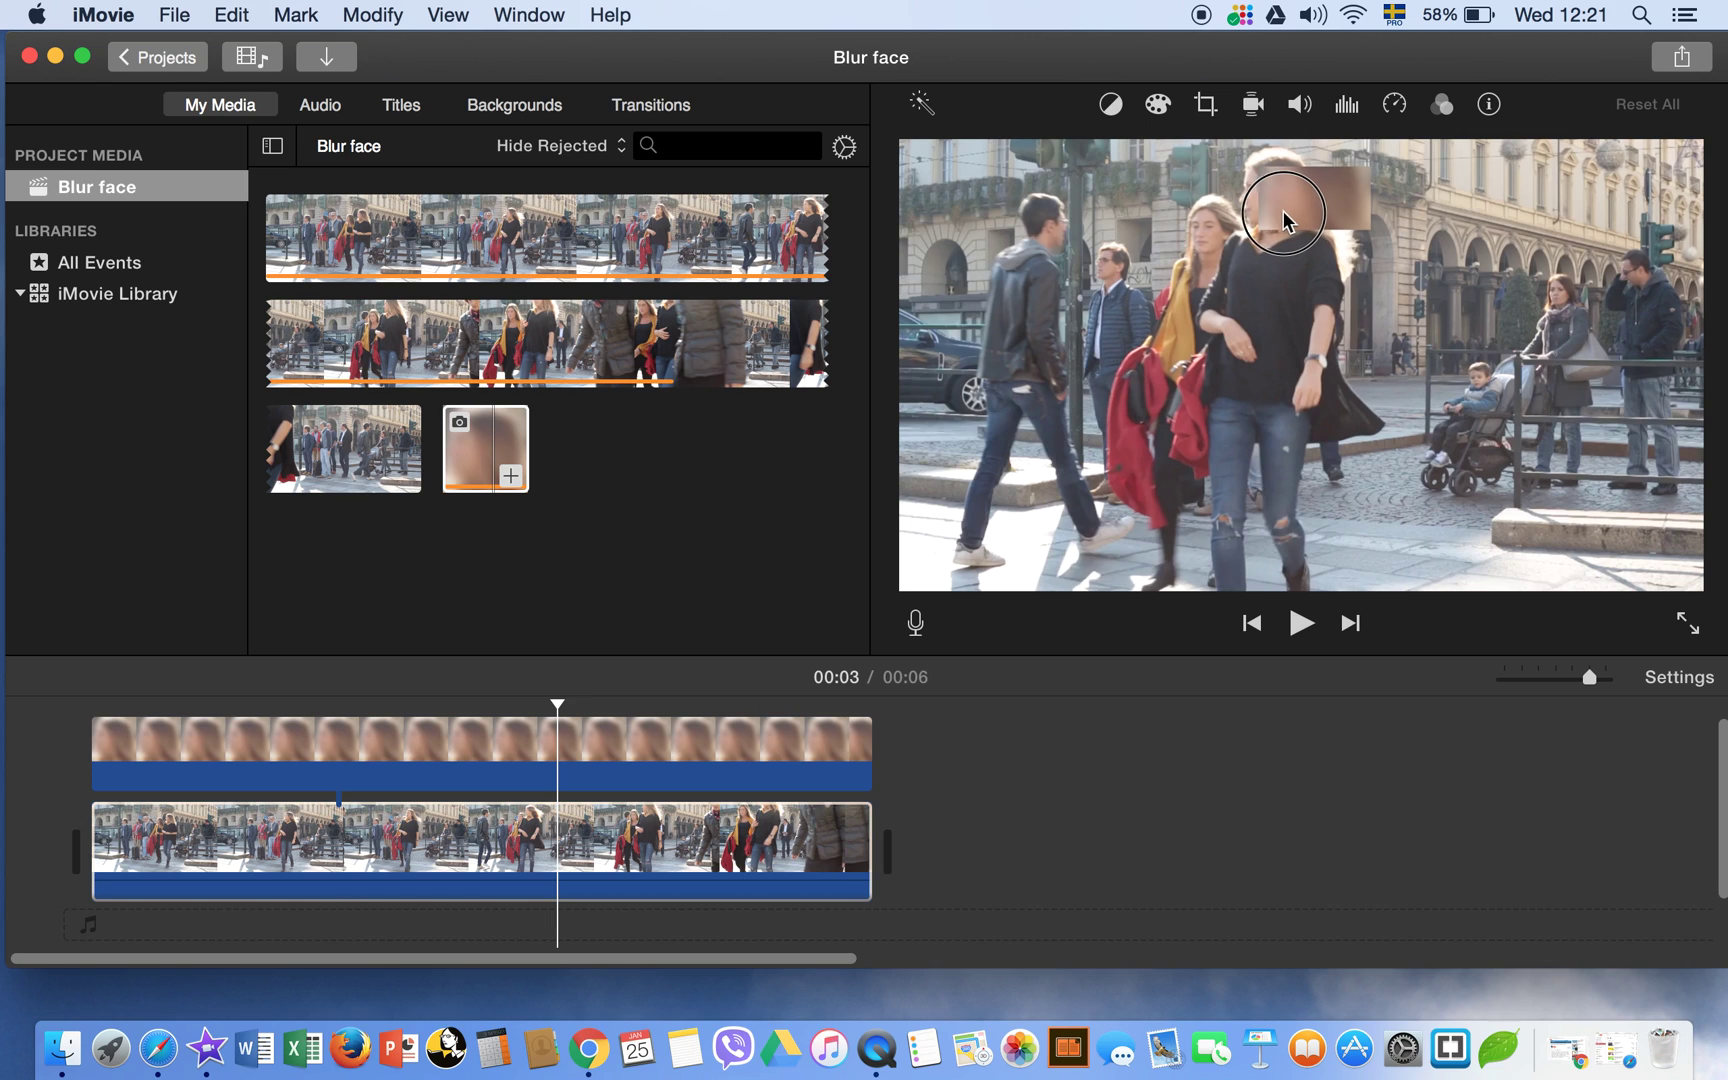
{"action": "left_click", "coordinate": [568, 832]}
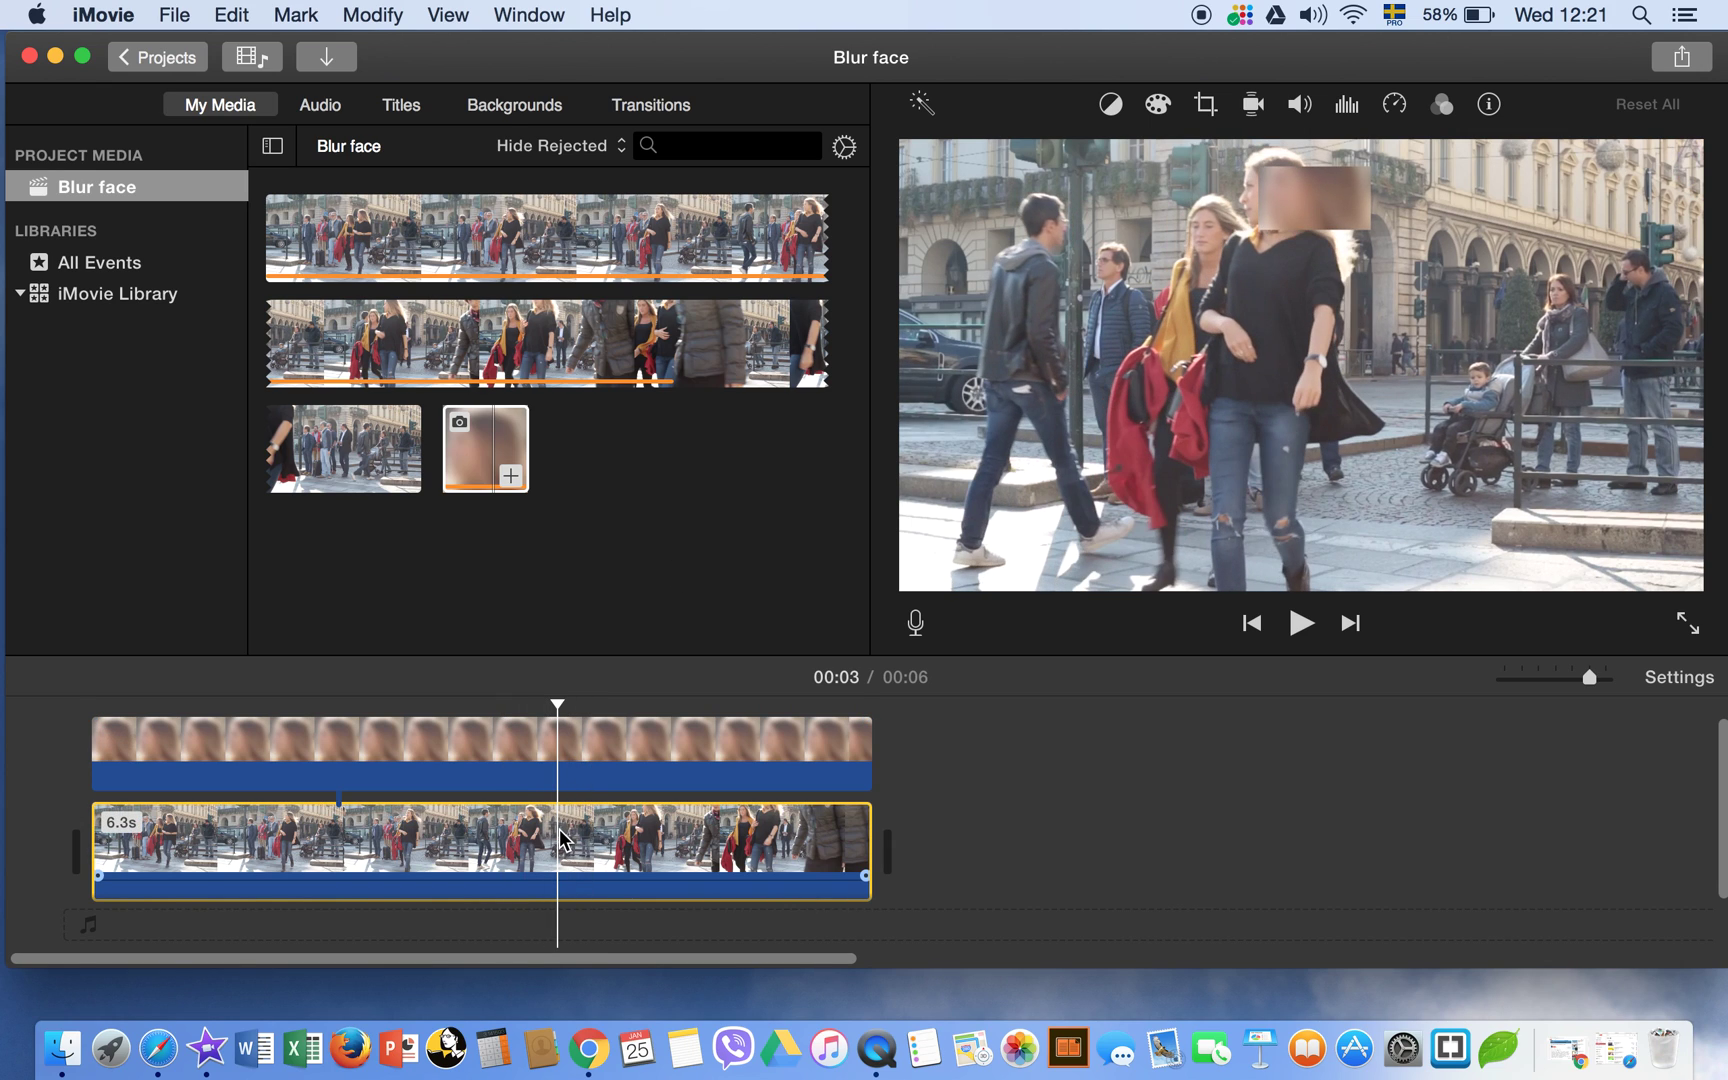
{"action": "left_click", "coordinate": [556, 833]}
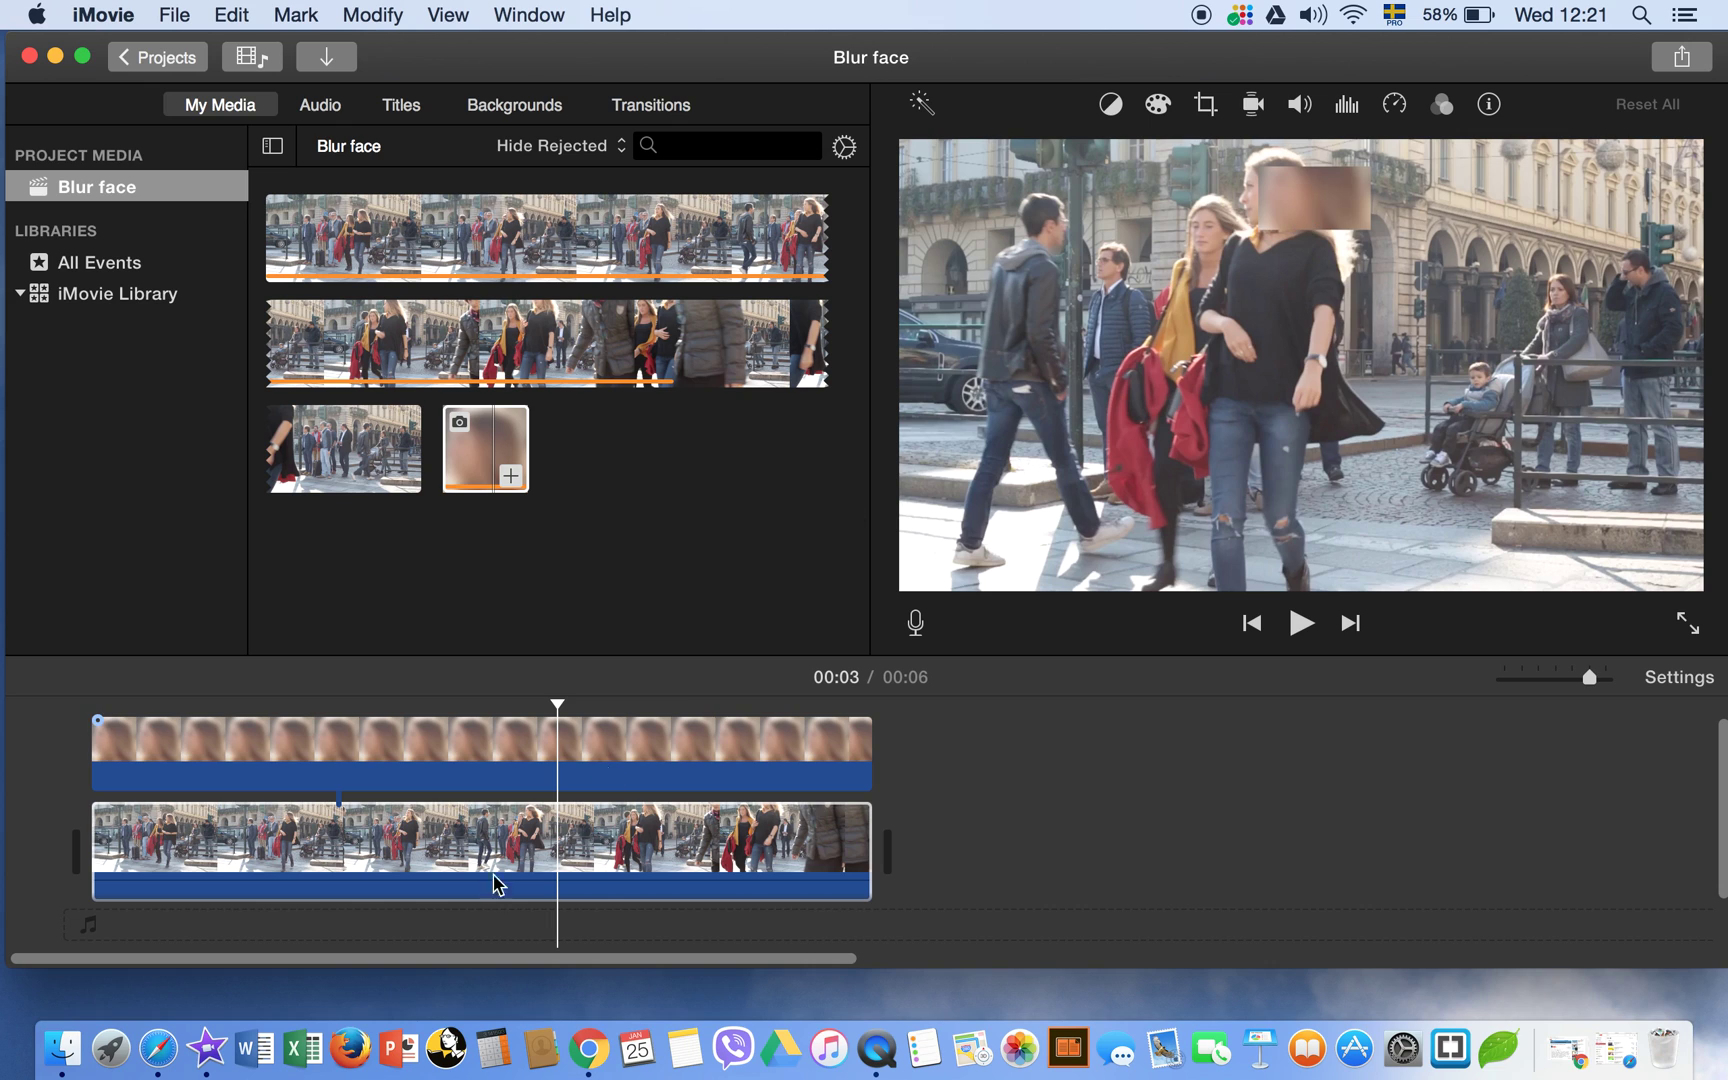
{"action": "left_click", "coordinate": [556, 772]}
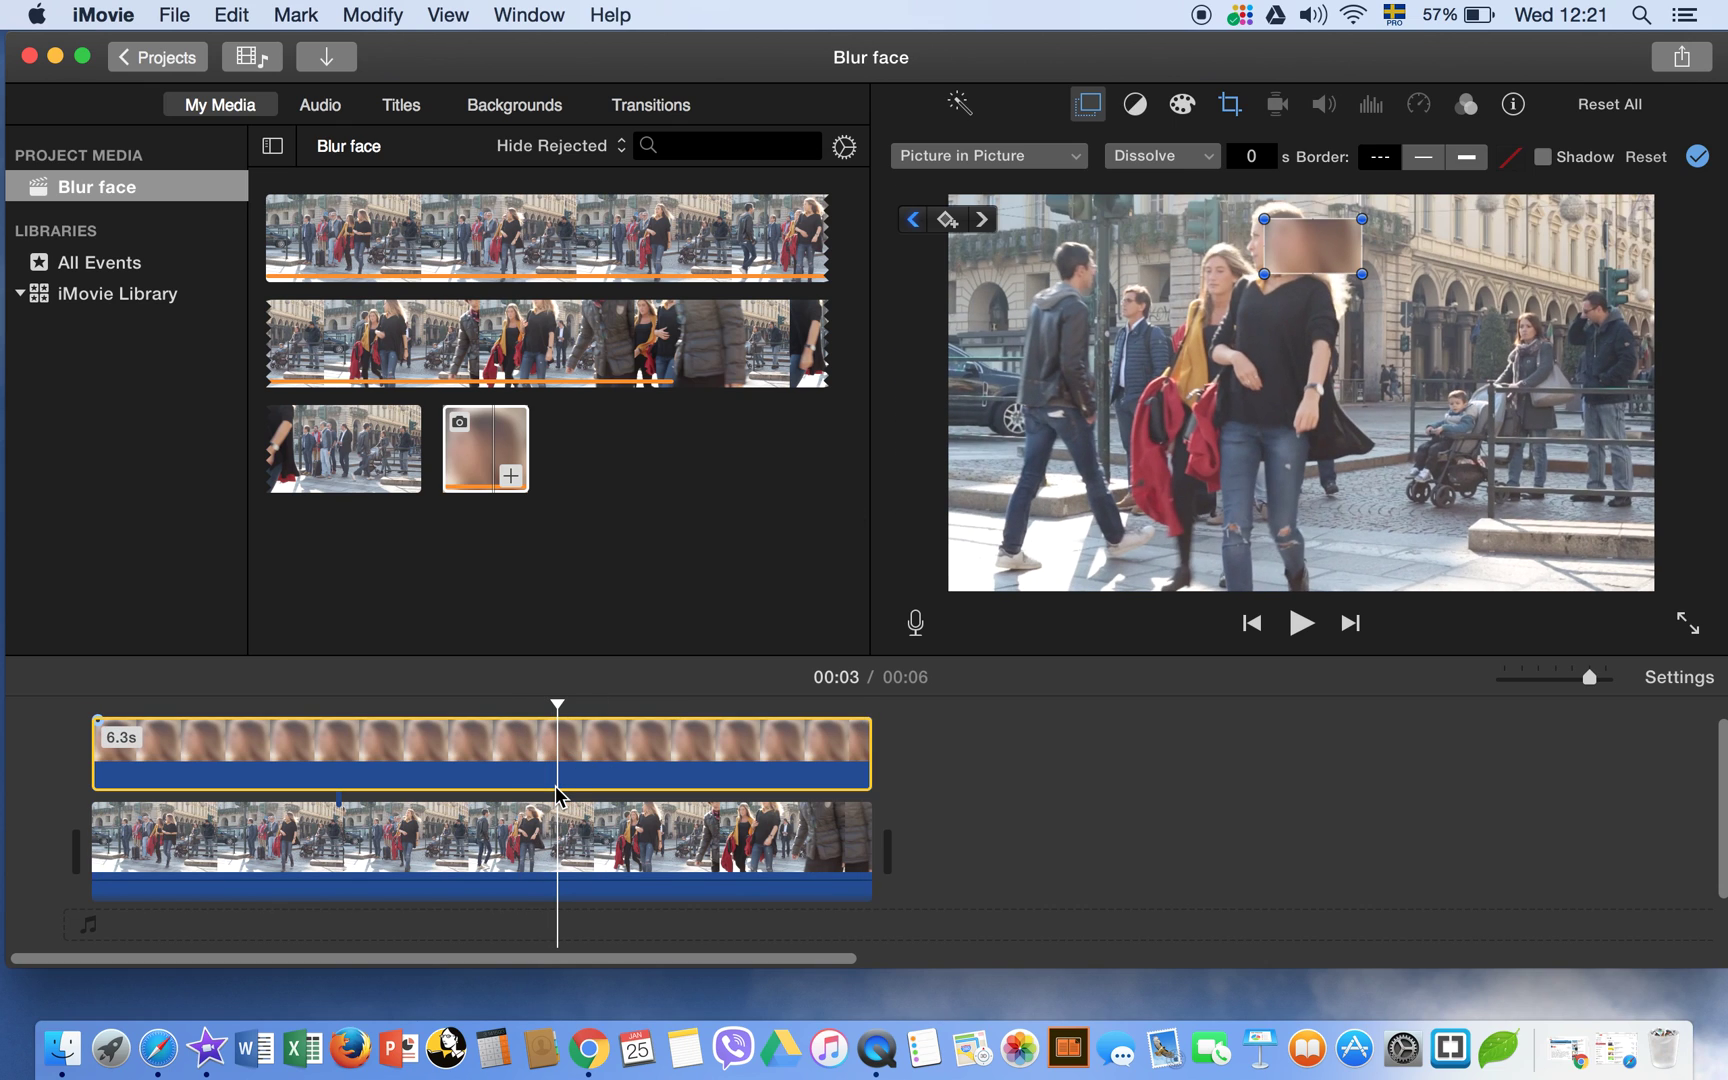
{"action": "left_click_drag", "start_coordinate": [1285, 254], "coordinate": [1258, 248]}
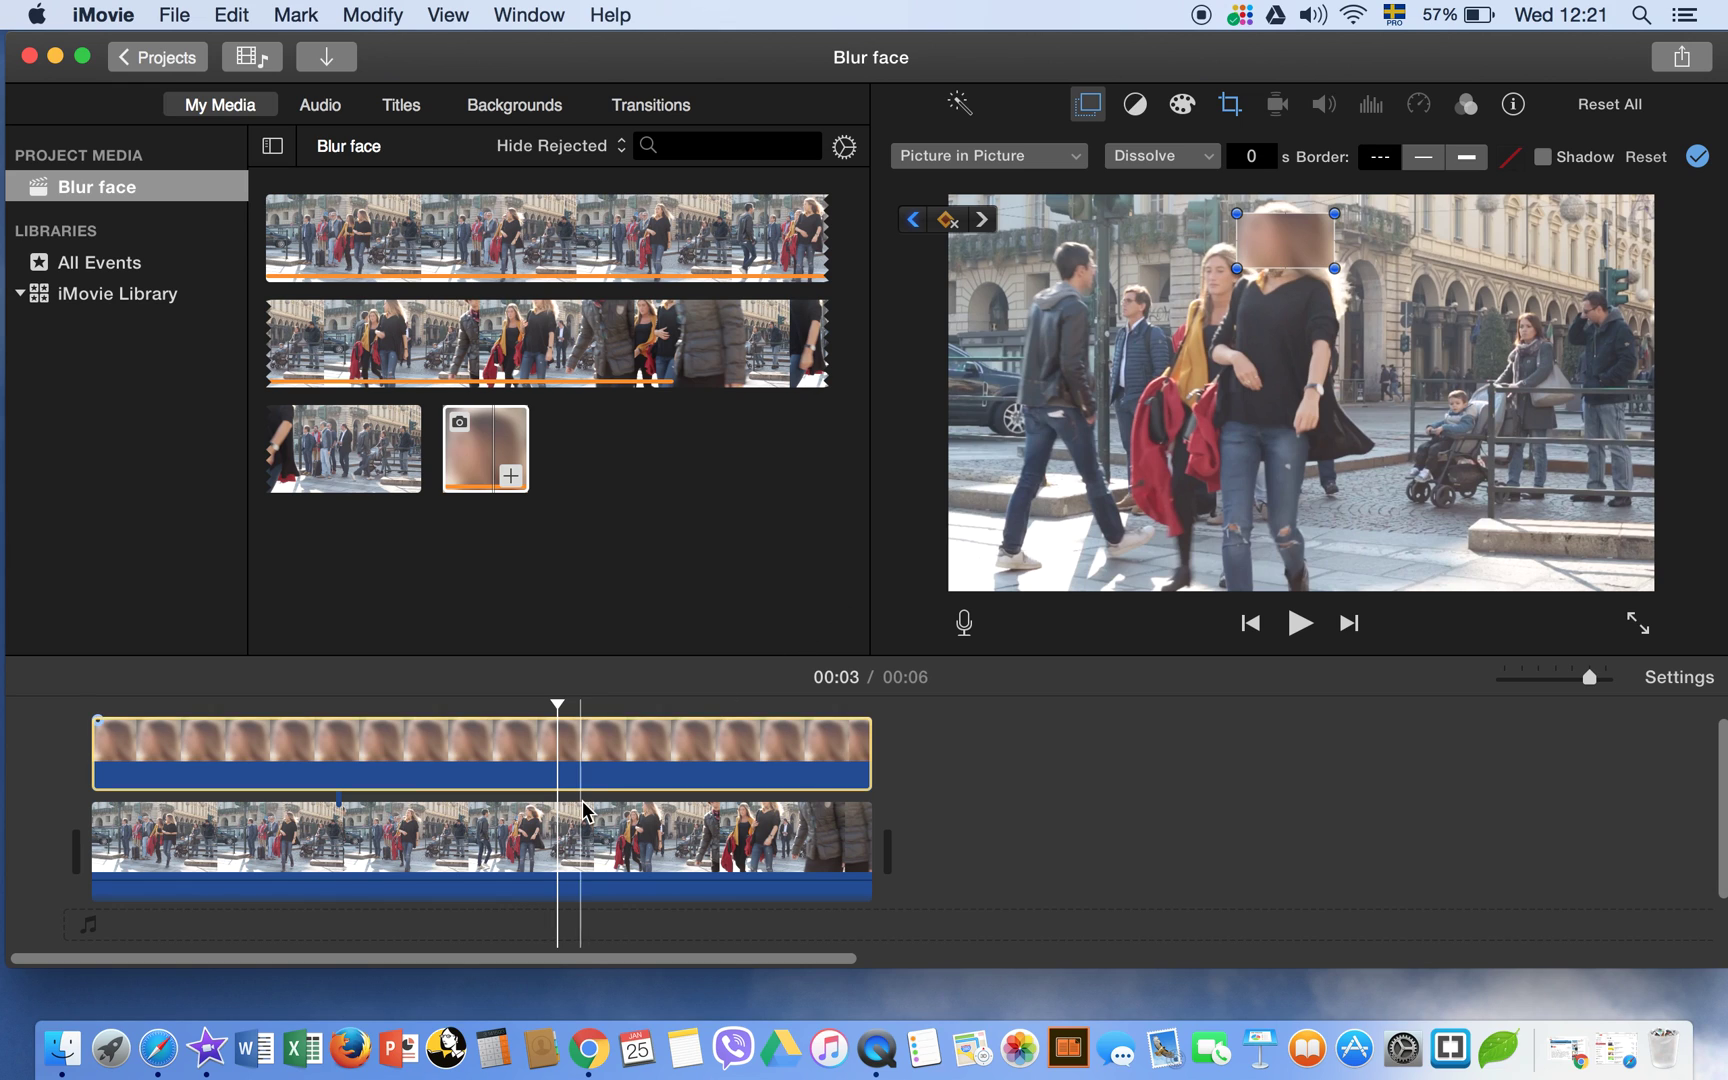
Step: Advance the playhead to the start of 00:04 and move the blur overlay over the woman's face
{"action": "left_click", "coordinate": [560, 848]}
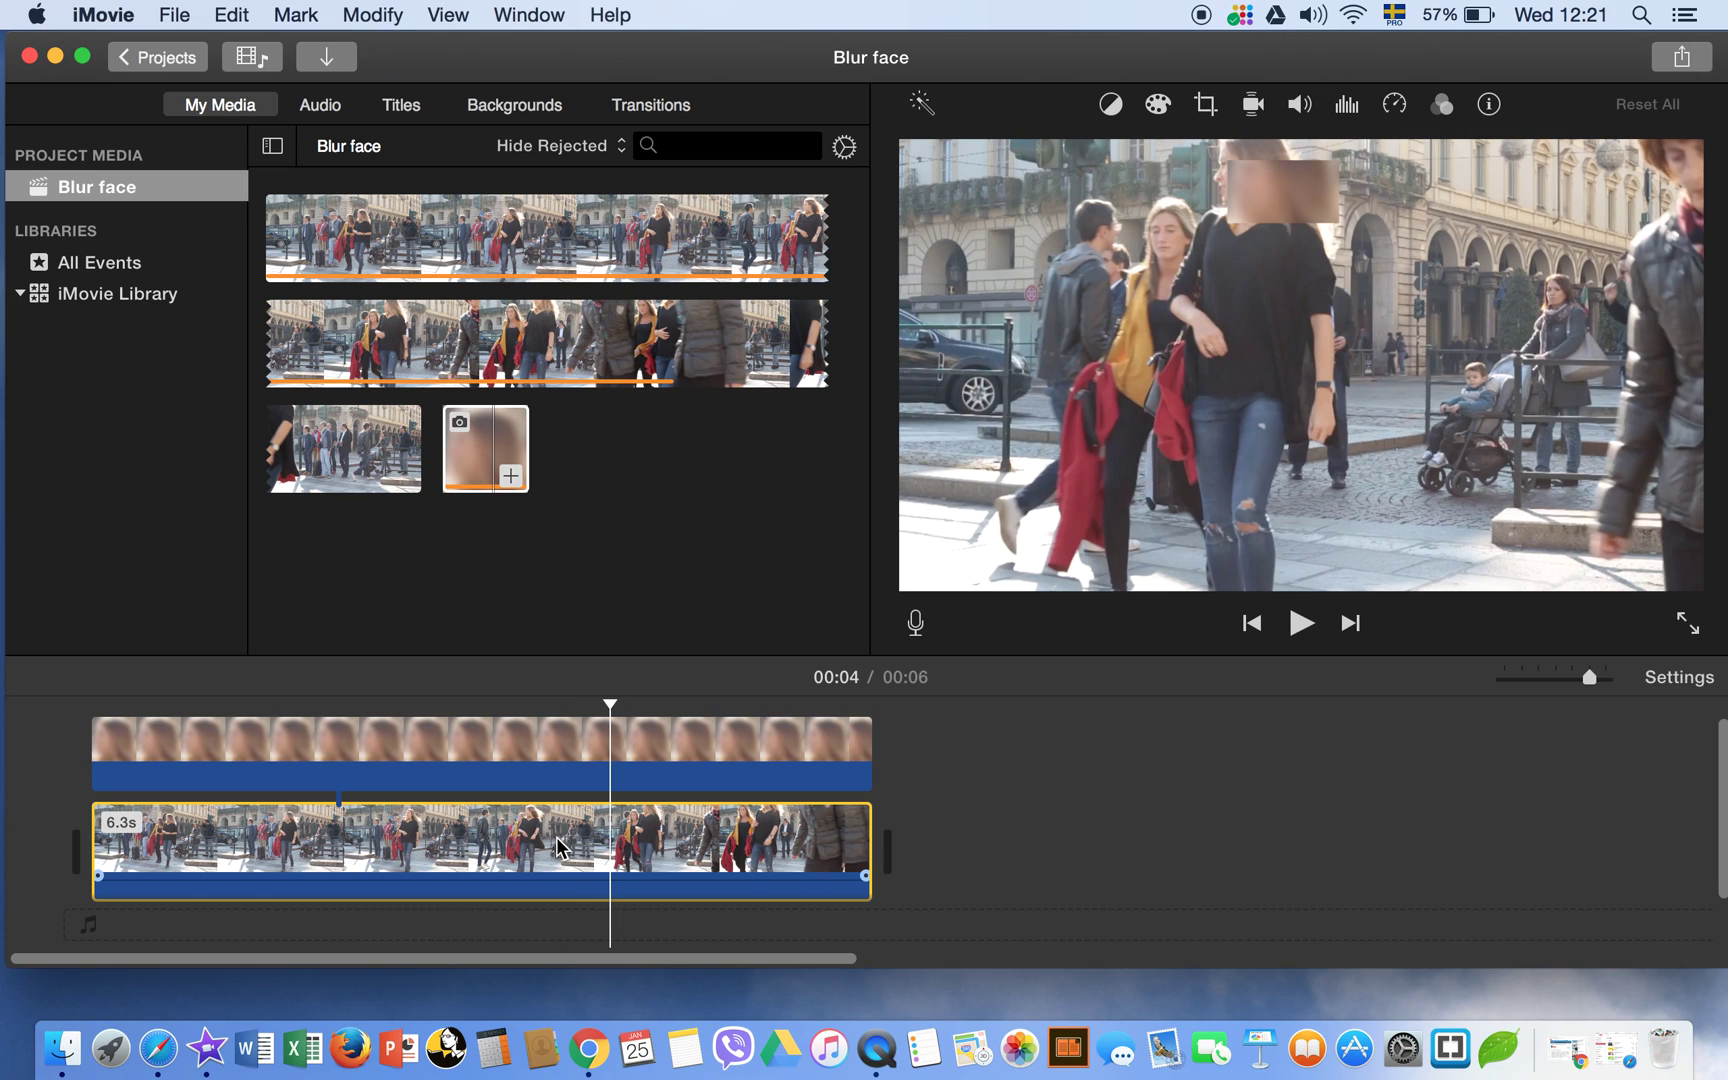
{"action": "left_click", "coordinate": [611, 773]}
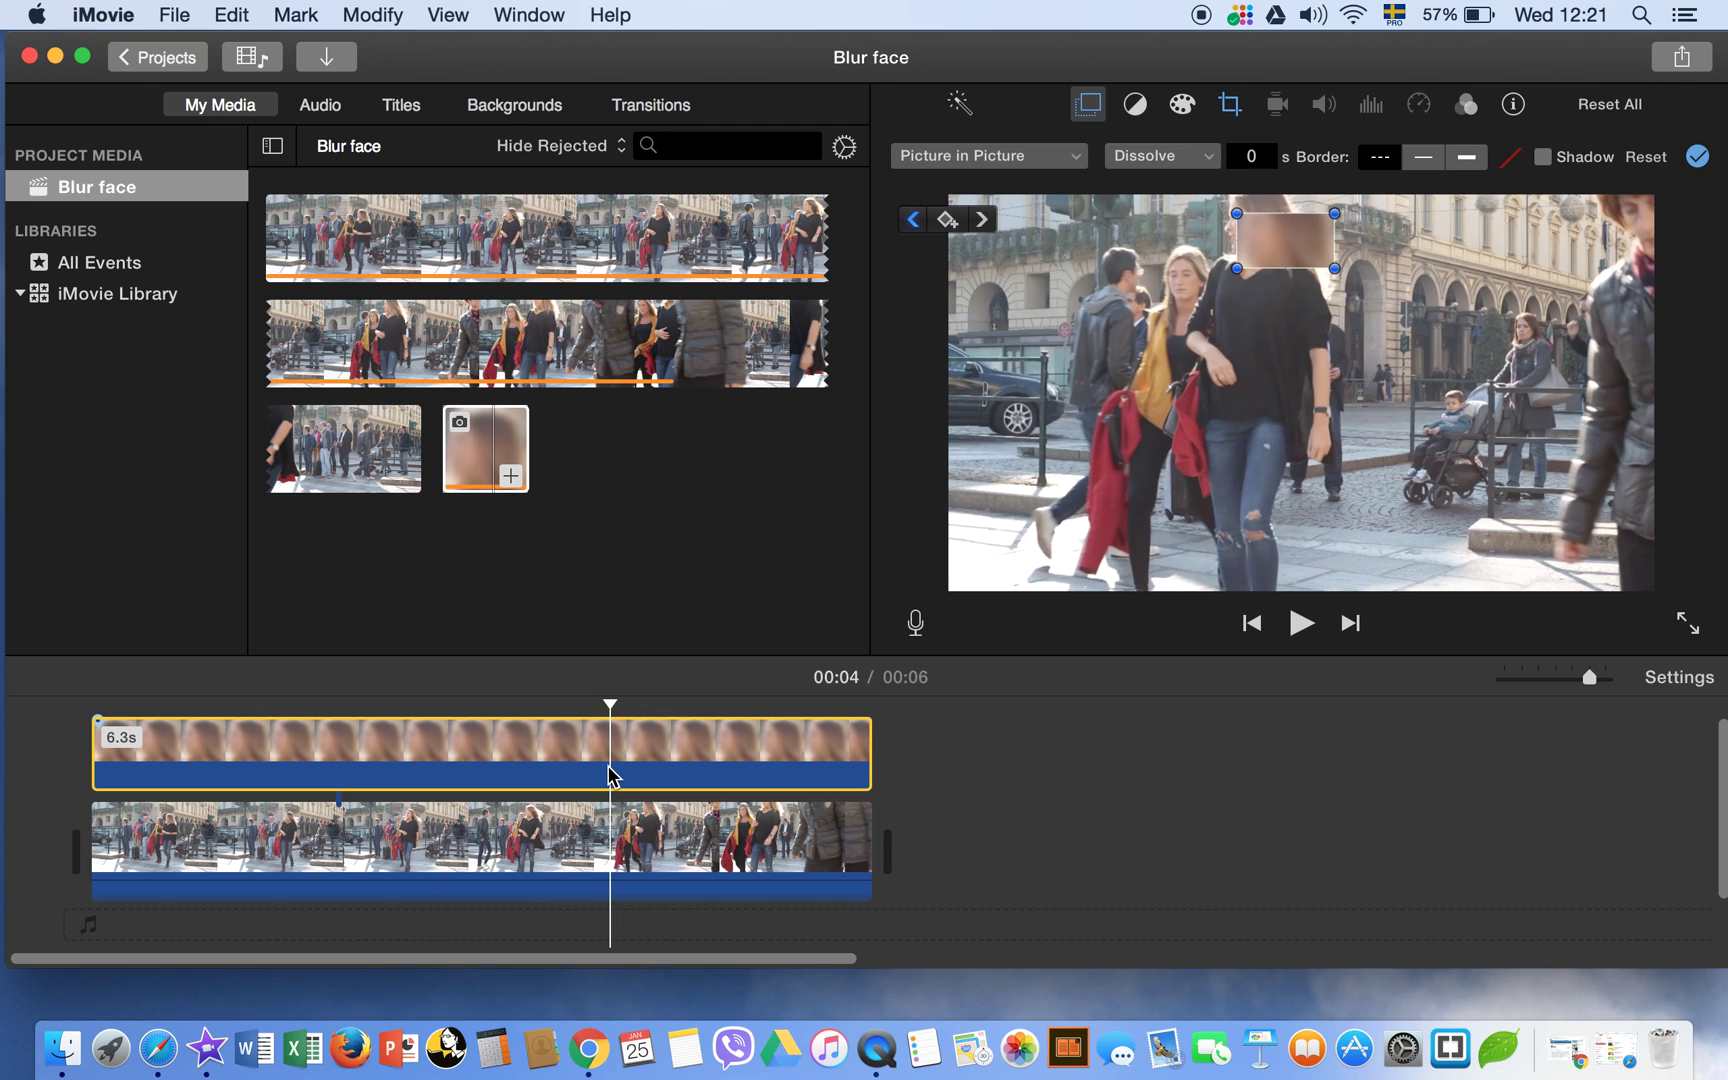
{"action": "left_click", "coordinate": [604, 769]}
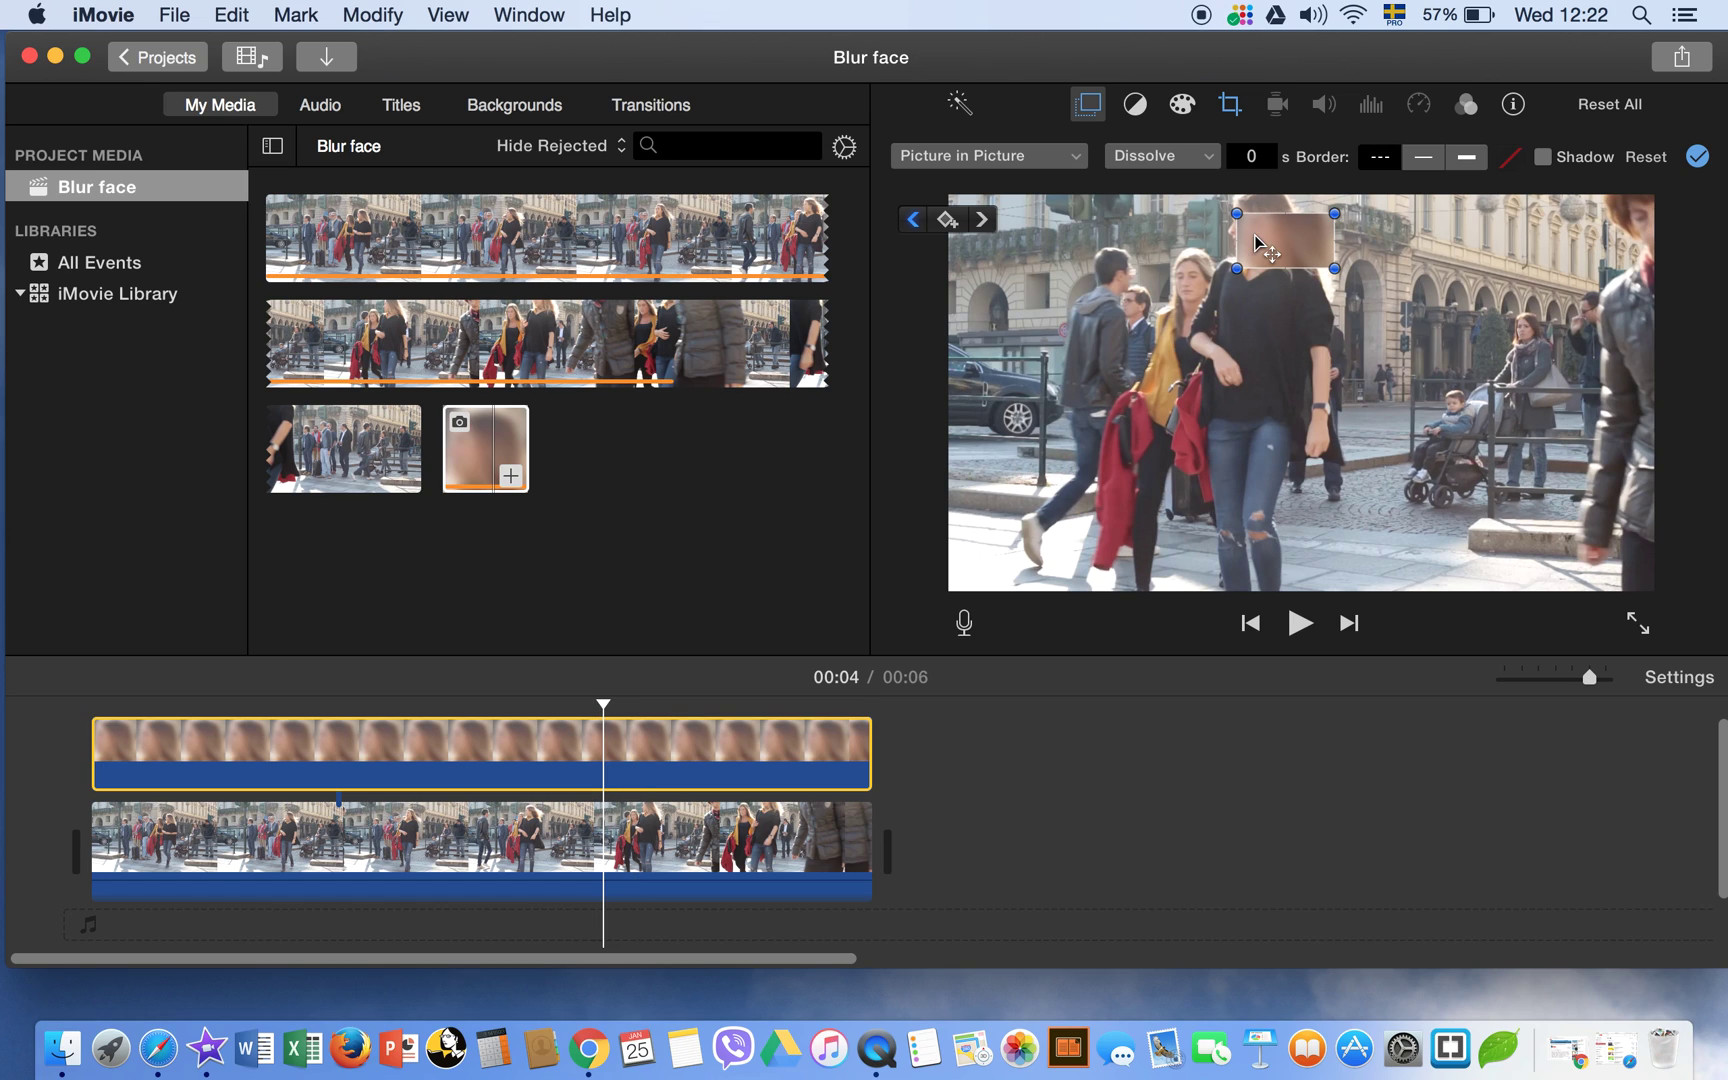
{"action": "left_click_drag", "start_coordinate": [1256, 234], "coordinate": [1222, 225]}
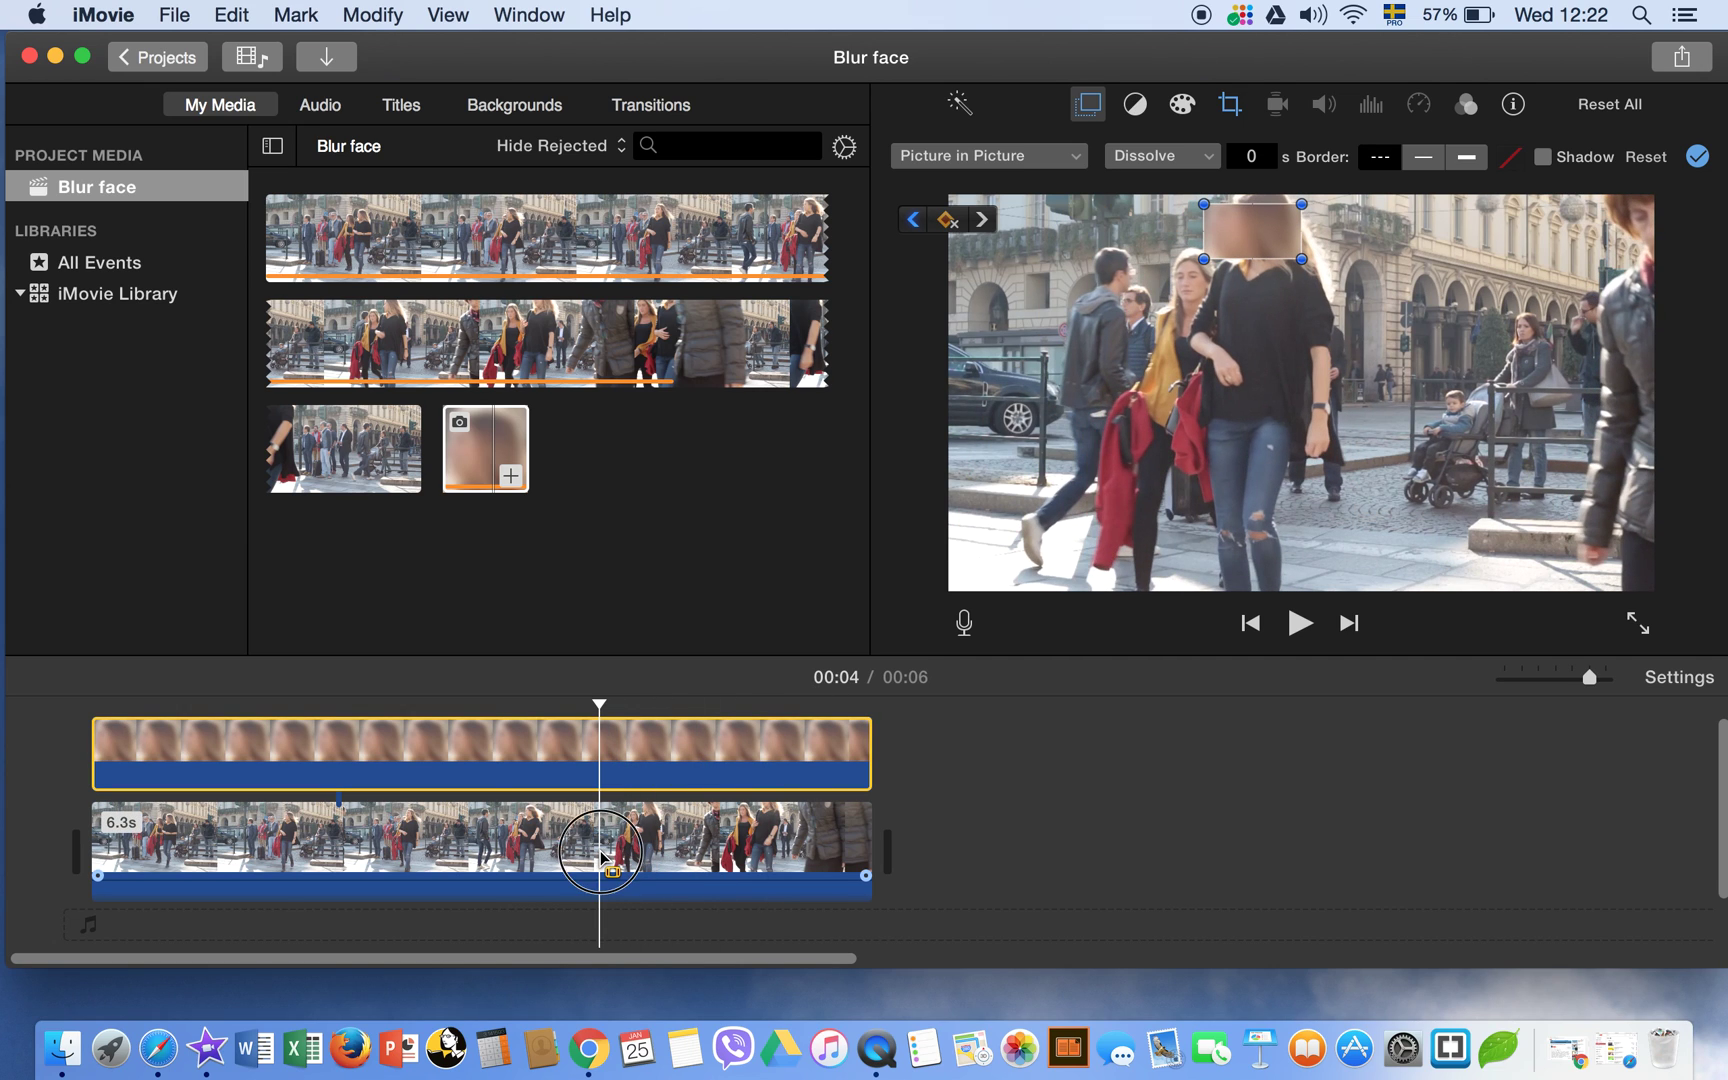
Step: Advance the playhead to late in 00:04 and move the blur overlay up to the frame's upper edge over the woman's face
{"action": "left_click", "coordinate": [603, 858]}
{"action": "key", "text": "Right"}
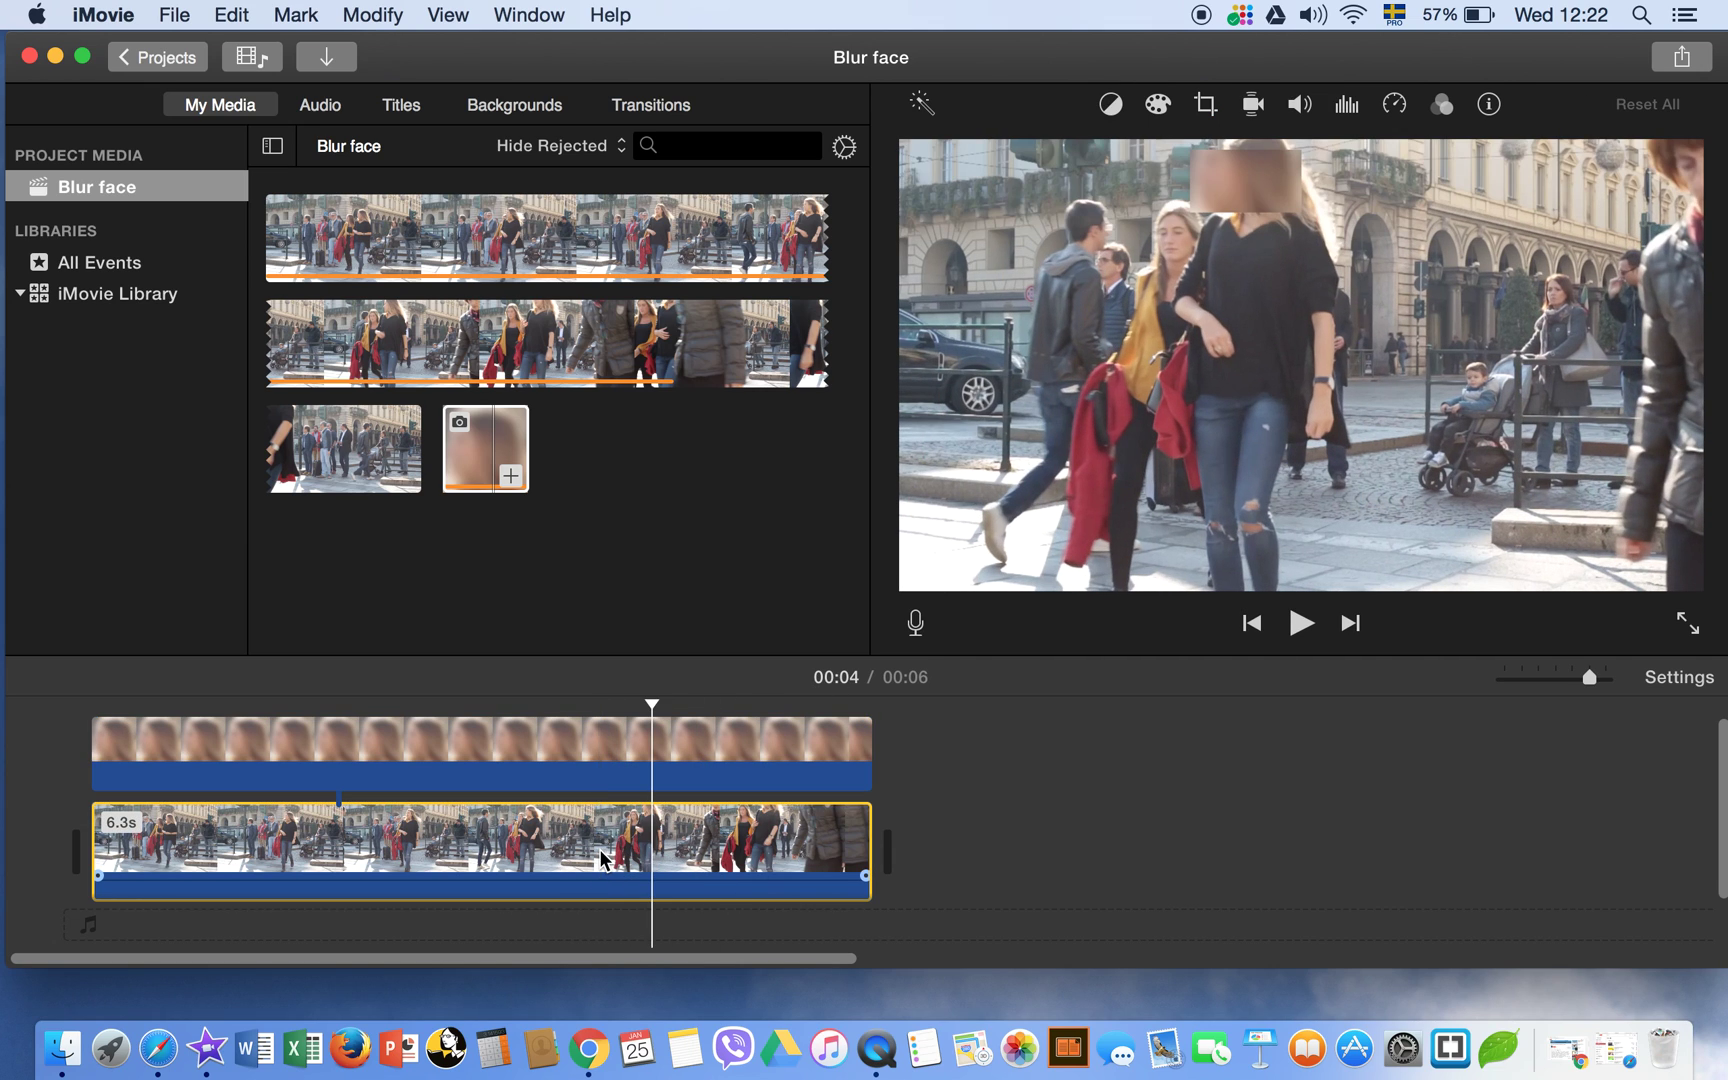
{"action": "key", "text": "Right"}
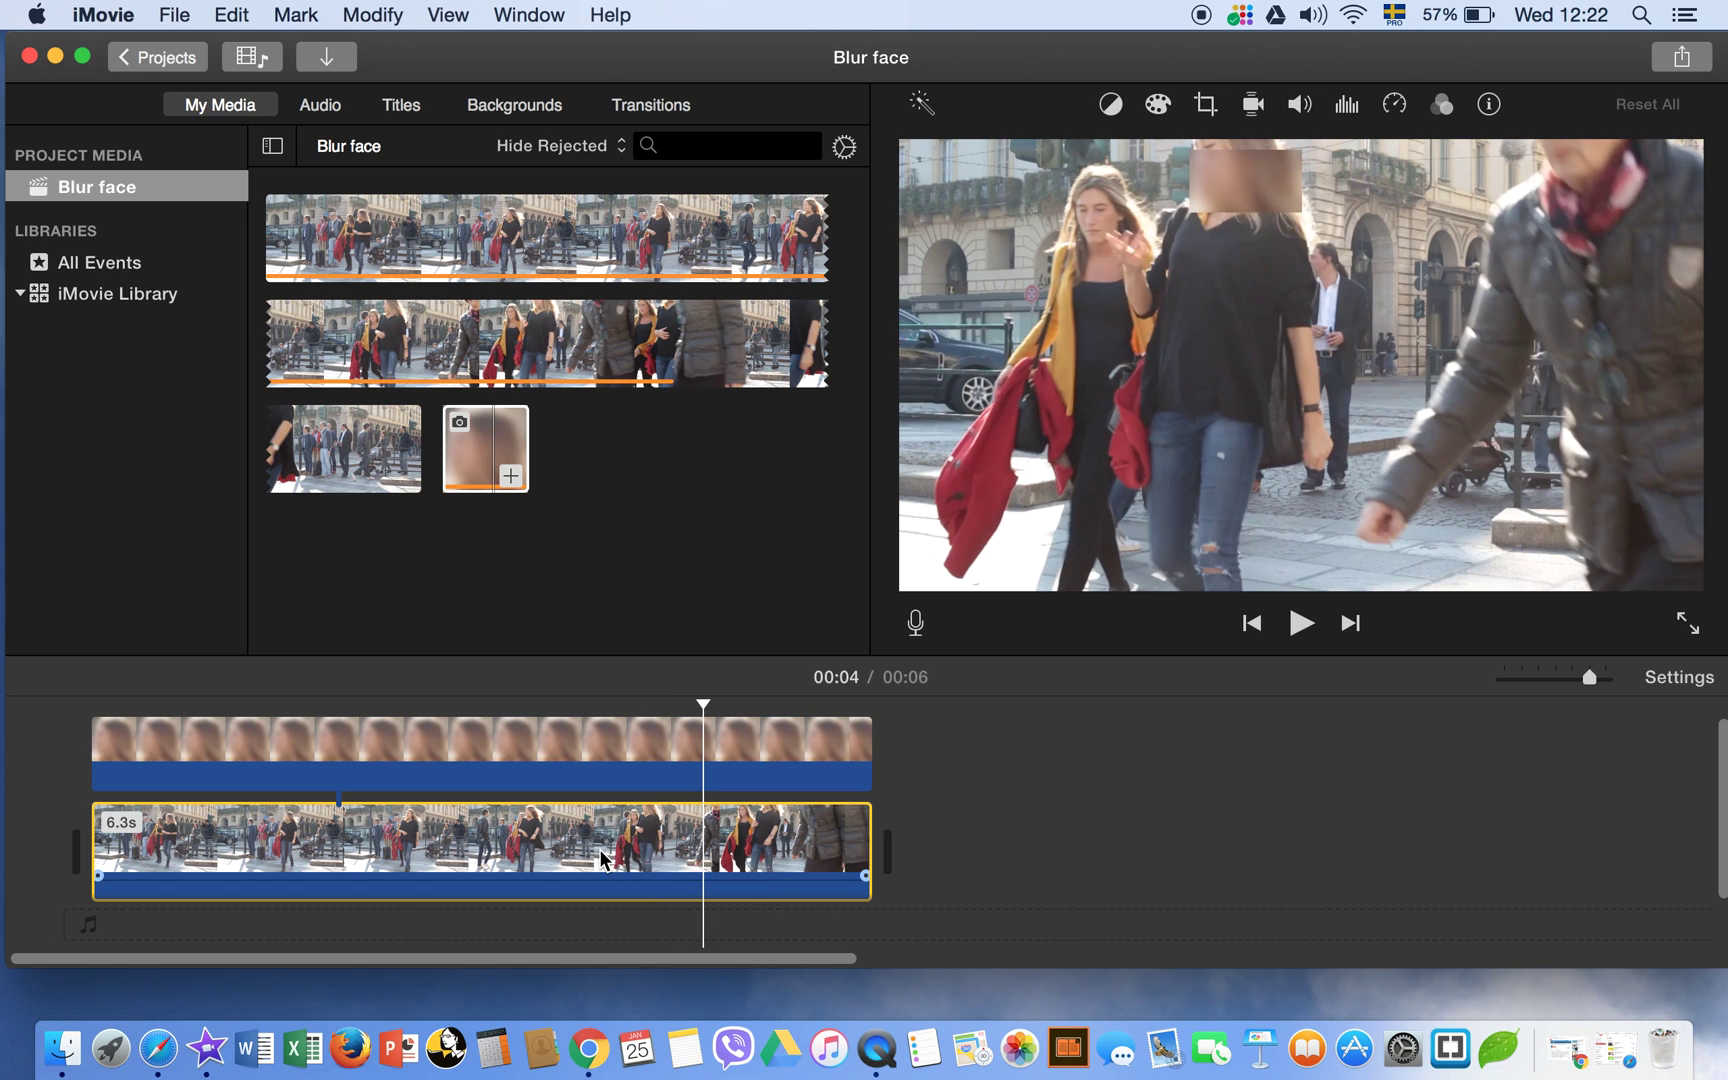
{"action": "left_click", "coordinate": [705, 770]}
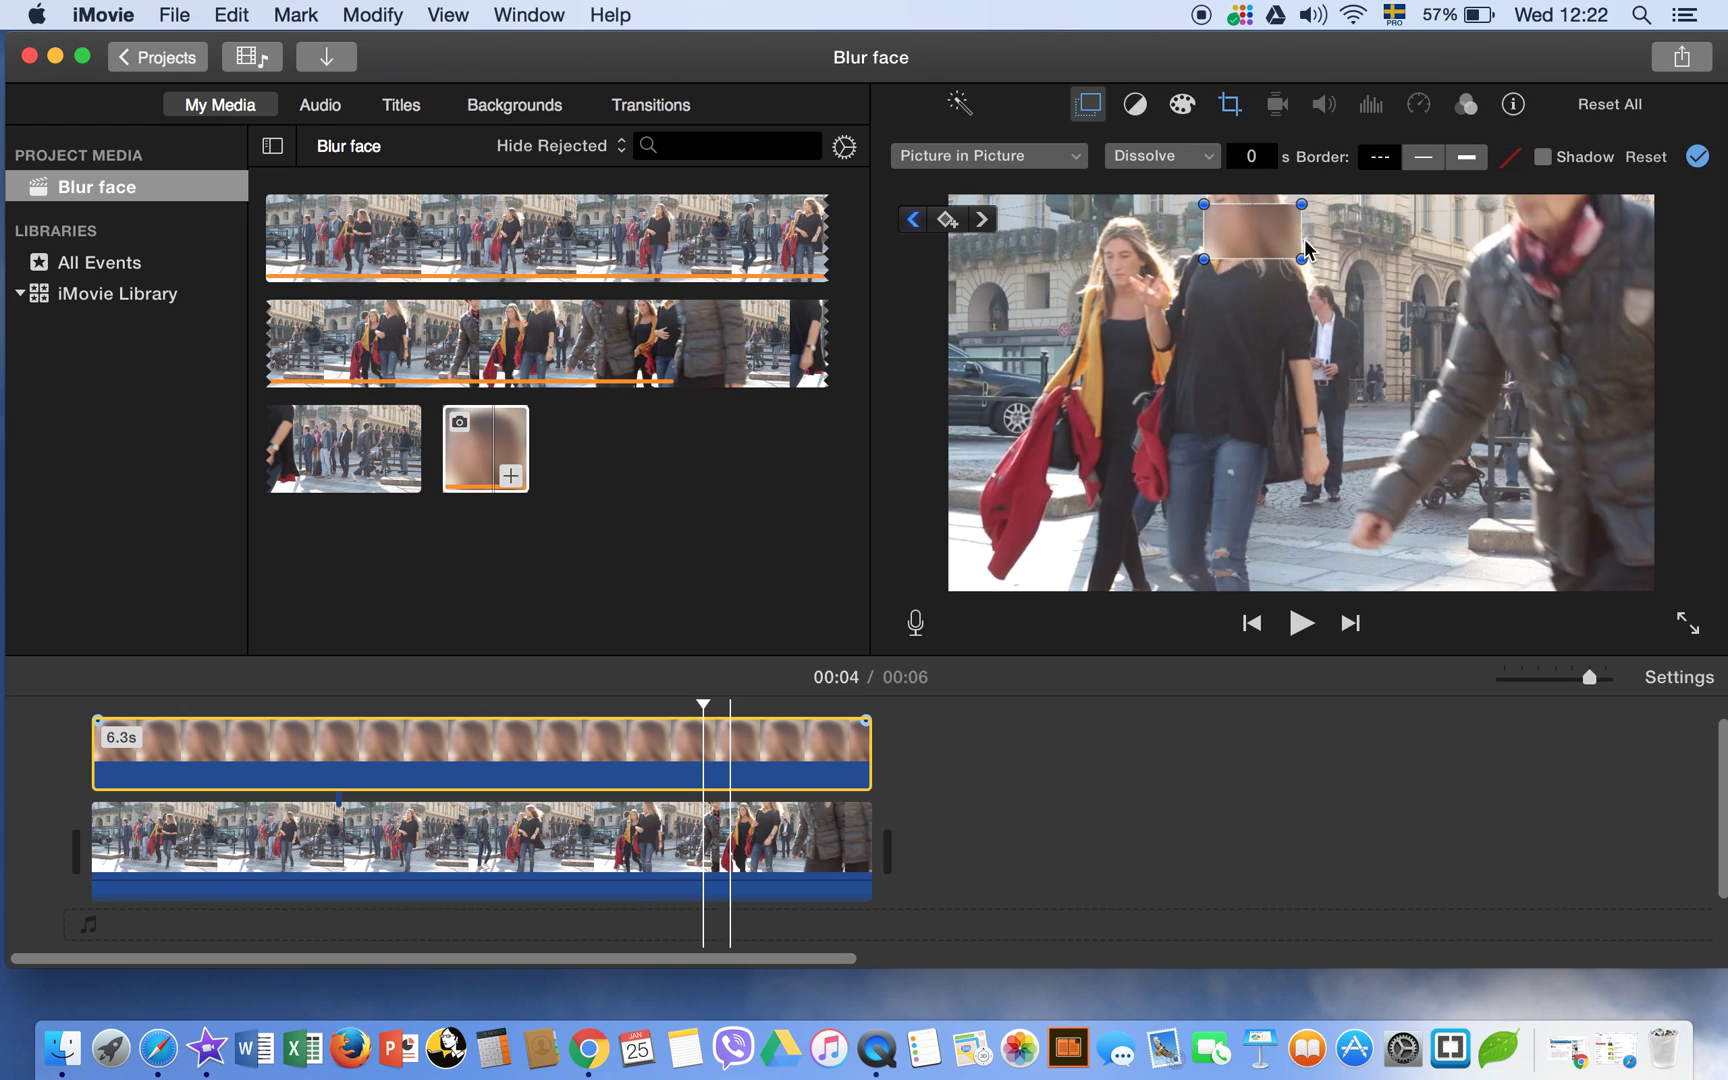
{"action": "left_click_drag", "start_coordinate": [1278, 240], "coordinate": [1255, 233]}
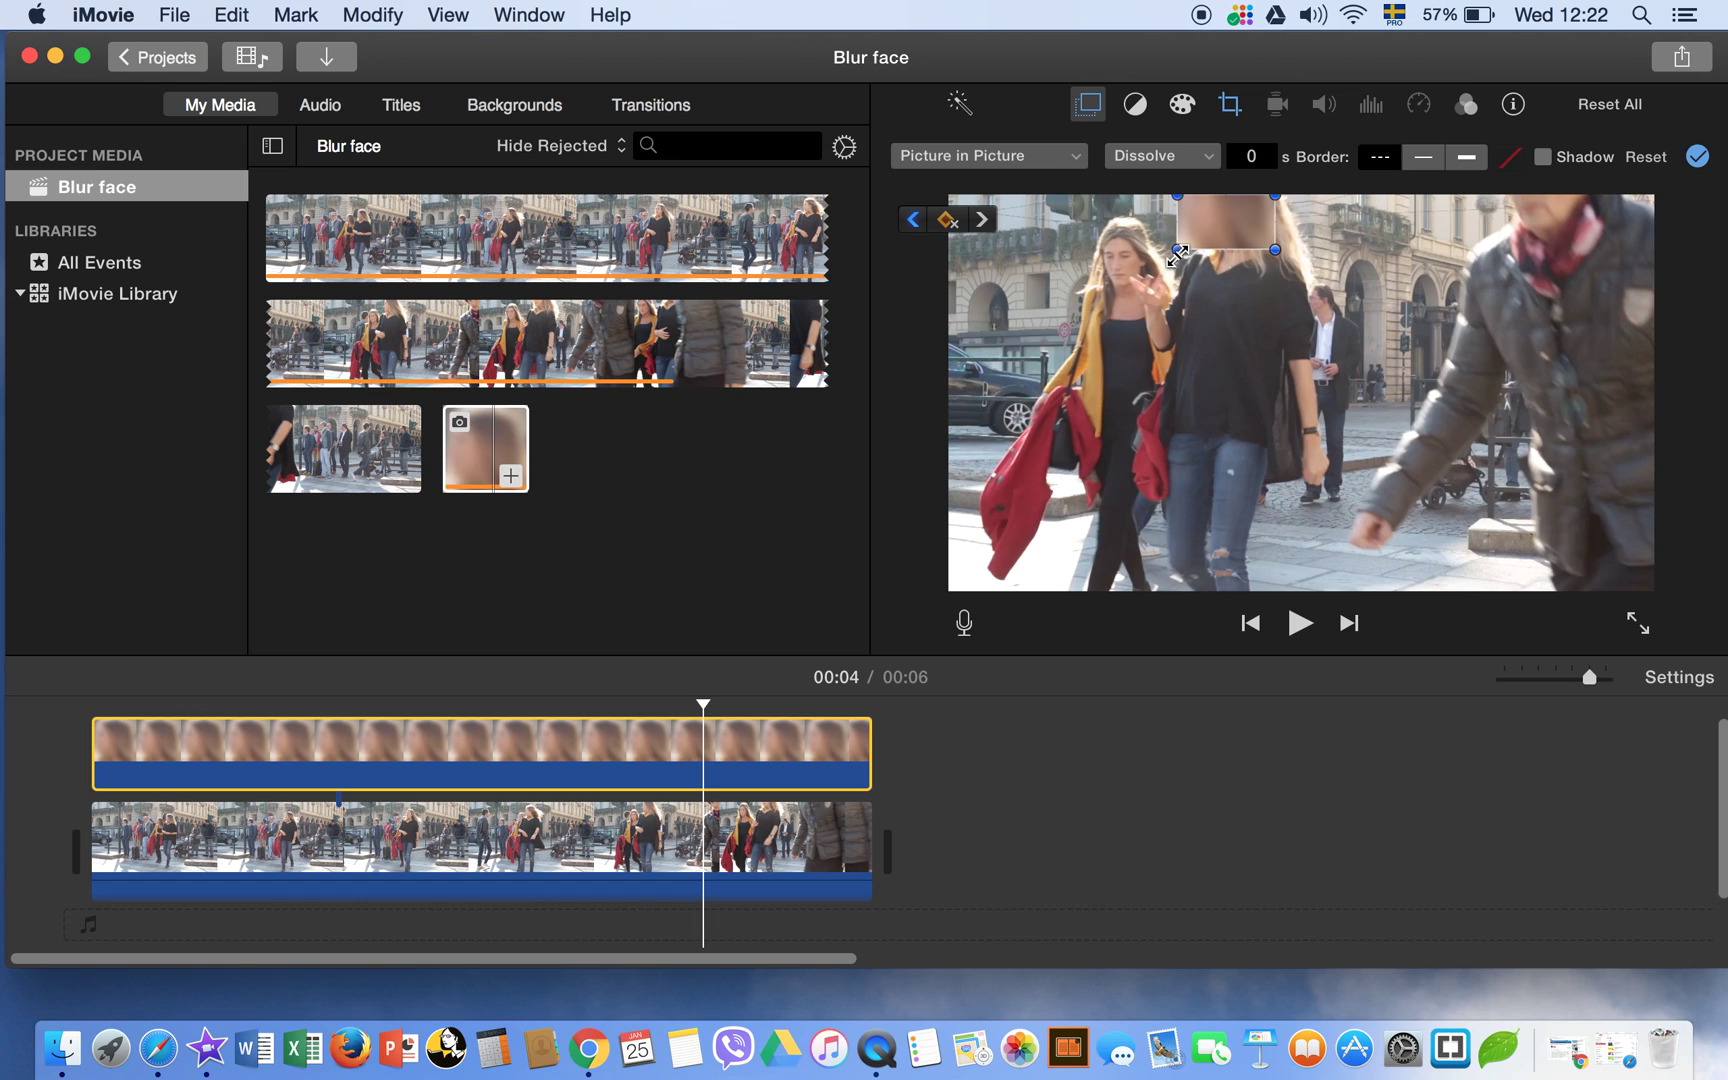
Step: Reposition the blur overlay over the woman's face at 00:05 and run through the rest of the clip
{"action": "left_click", "coordinate": [705, 828]}
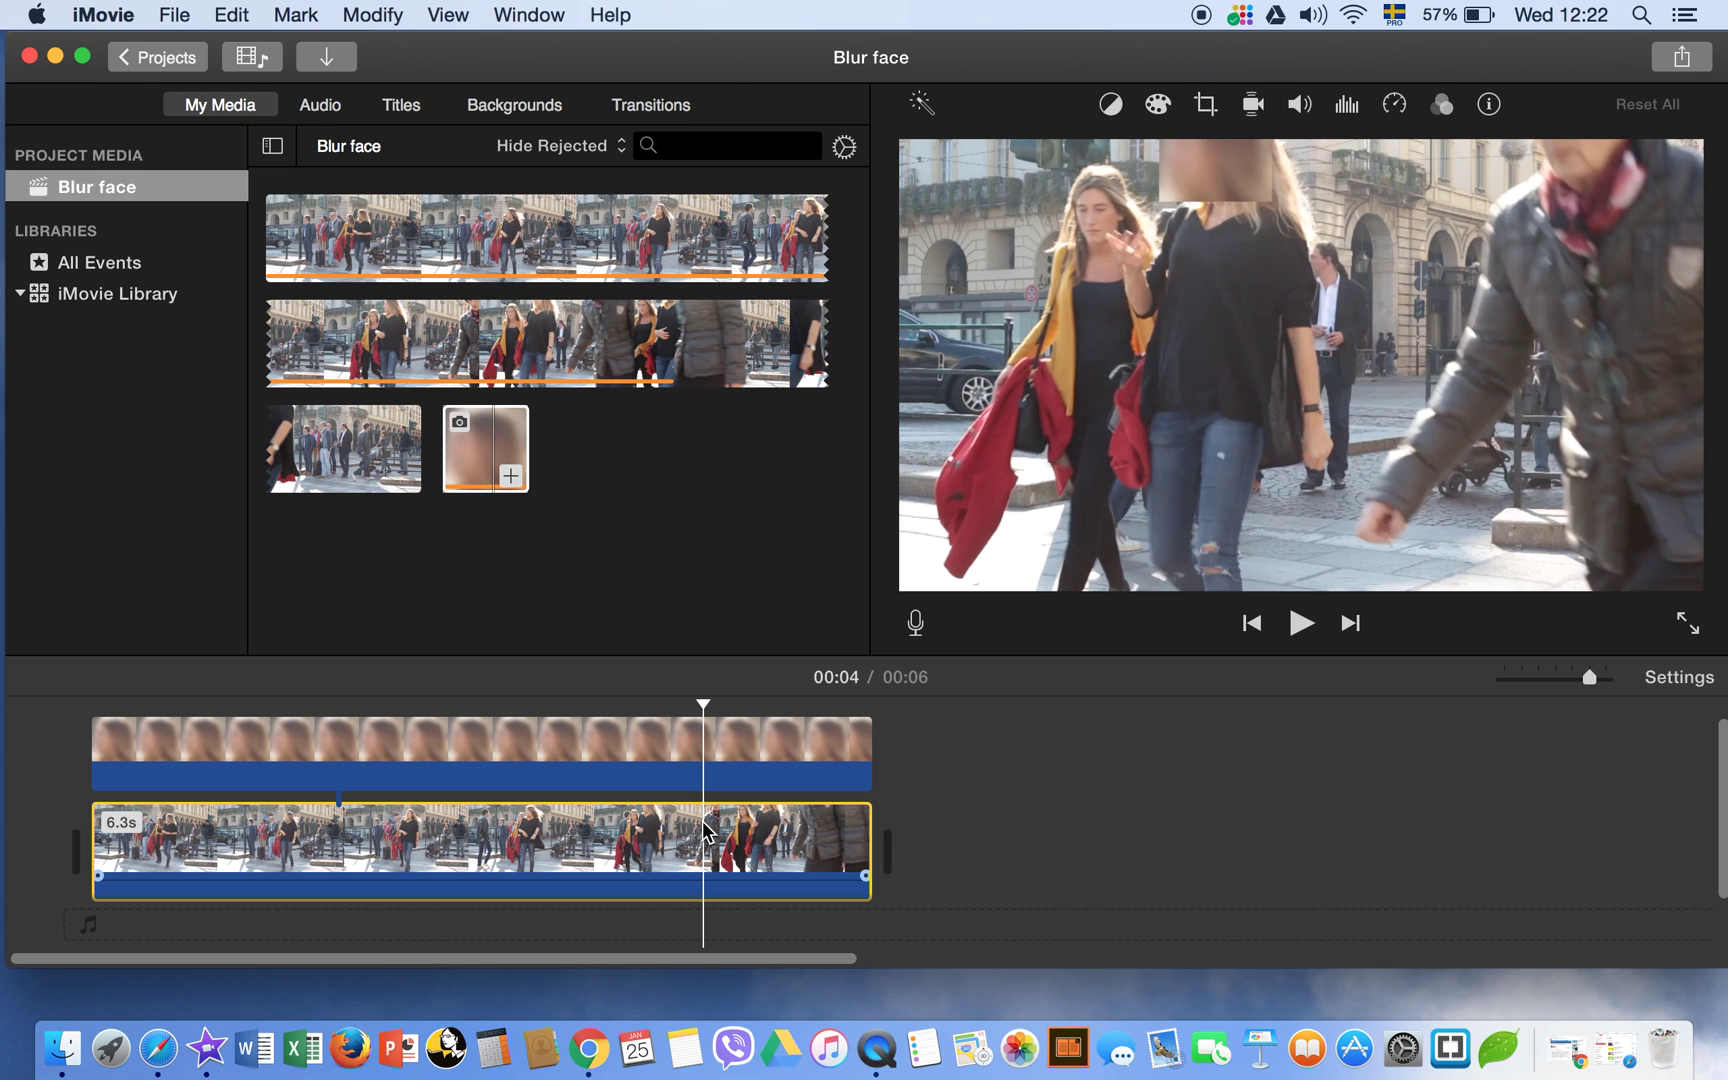
{"action": "key", "text": "Right"}
{"action": "key", "text": "Right"}
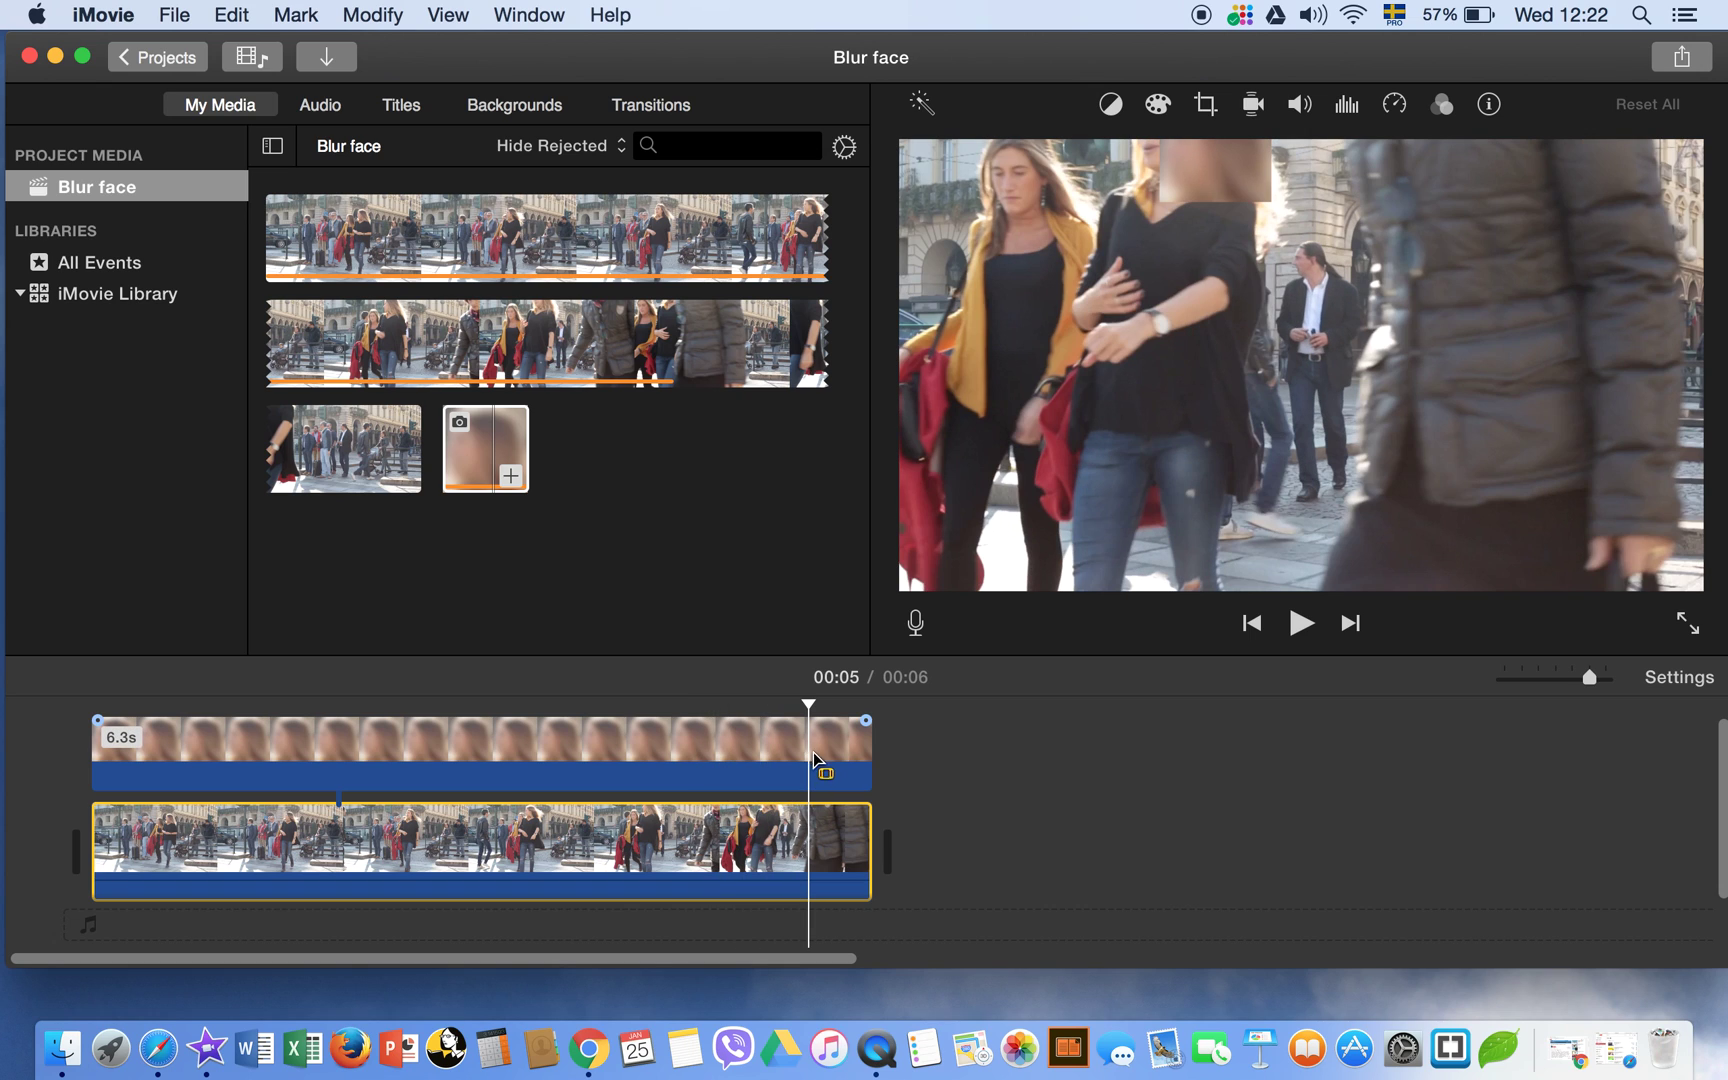
{"action": "left_click", "coordinate": [806, 747]}
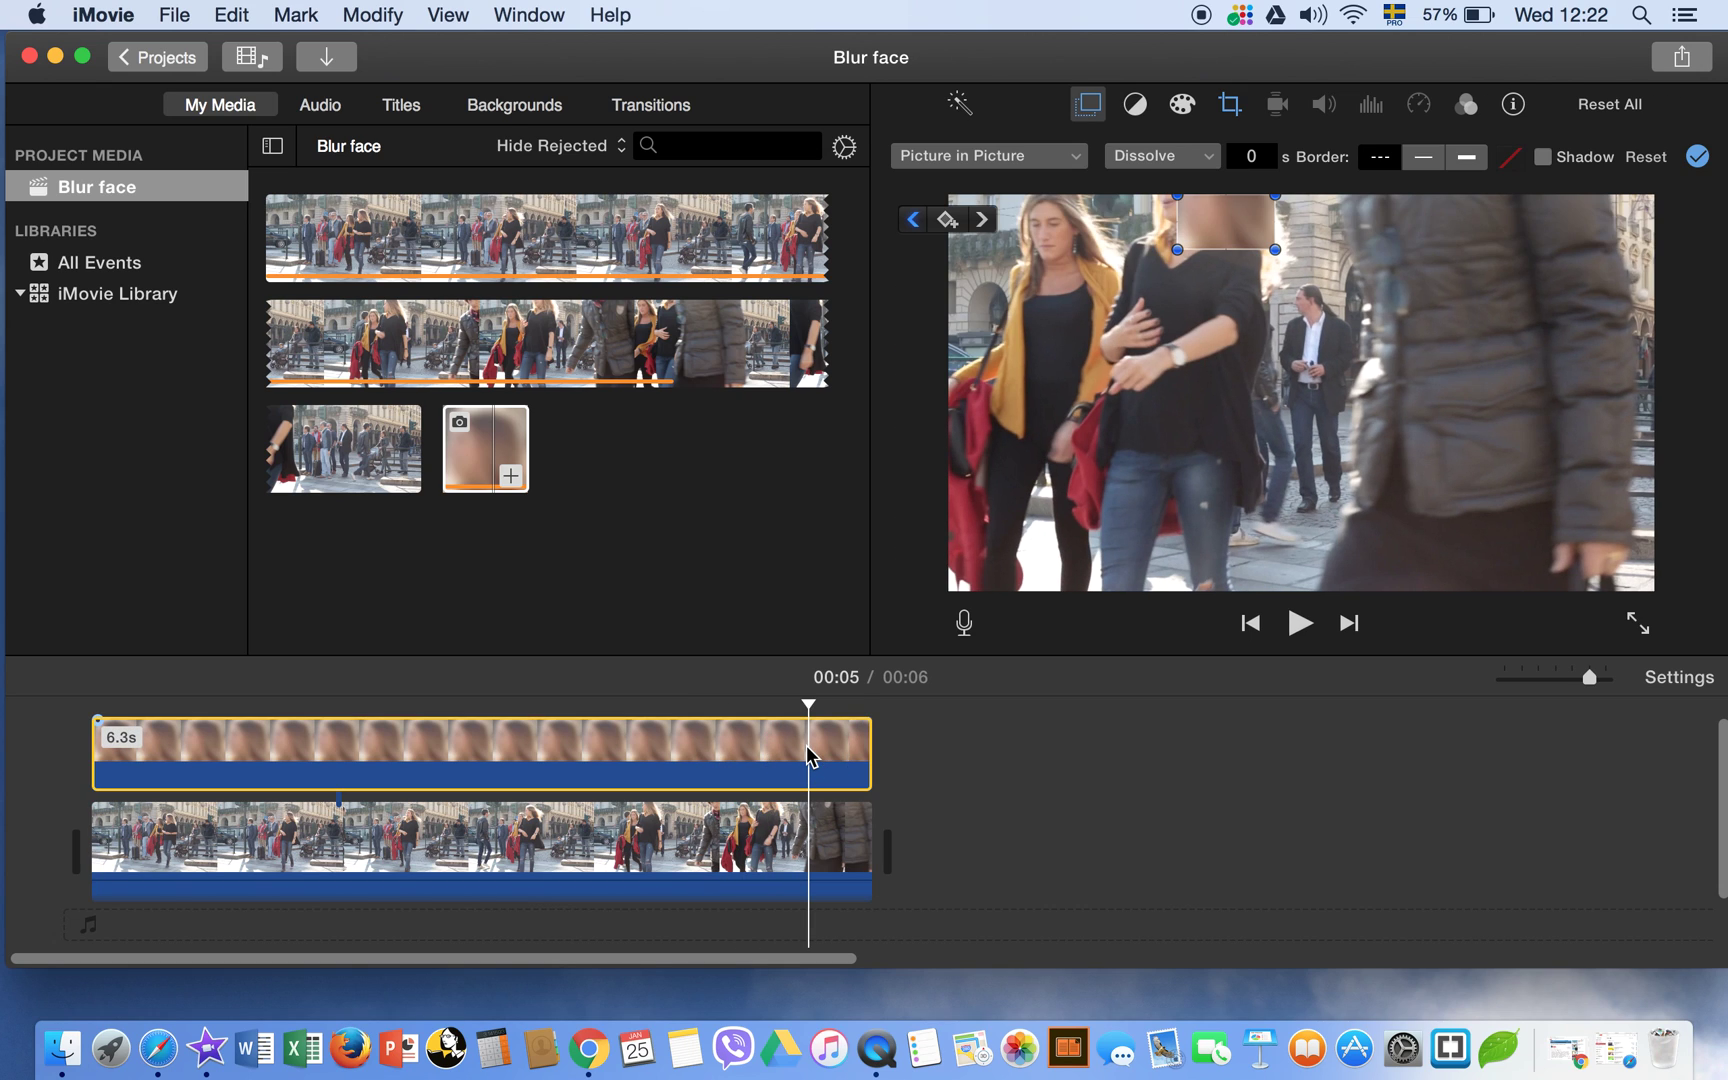
{"action": "left_click", "coordinate": [1186, 233]}
{"action": "left_click_drag", "start_coordinate": [1185, 233], "coordinate": [1142, 233]}
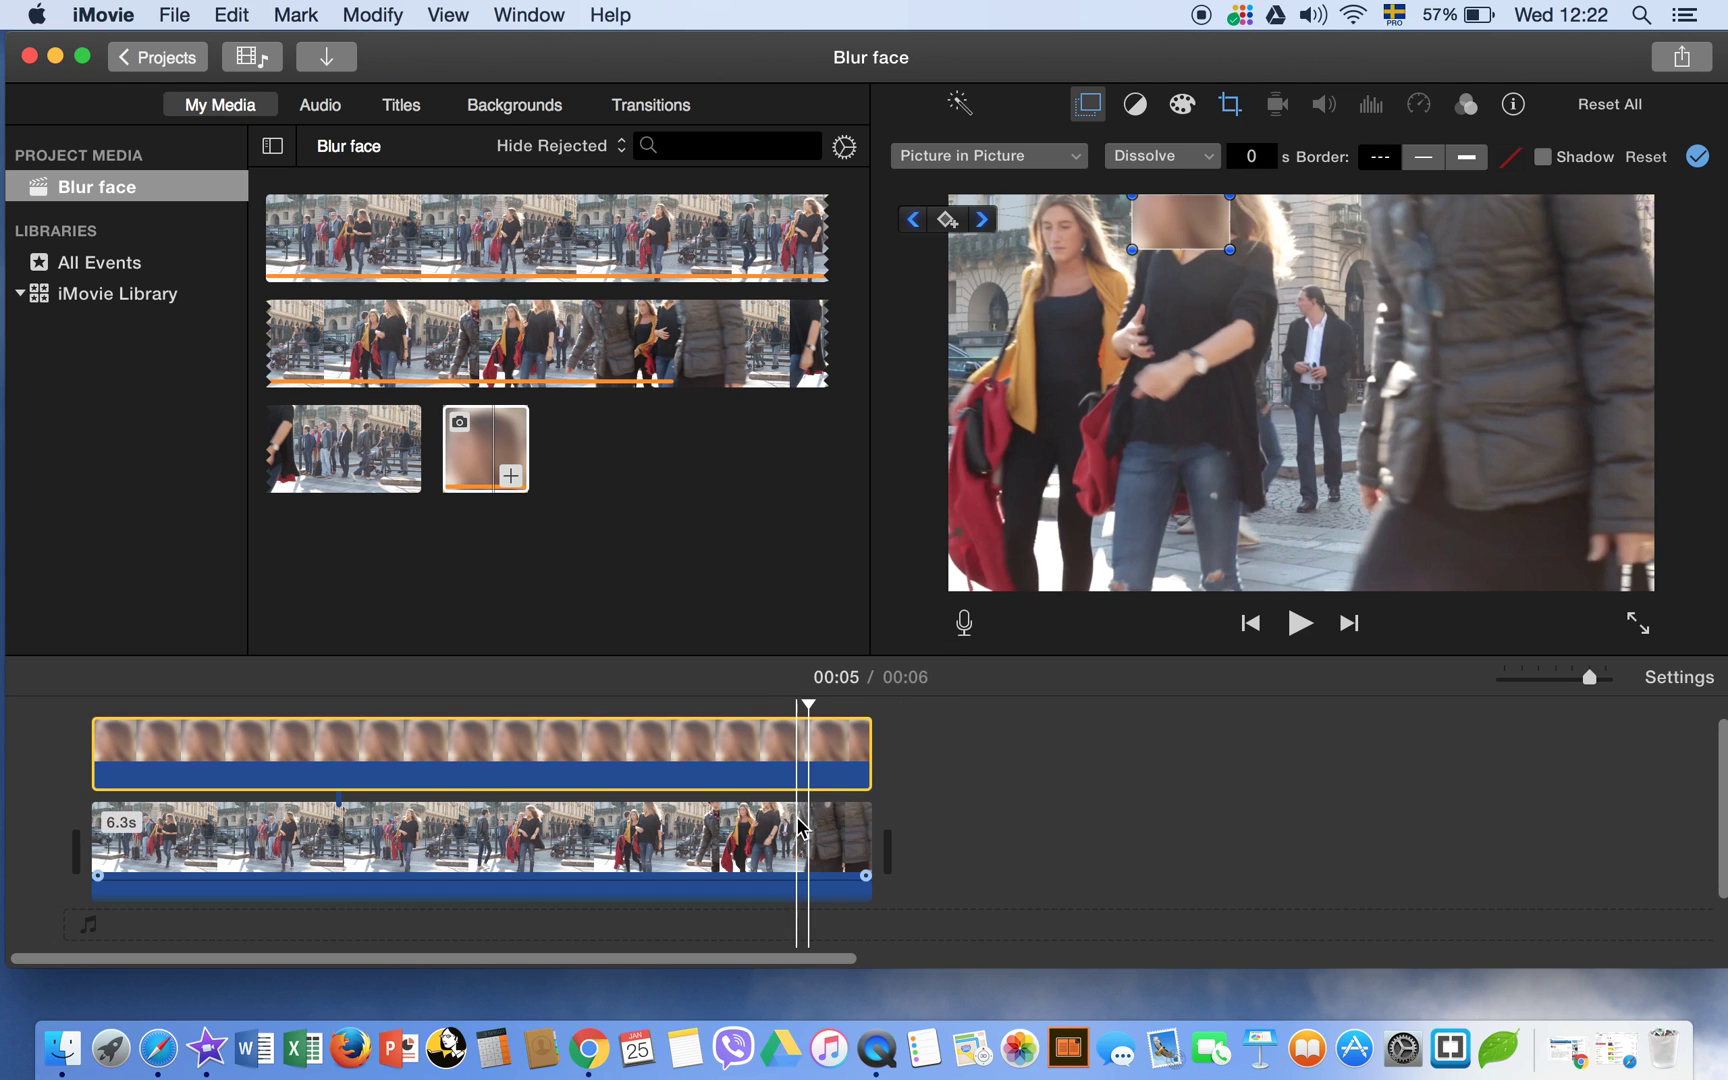
{"action": "left_click", "coordinate": [810, 838]}
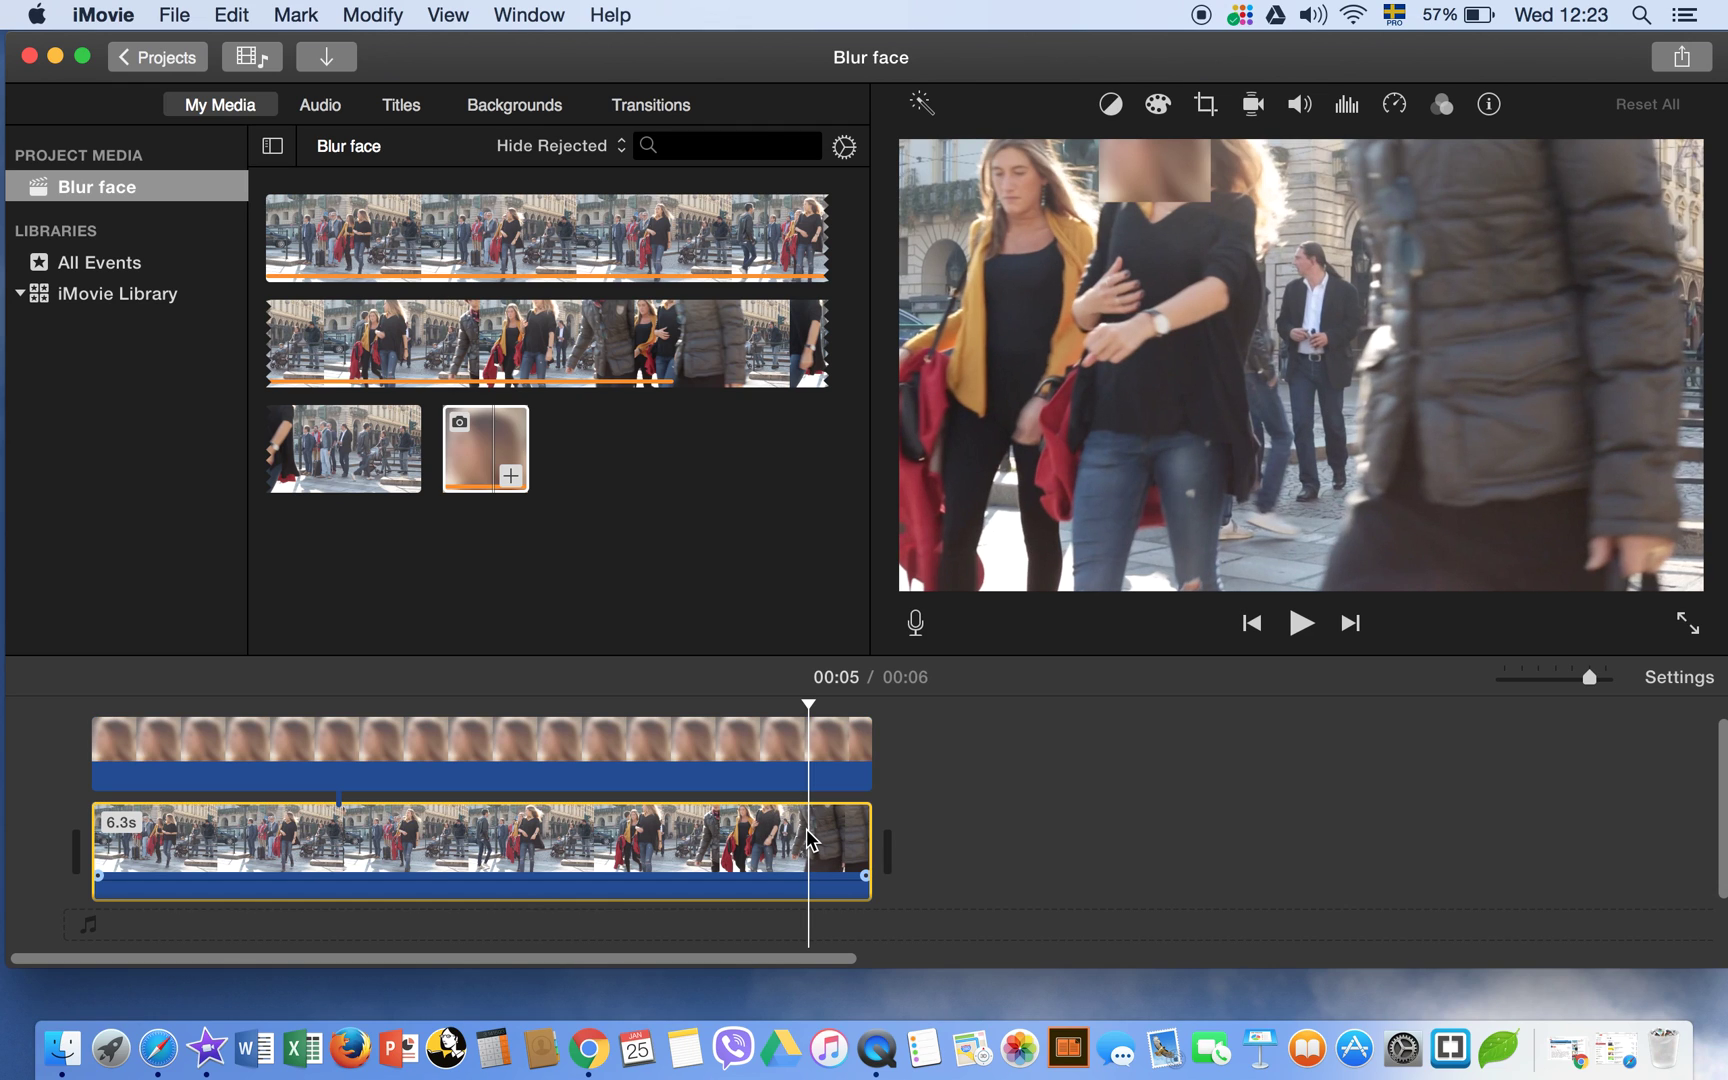
{"action": "key", "text": "space"}
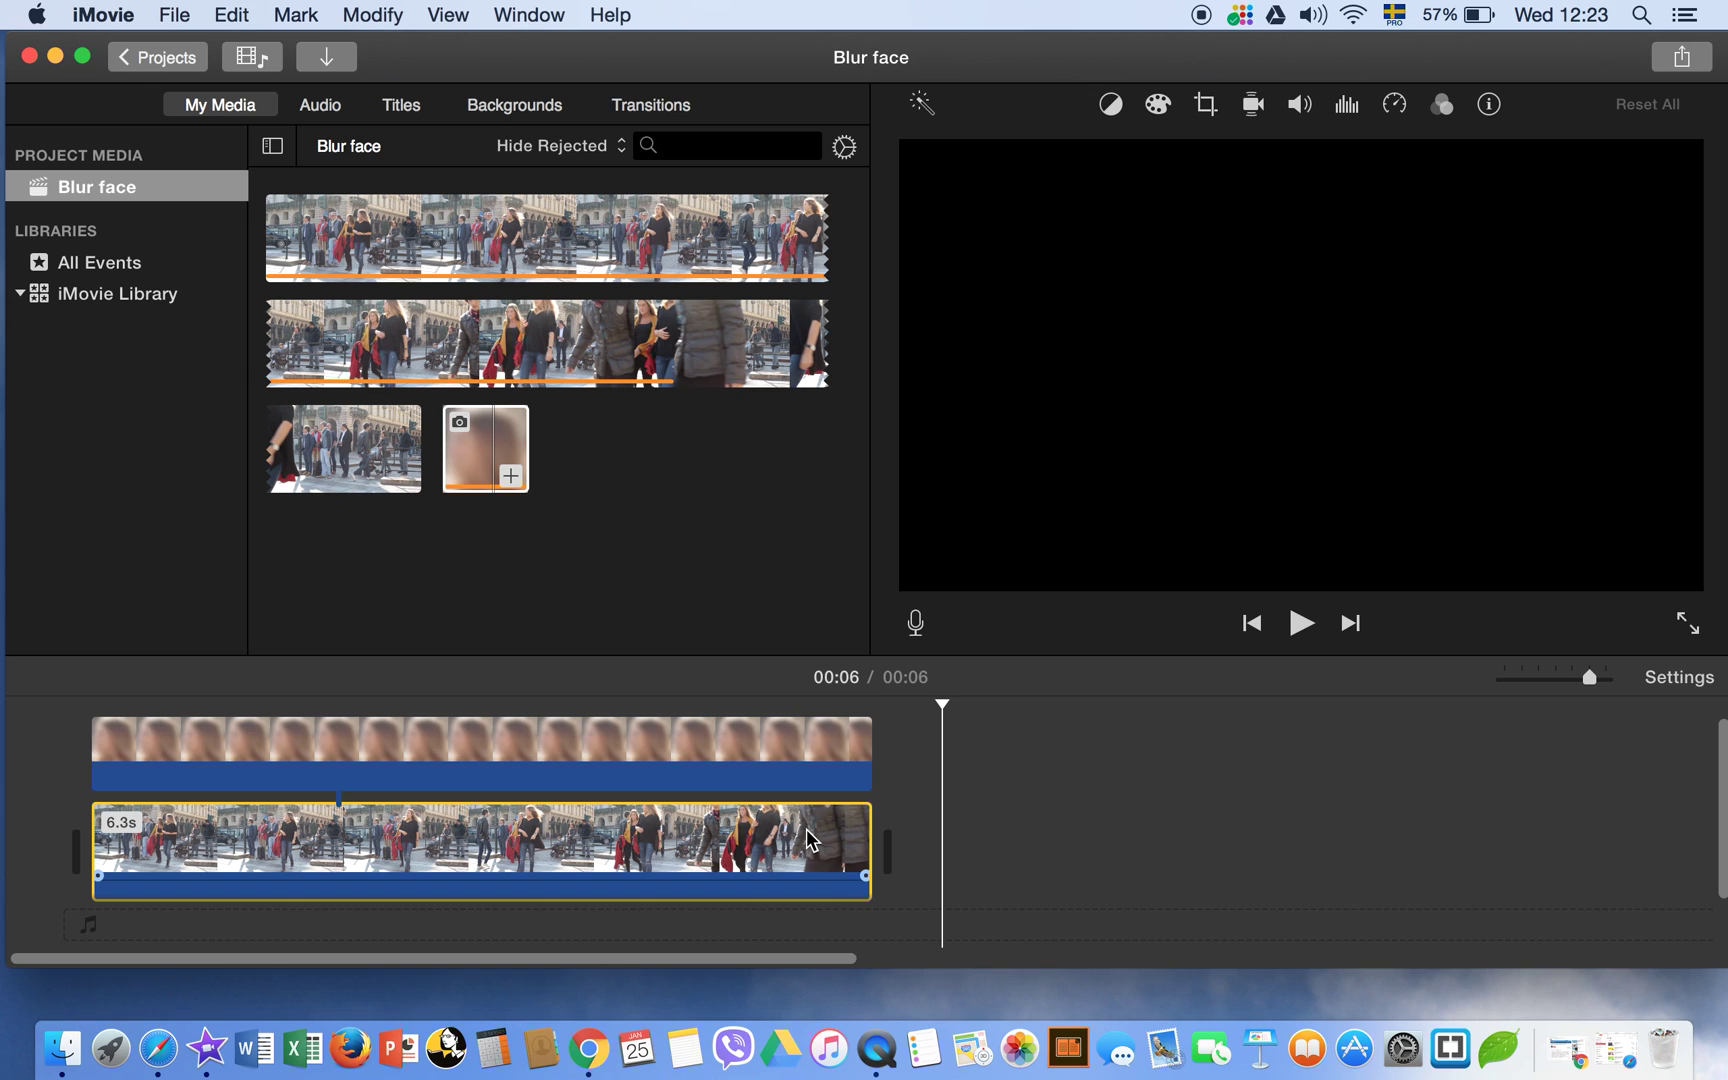